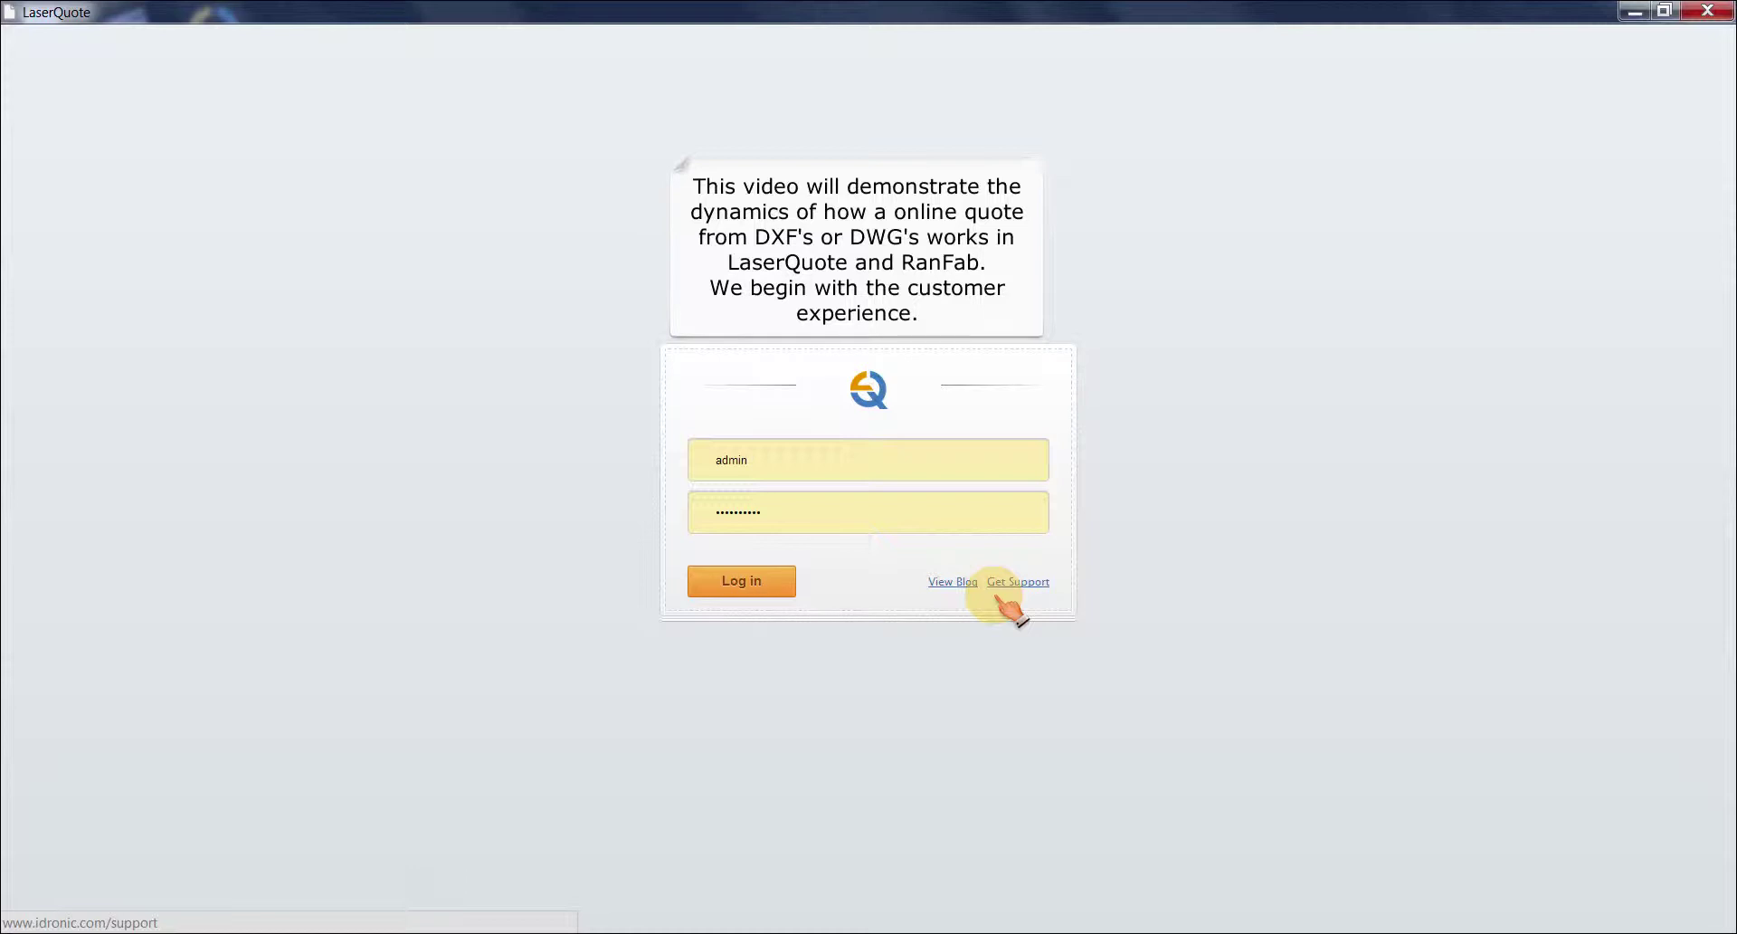
- Replace the admin username with the customer's saved login from the autocomplete suggestions
double_click(783, 457)
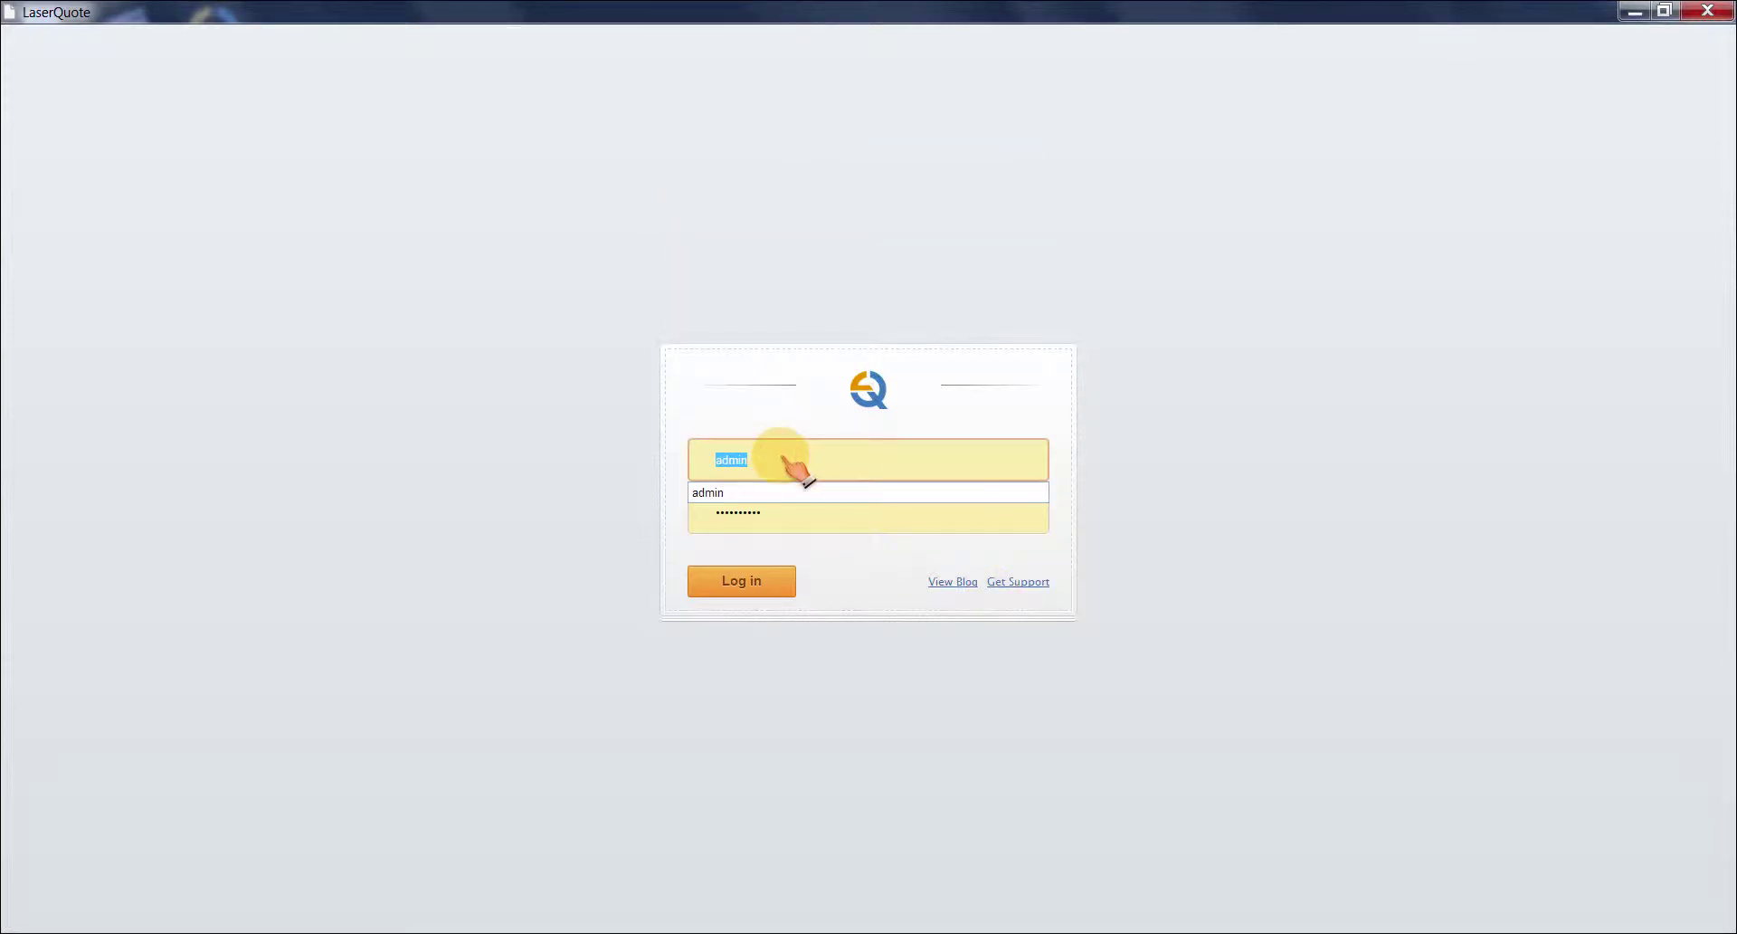
text(steel)
click(715, 492)
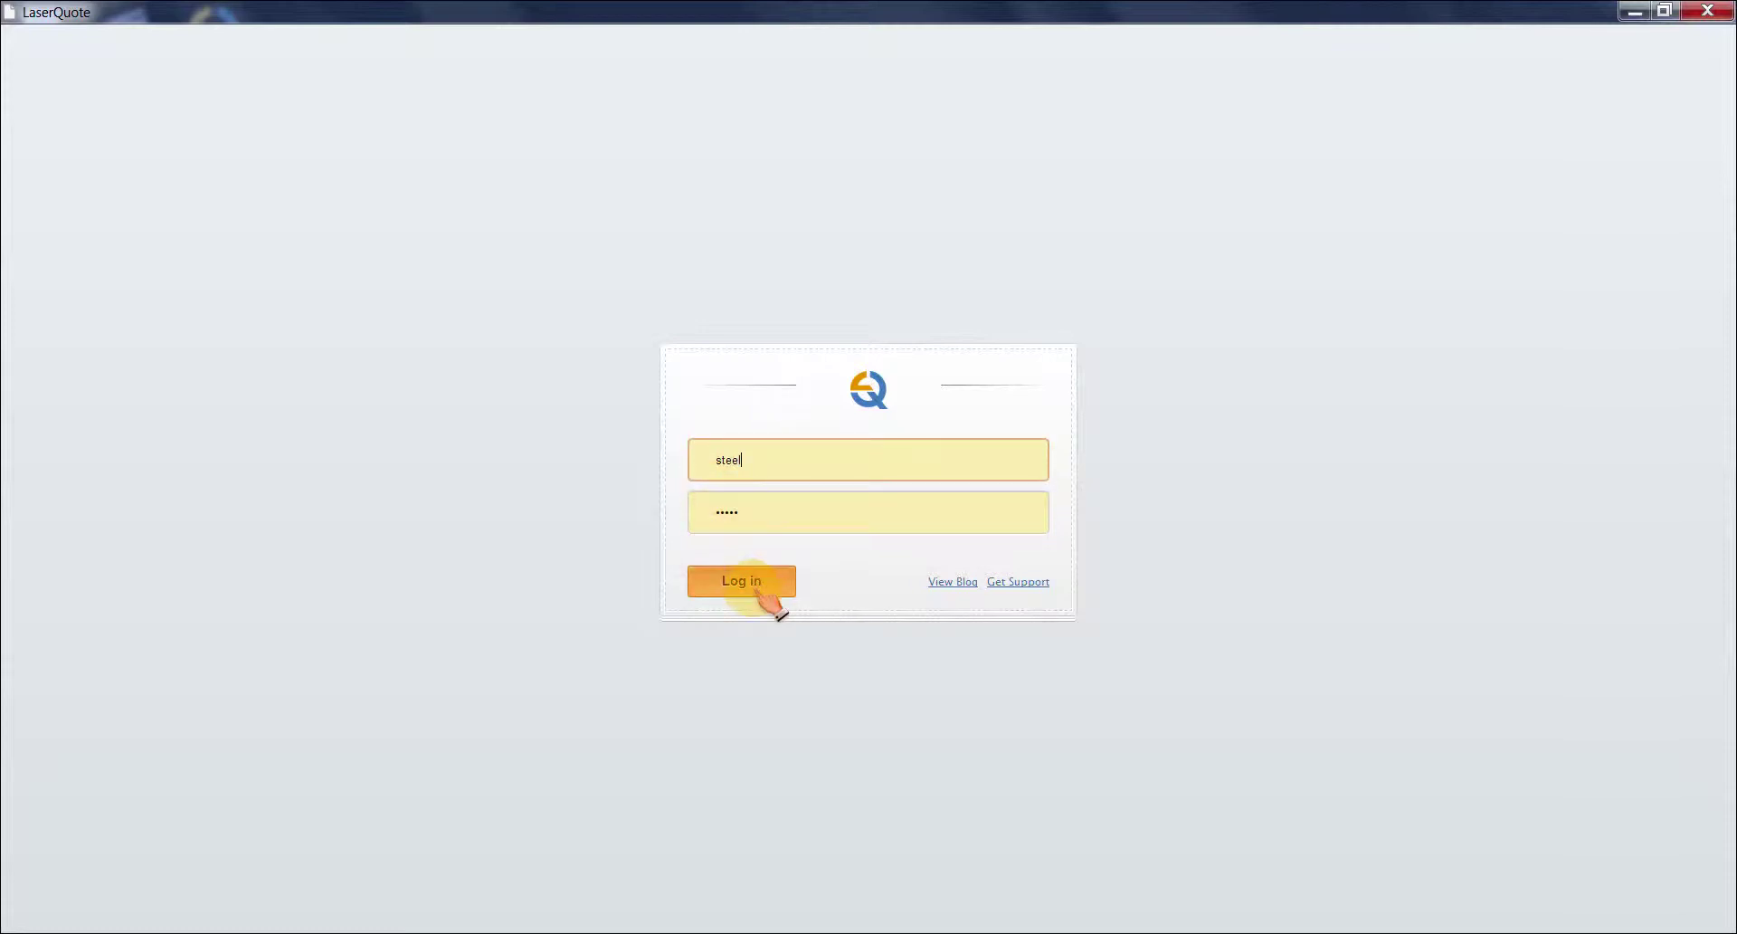
- Sign in to the customer account to reach the empty CAD File Importer
click(758, 592)
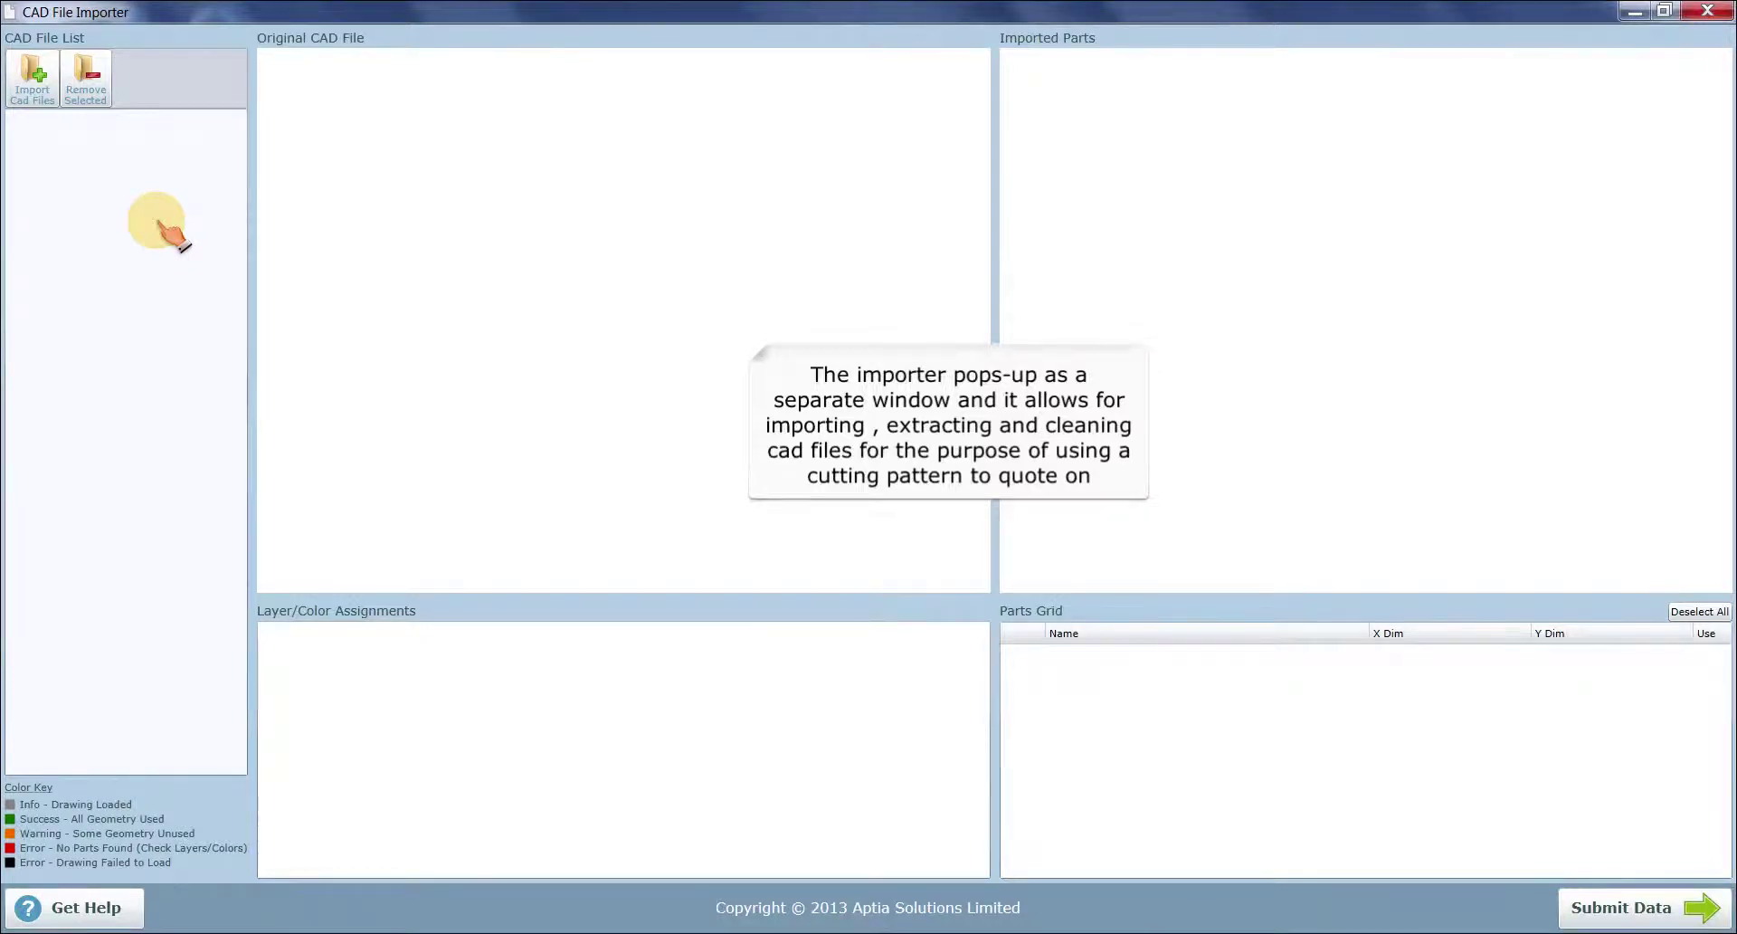
- Import the eight DXF files 10-A1-1813-0-16 through 0-40 from Desktop > Selection > M
click(32, 74)
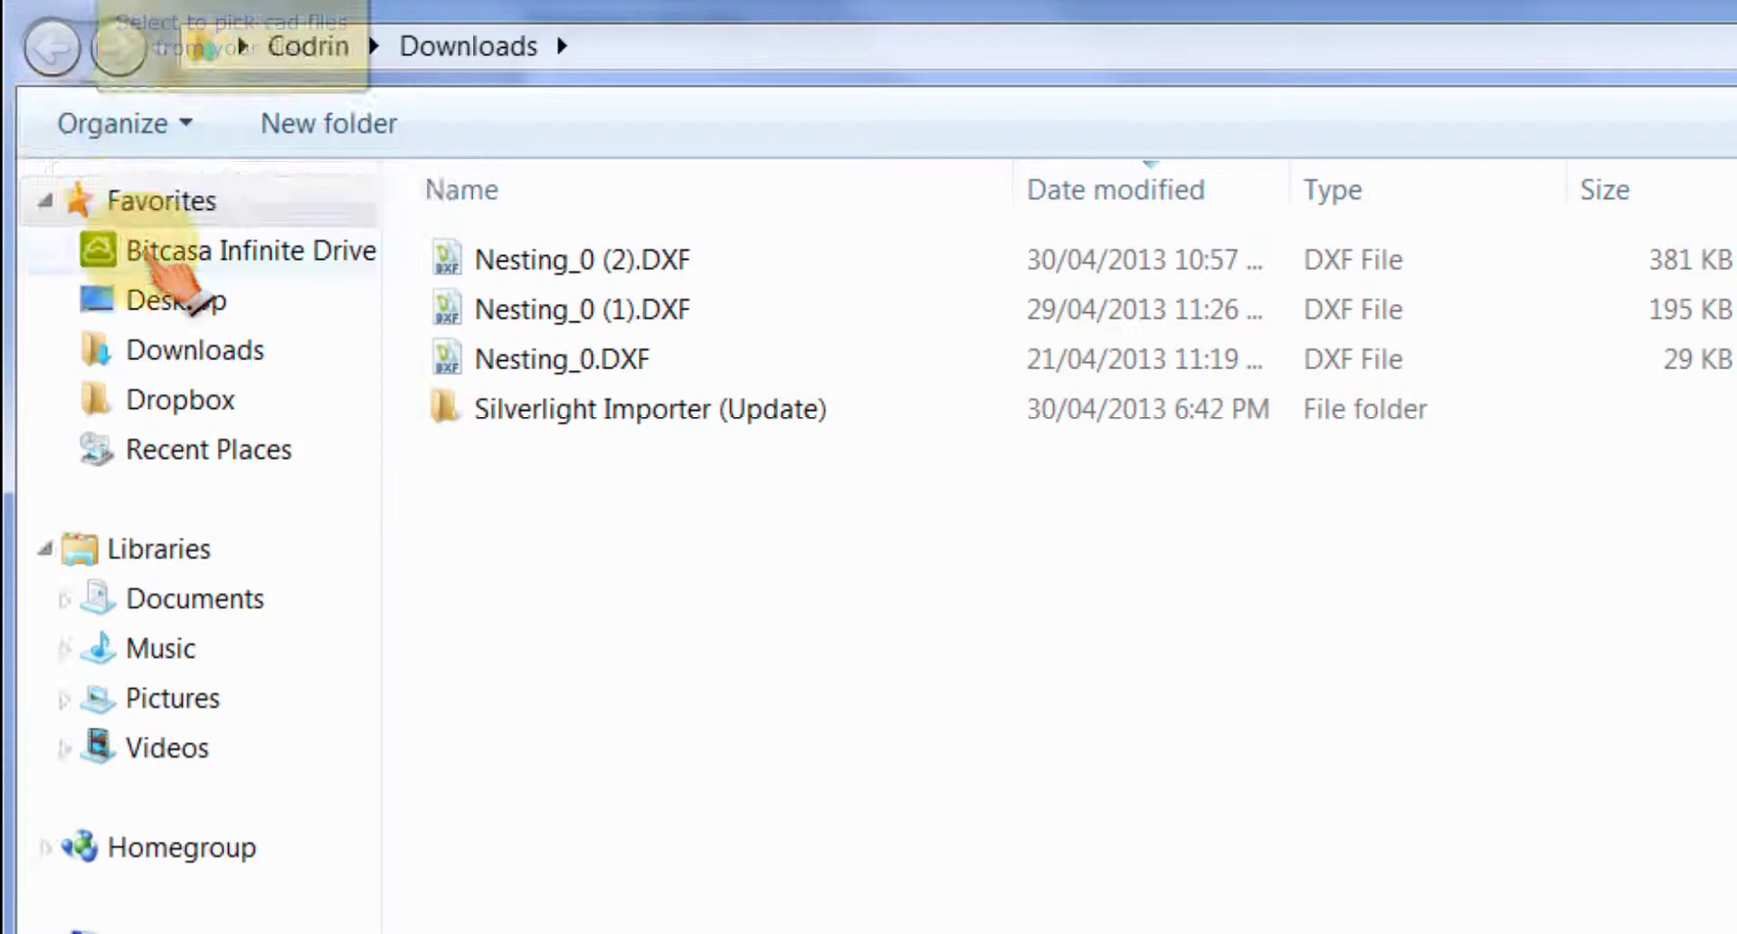
click(149, 301)
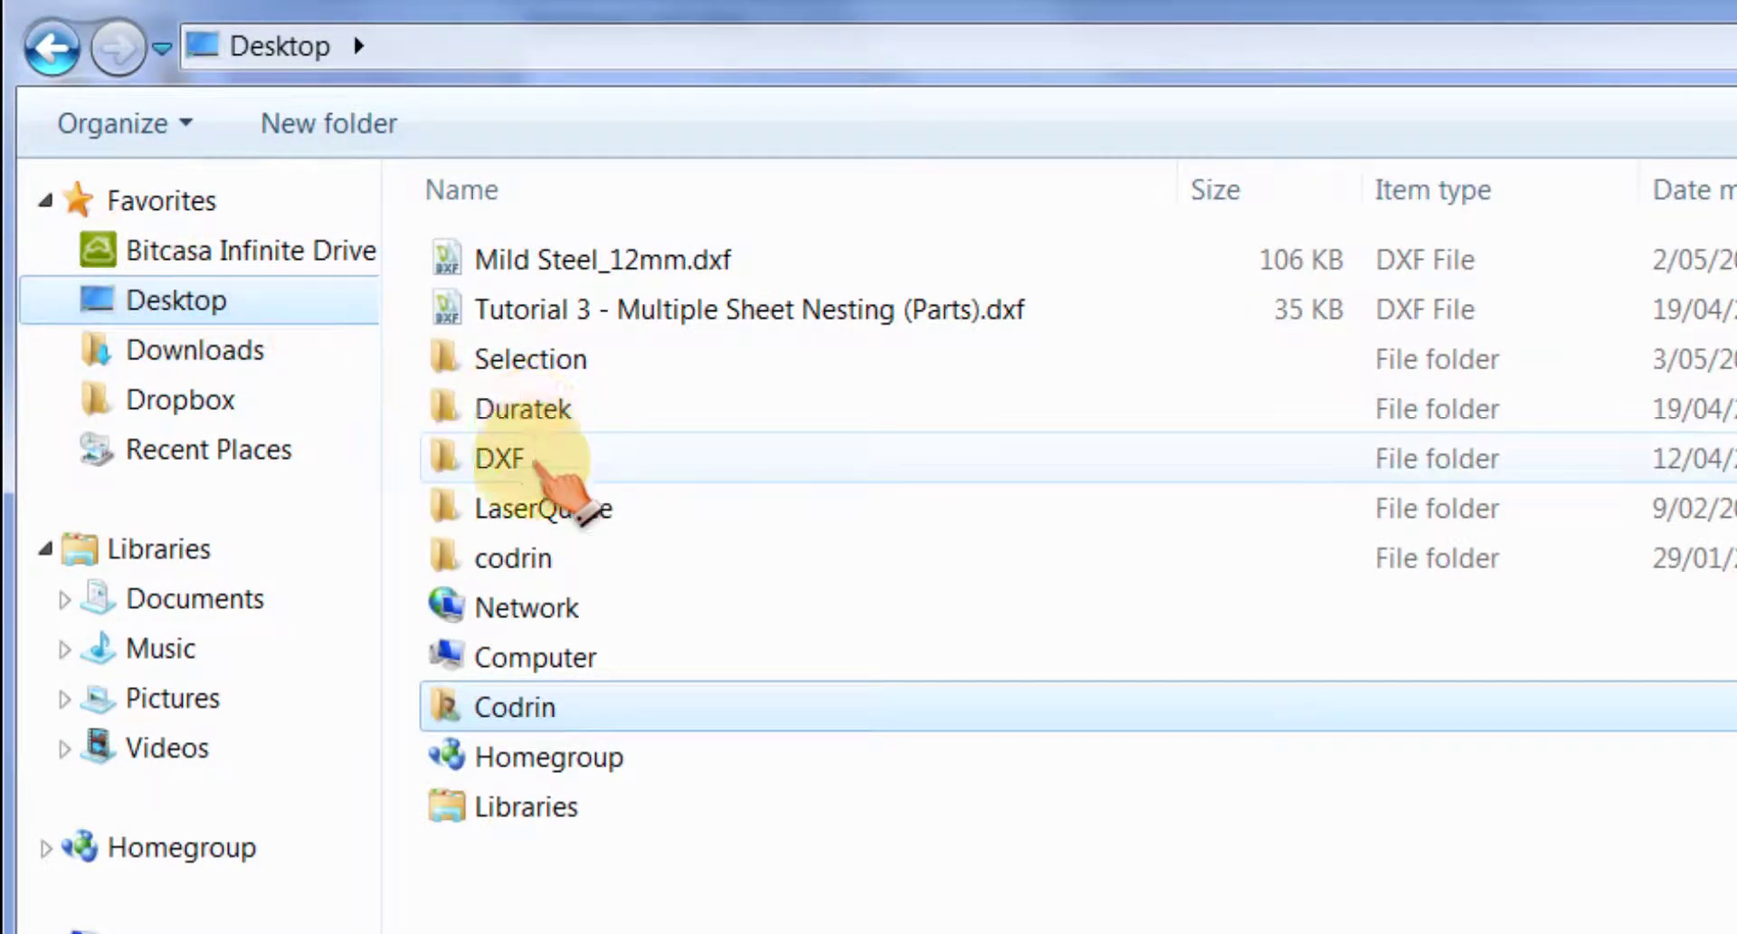
double_click(480, 459)
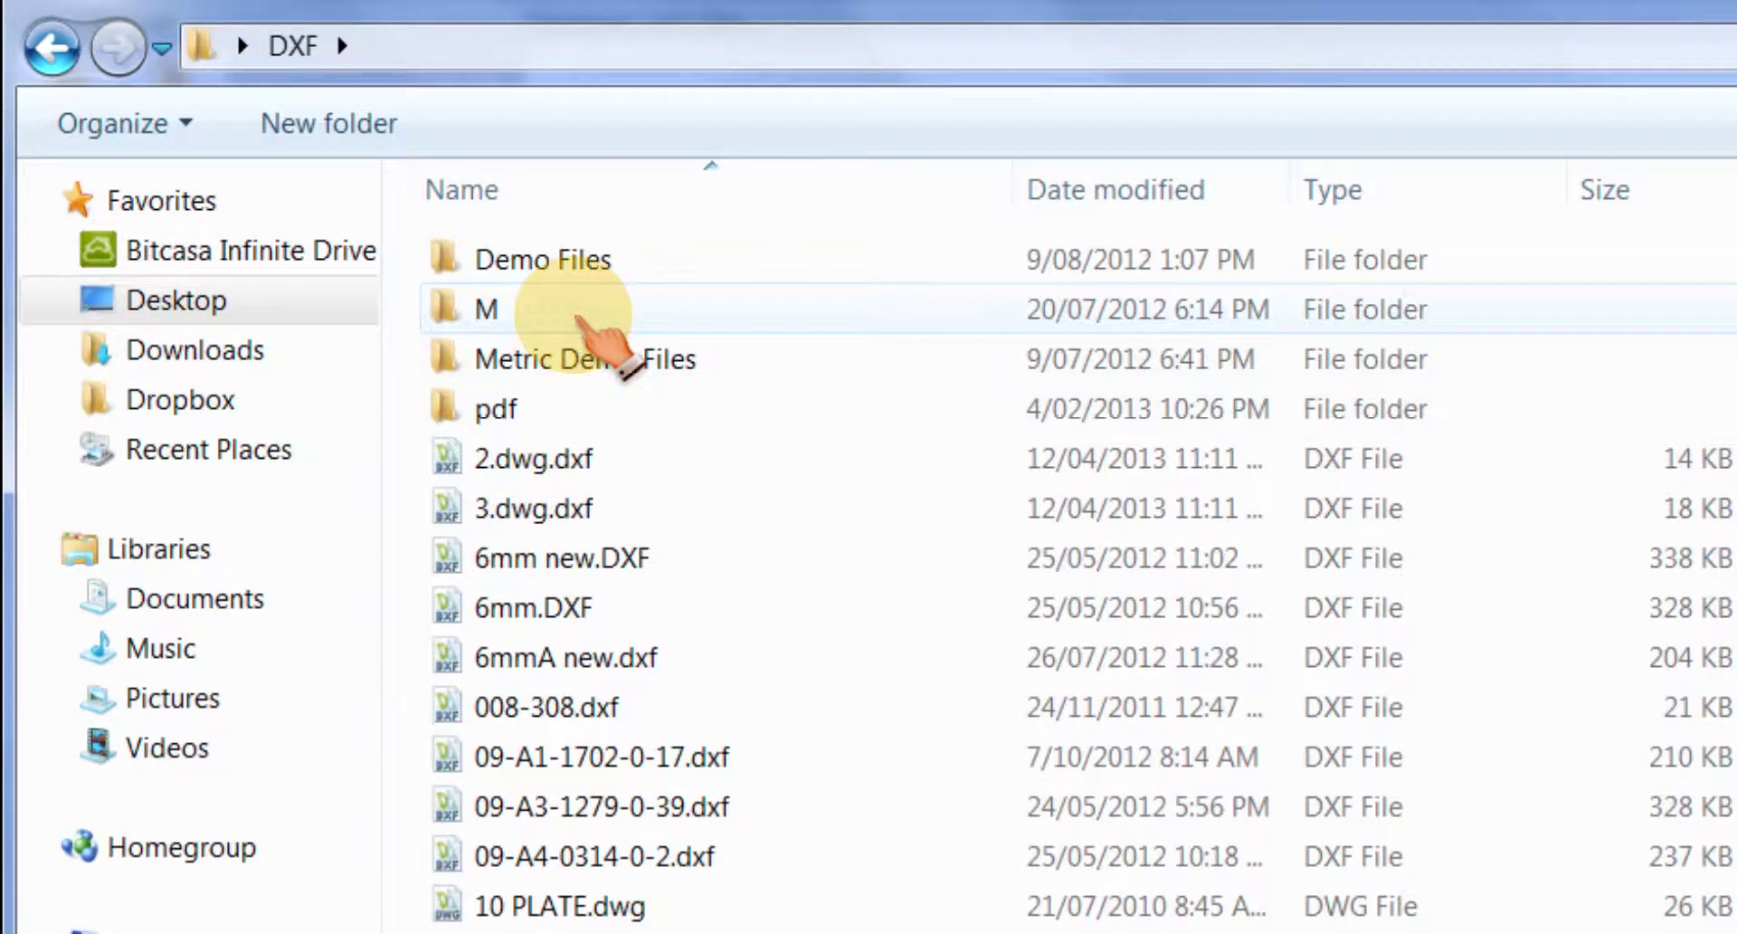
click(577, 319)
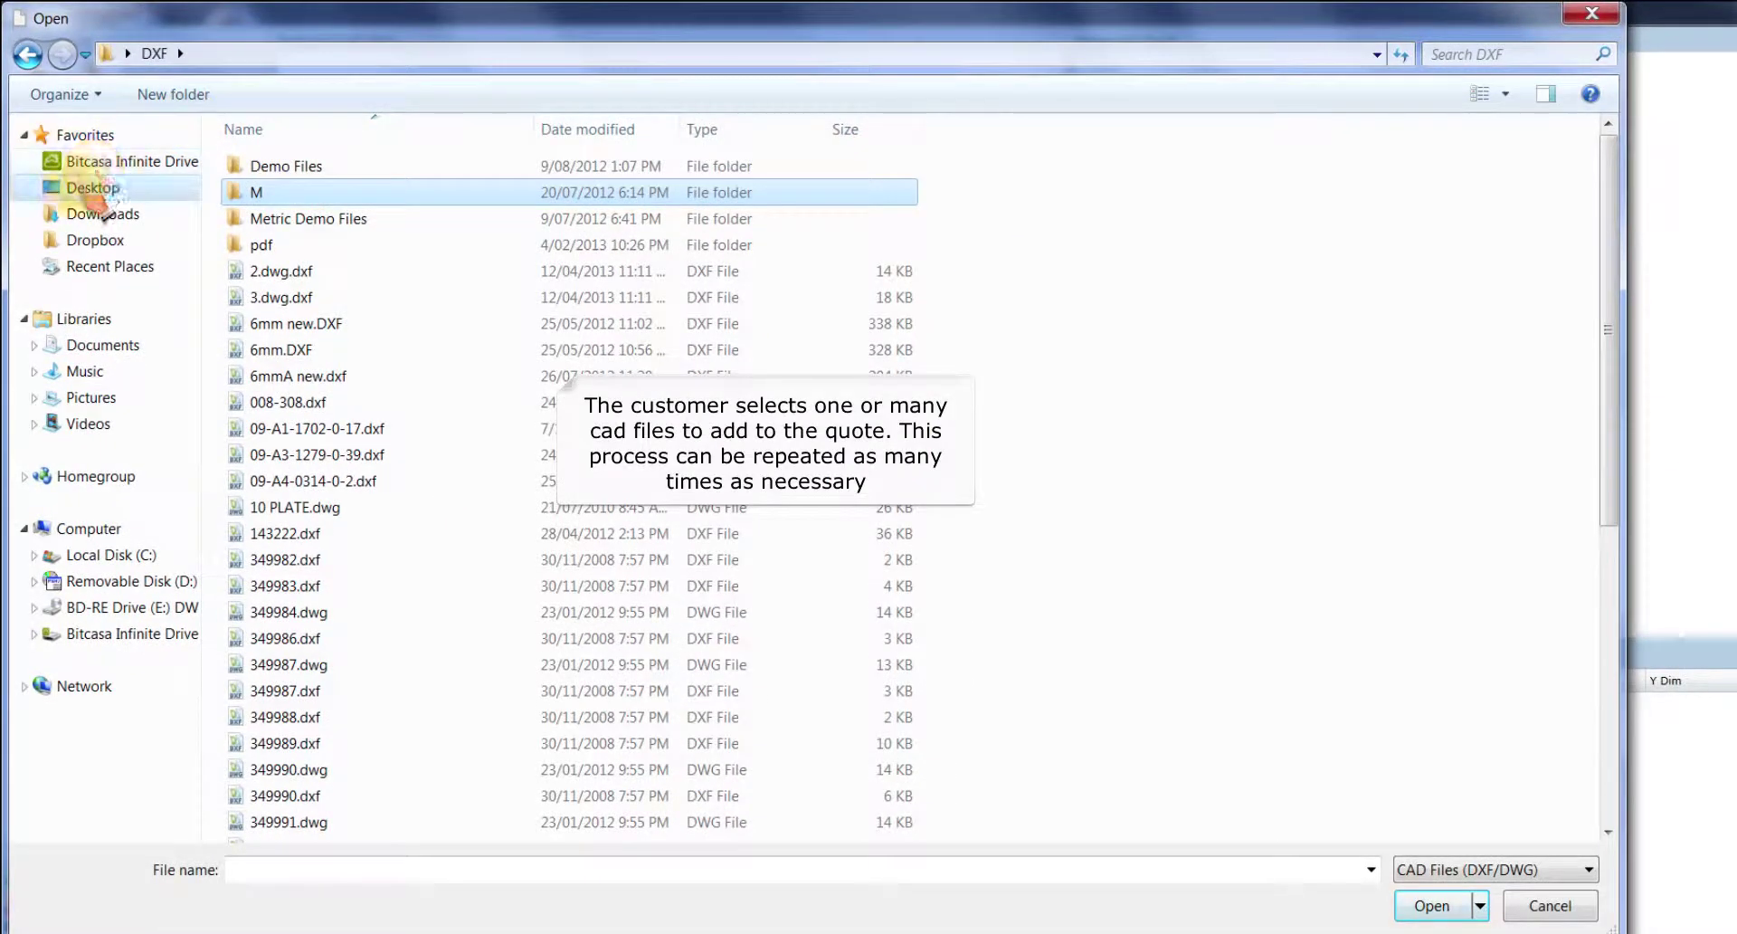
click(93, 188)
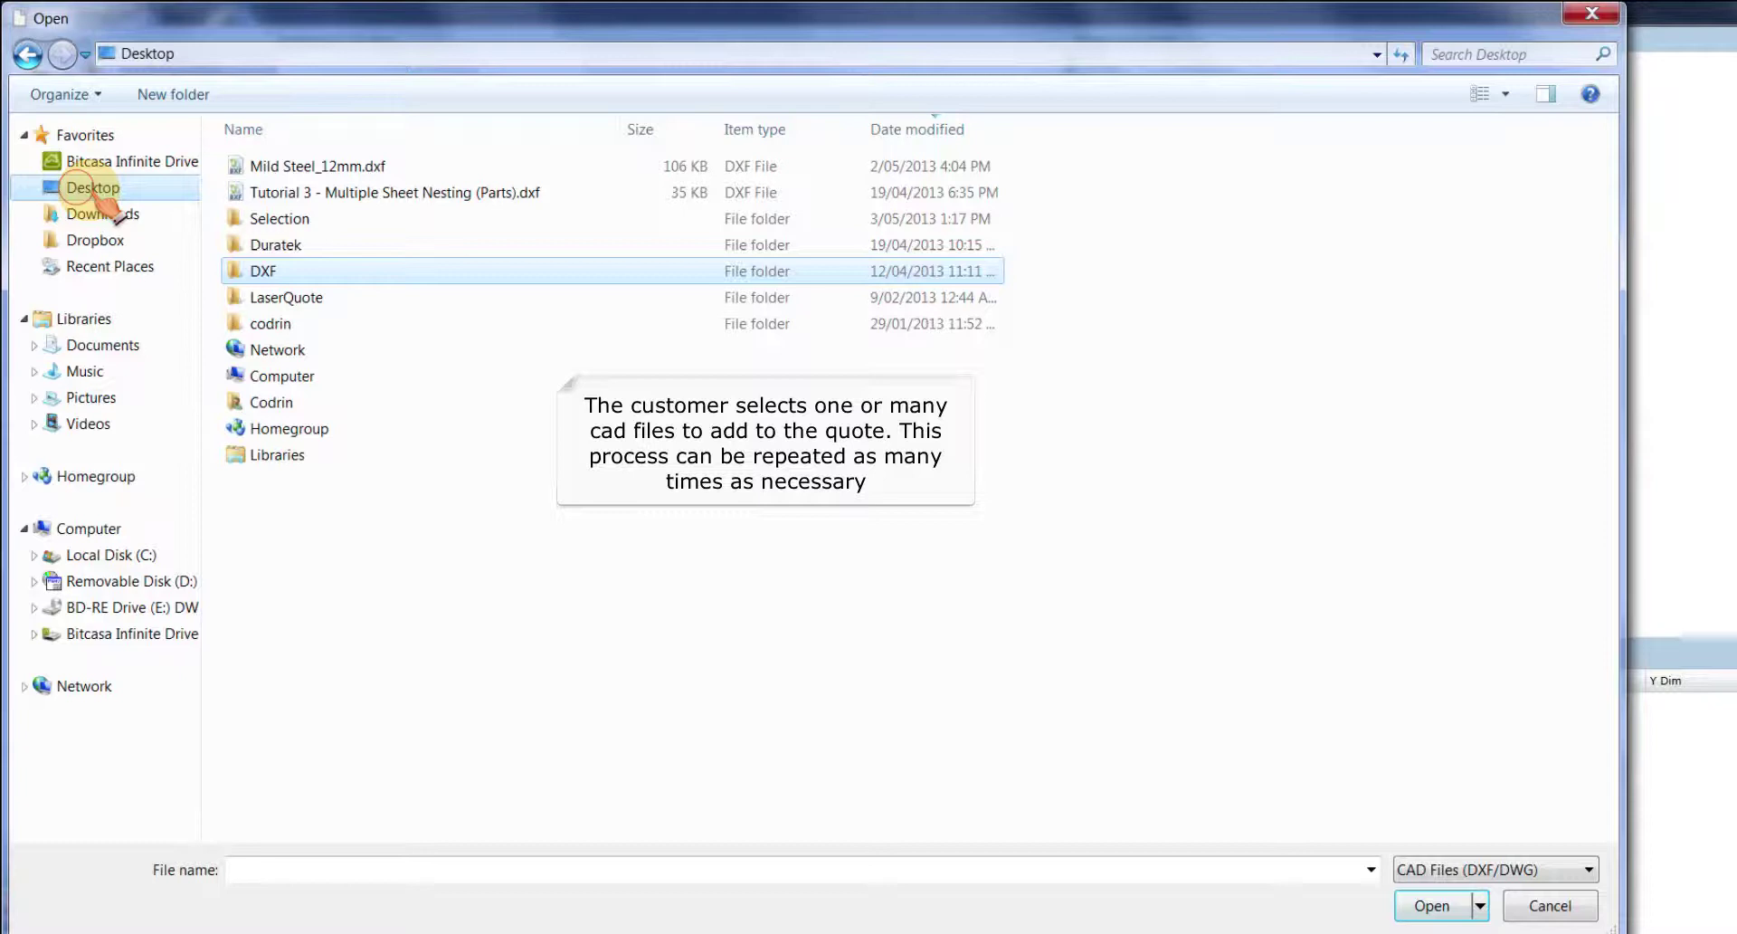
double_click(274, 219)
double_click(256, 168)
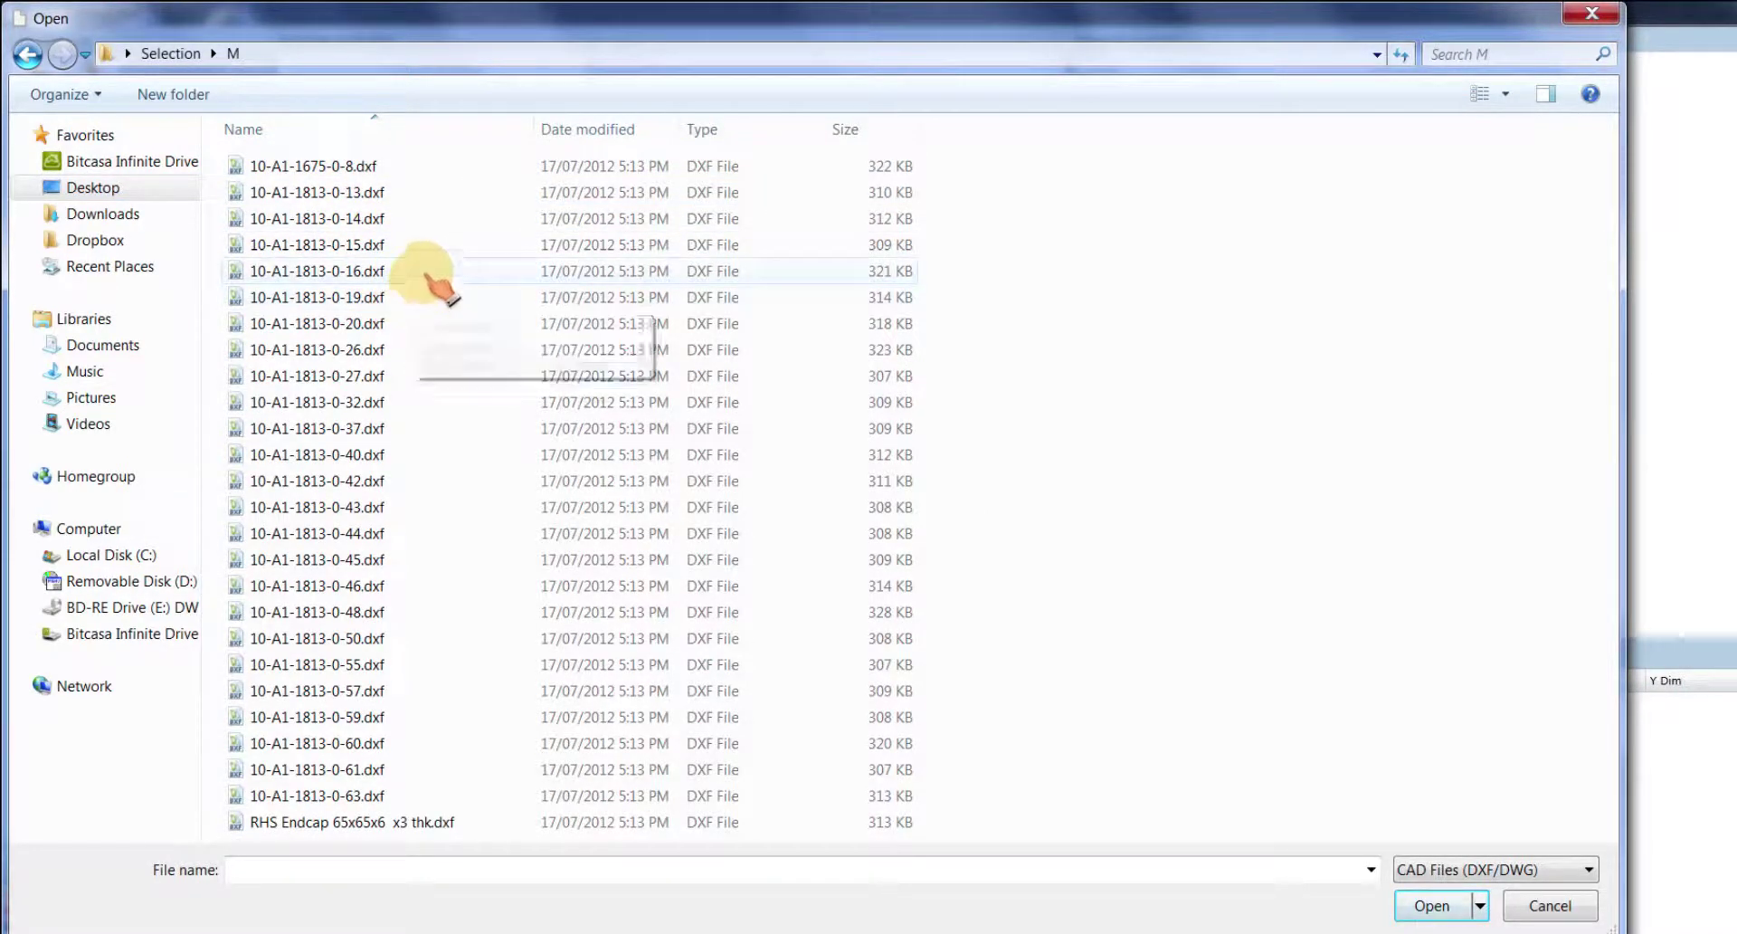
drag(443, 280, 446, 453)
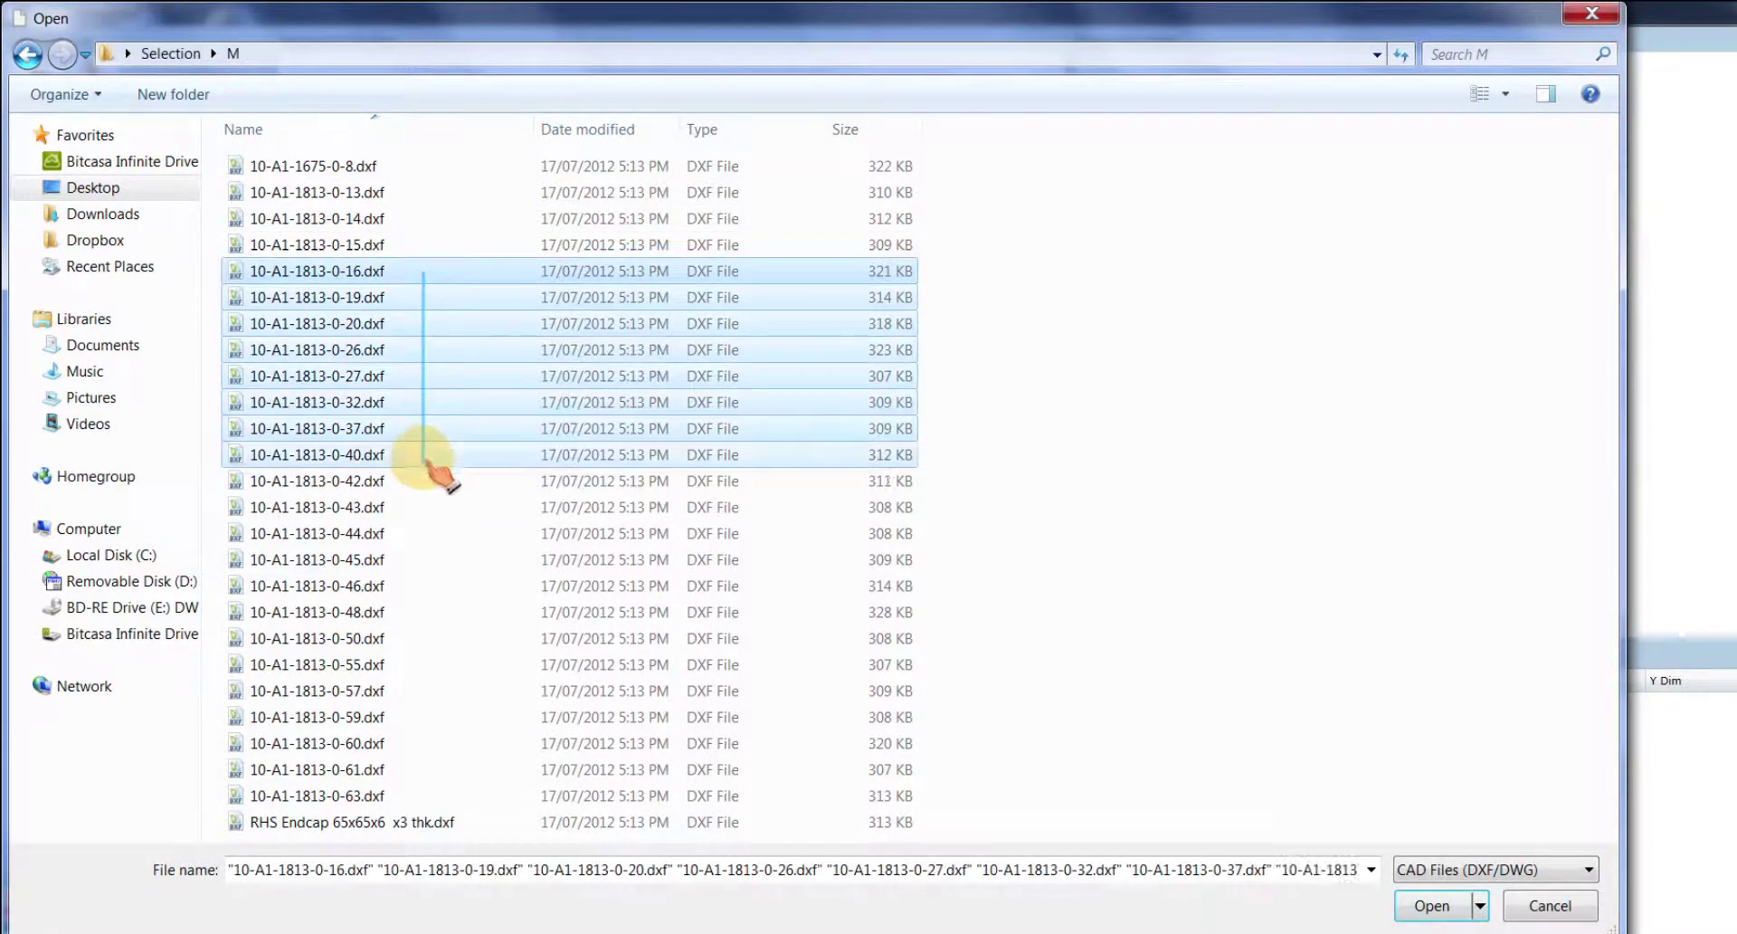
click(1432, 905)
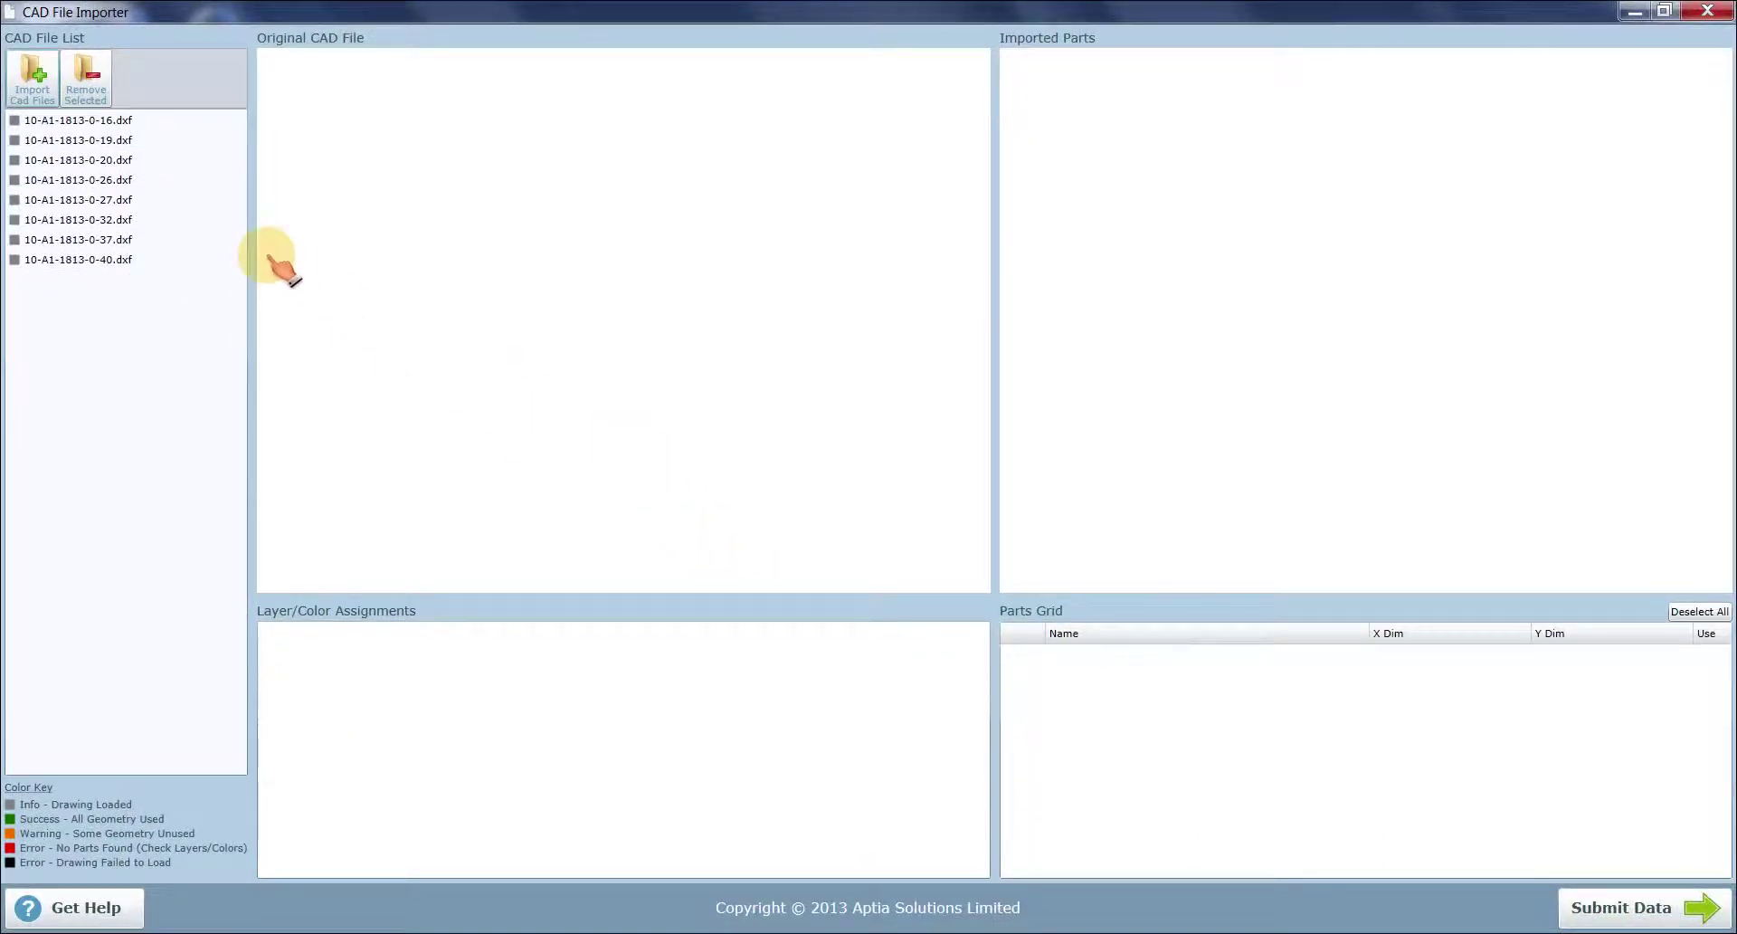
- Preview drawing 0-16 and the following drawings up to the 0-32 gusset, then select all eight files
click(134, 125)
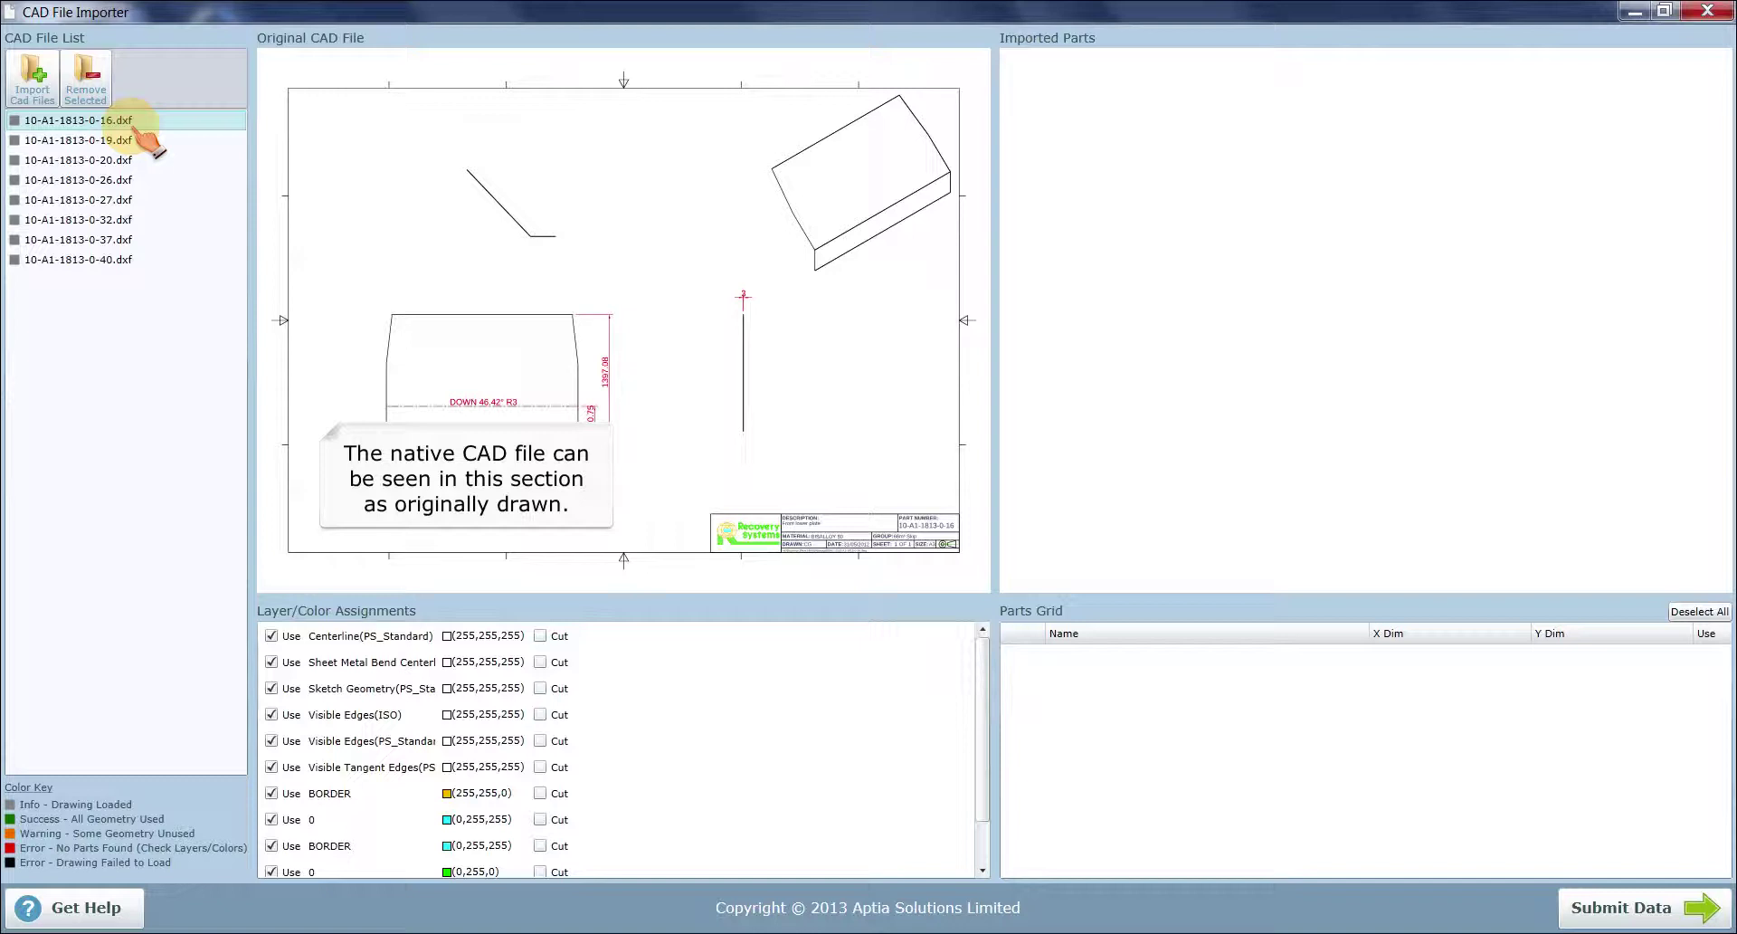
key(Down)
key(Down)
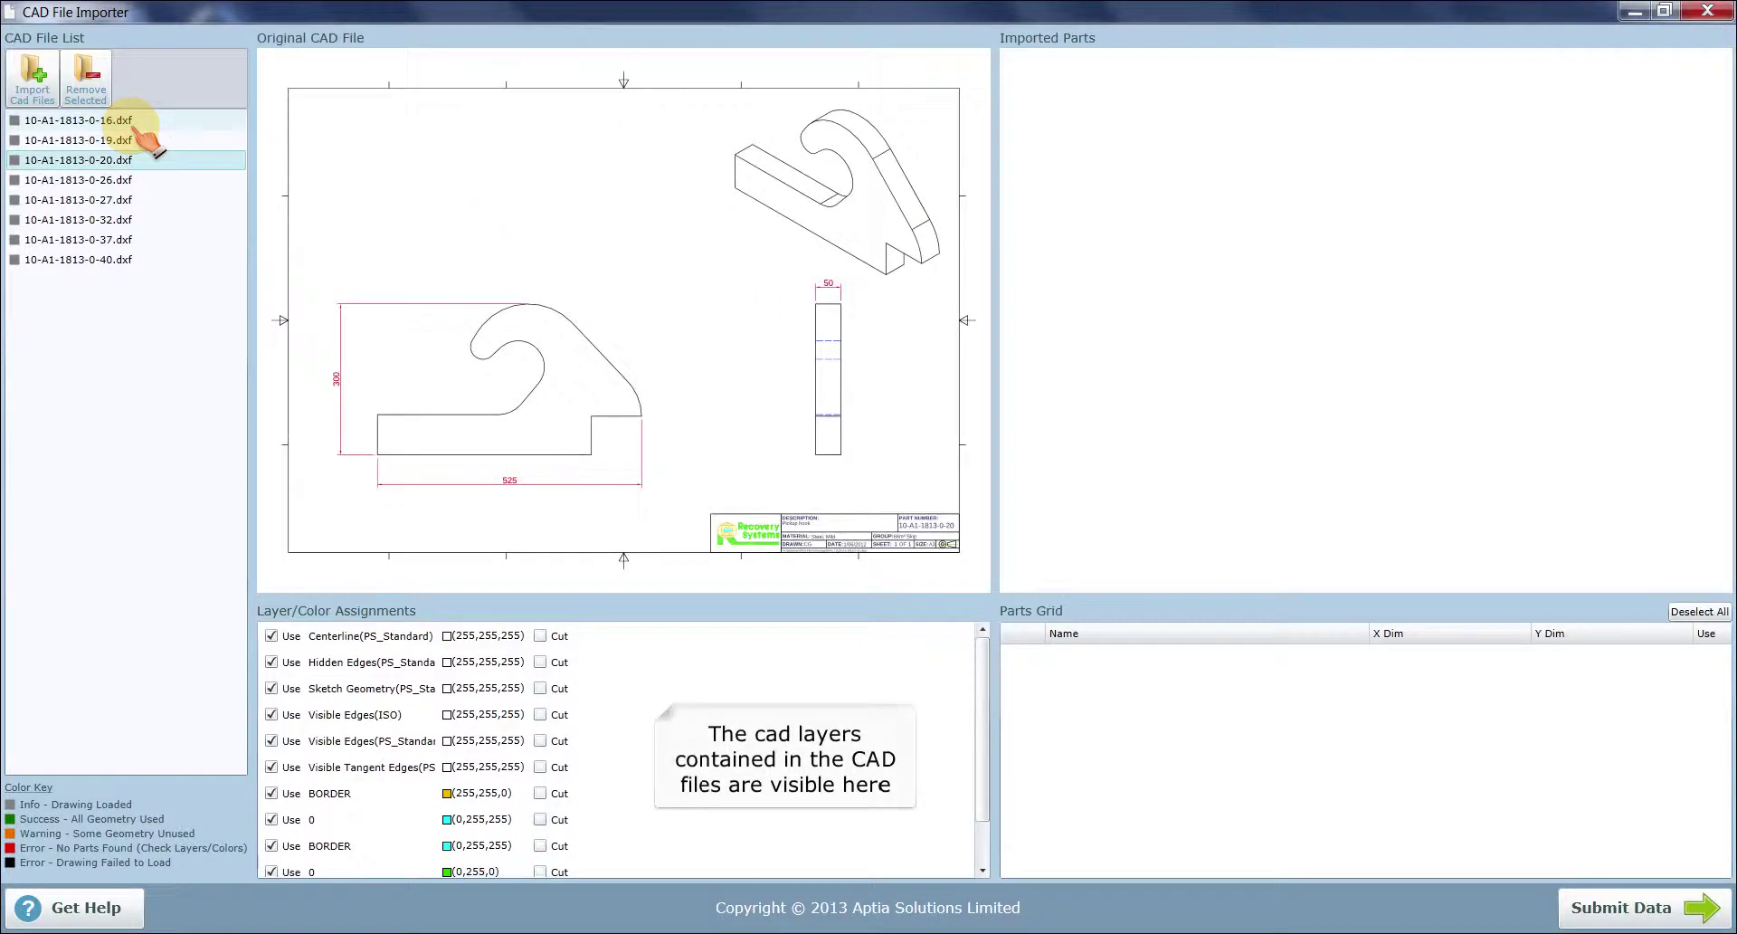
key(Down)
key(Down)
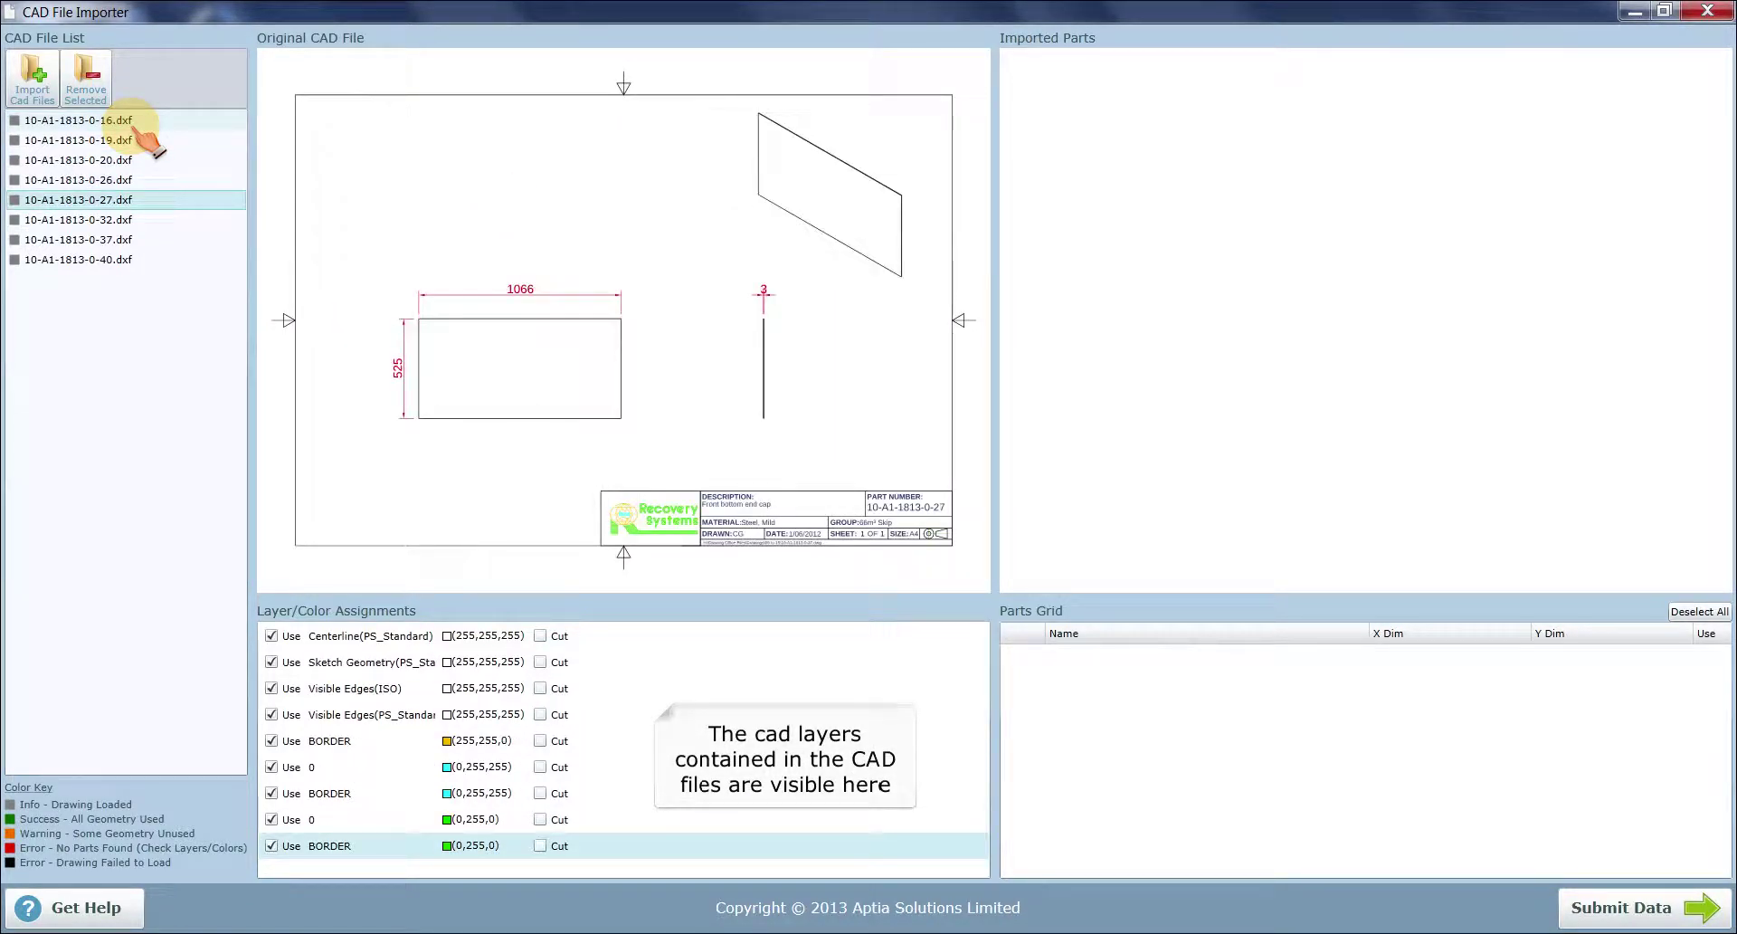
key(Down)
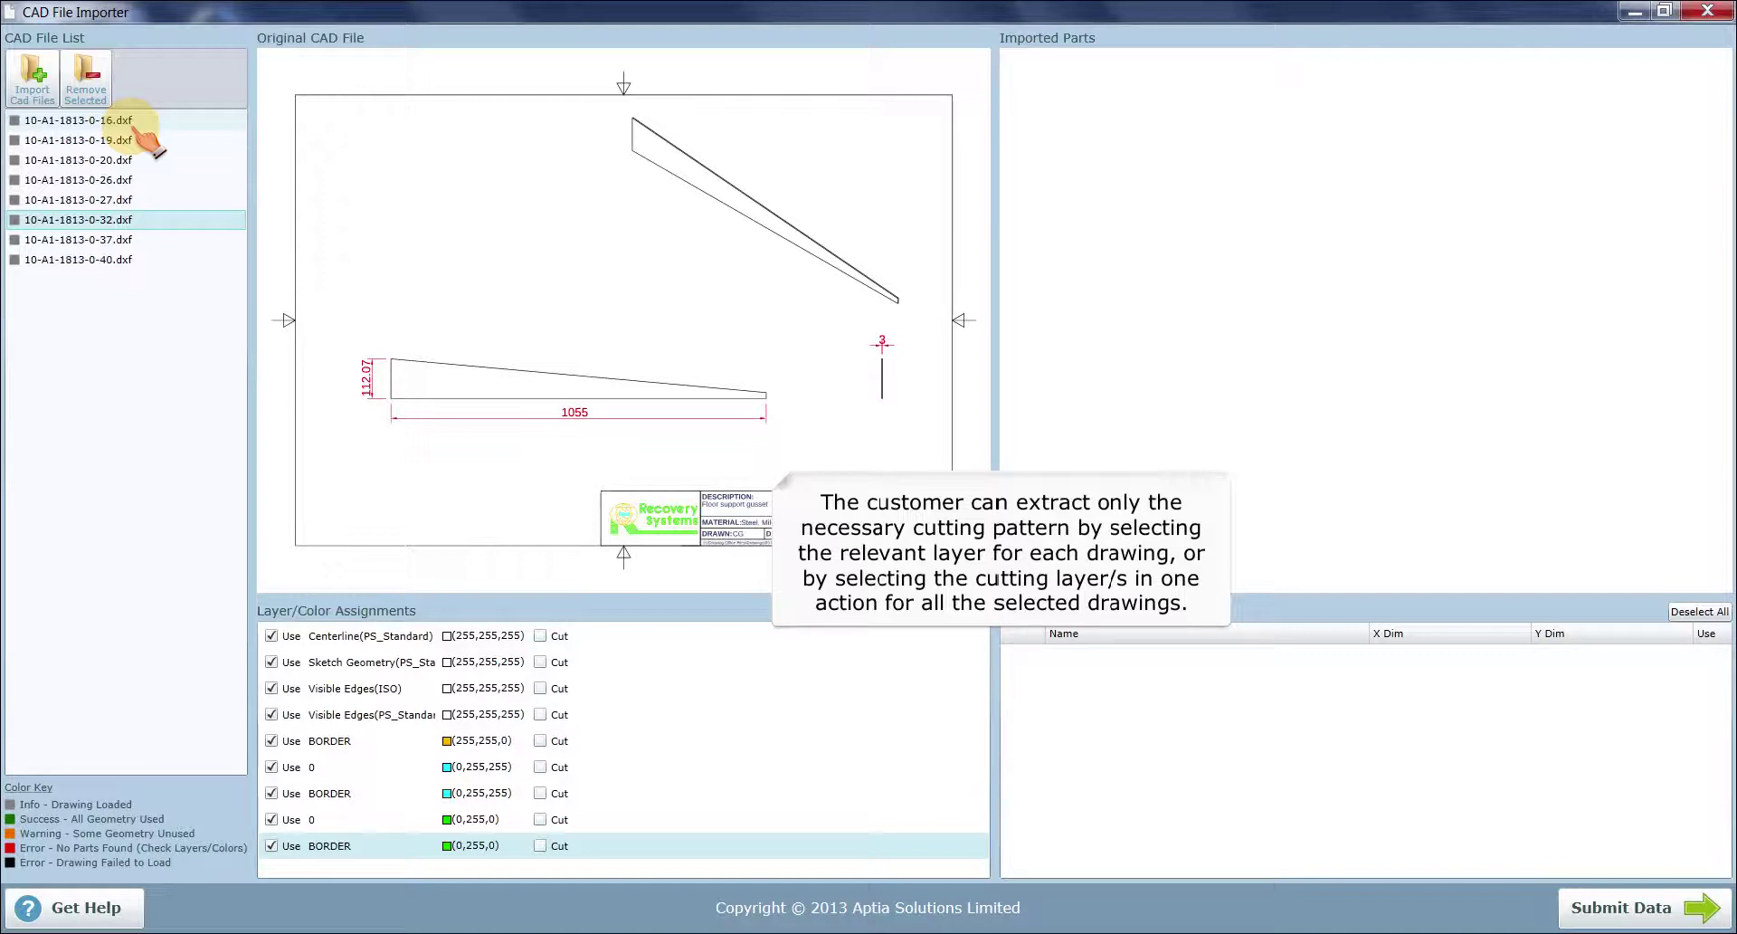
mouse_move(134, 121)
mouse_down()
mouse_move(116, 248)
mouse_move(90, 260)
mouse_up()
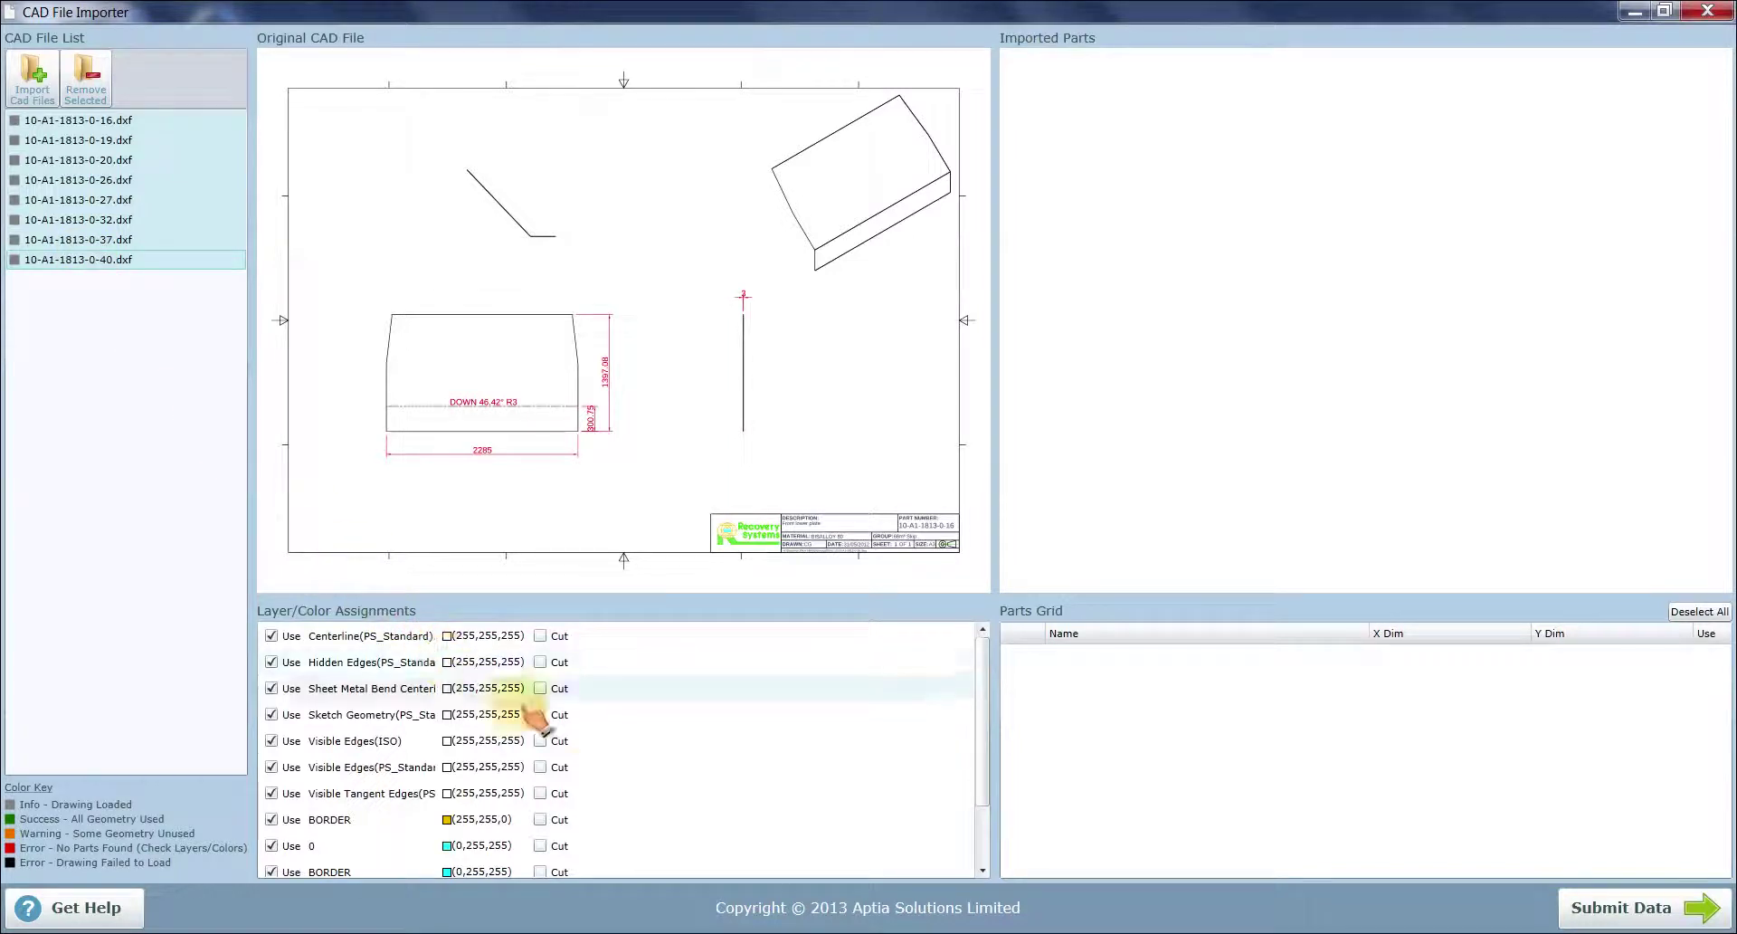
- Make Visible Edges(PS_Standard) the cutting layer; keep only the flat parts of 0-19 (94×44) and 0-20 (hook)
click(540, 766)
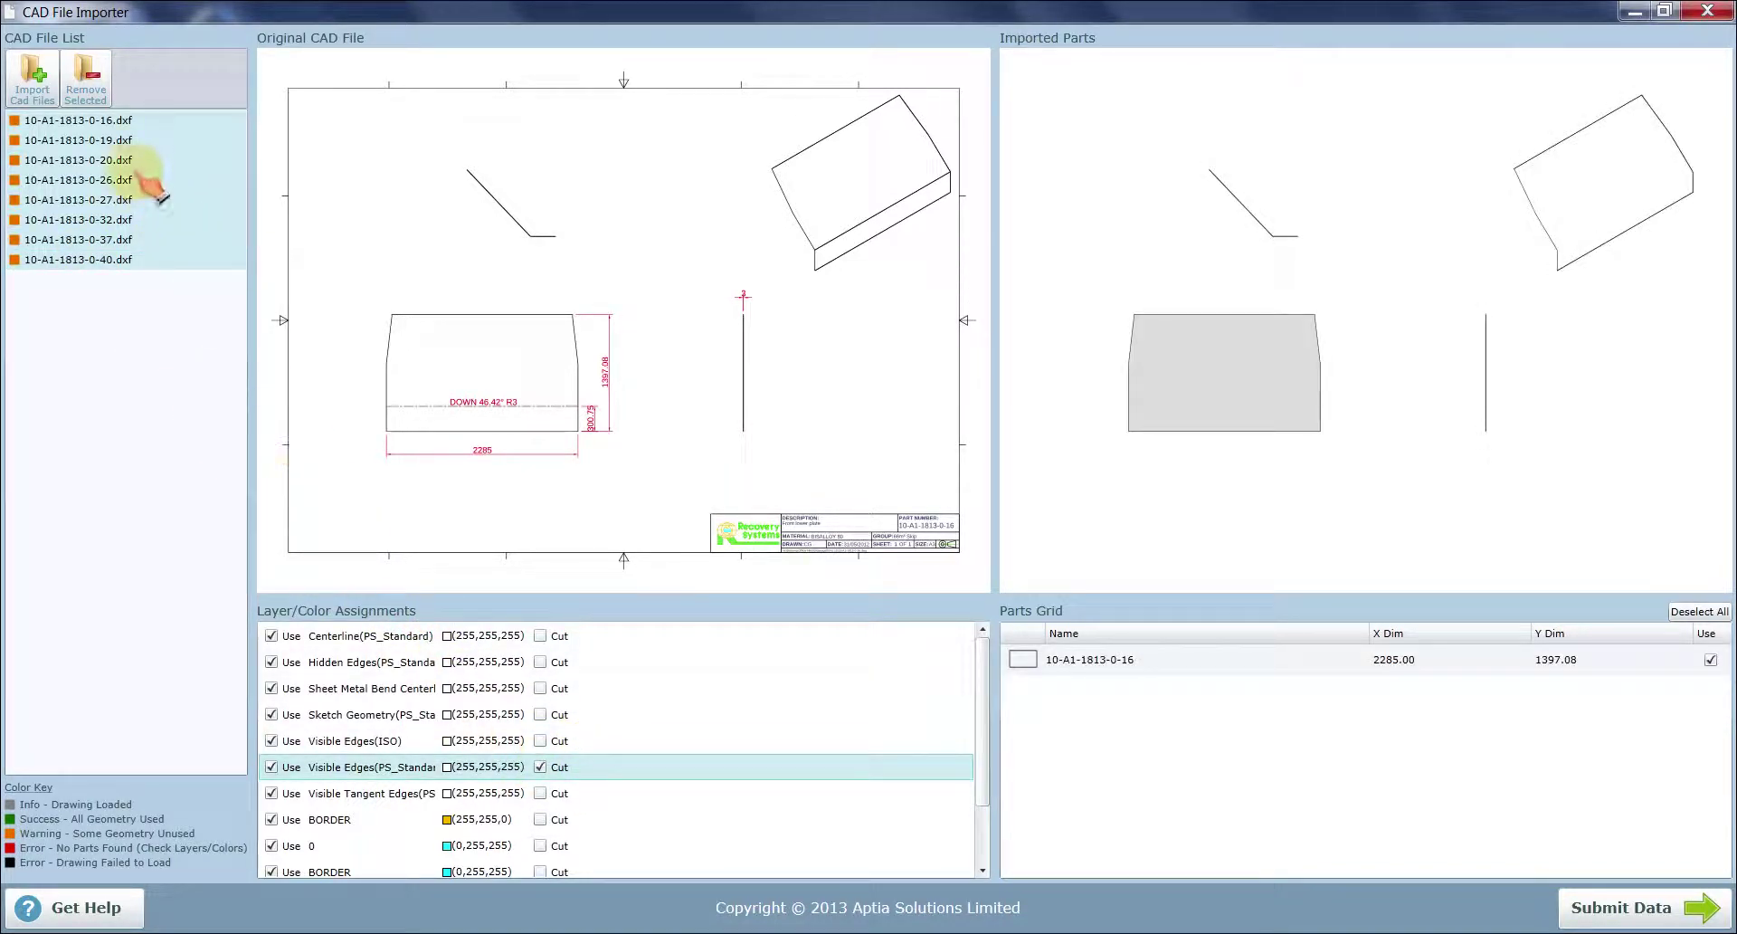
click(127, 123)
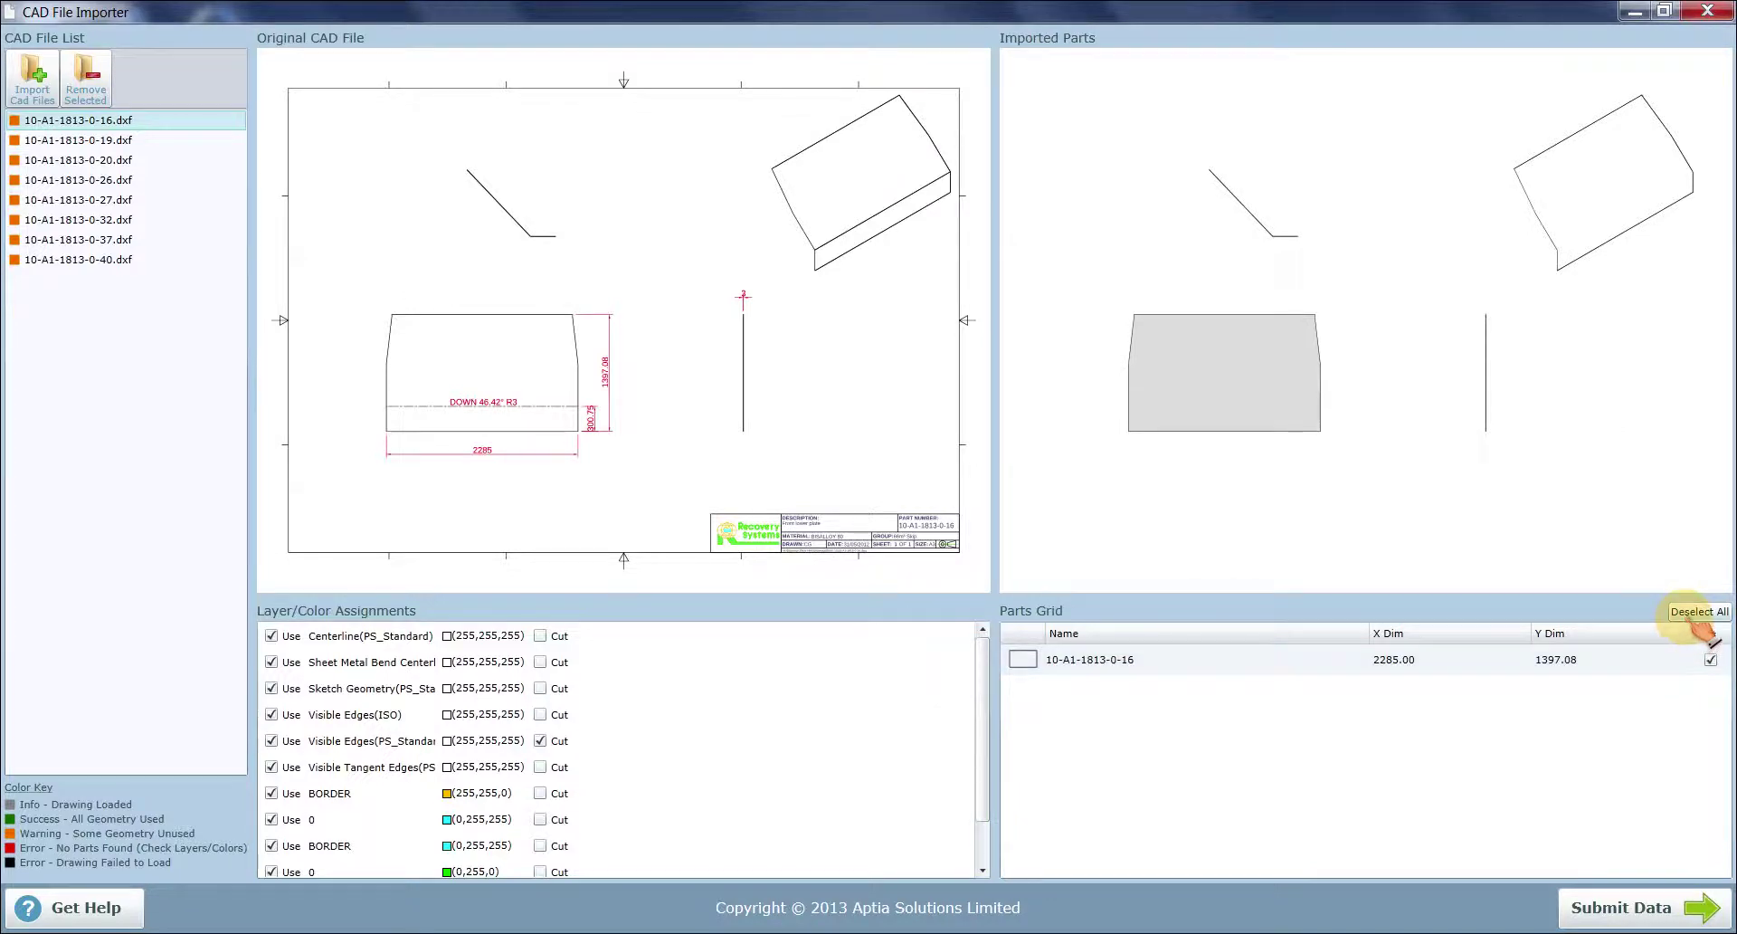
click(163, 140)
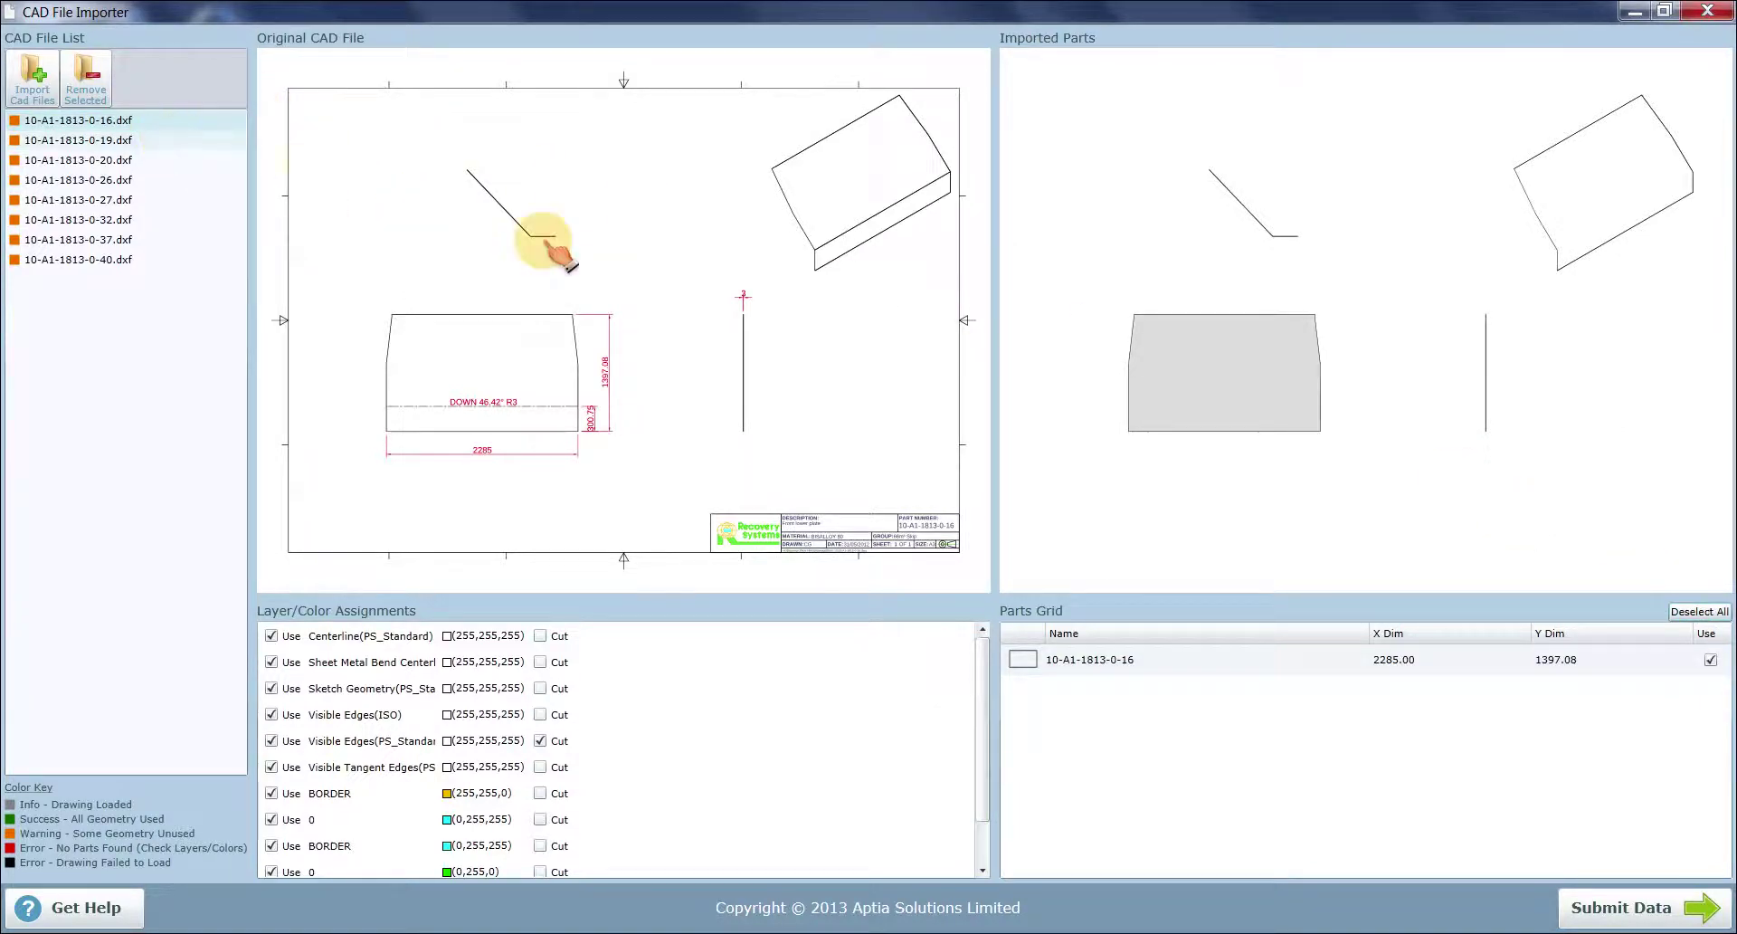
click(1698, 612)
click(1241, 362)
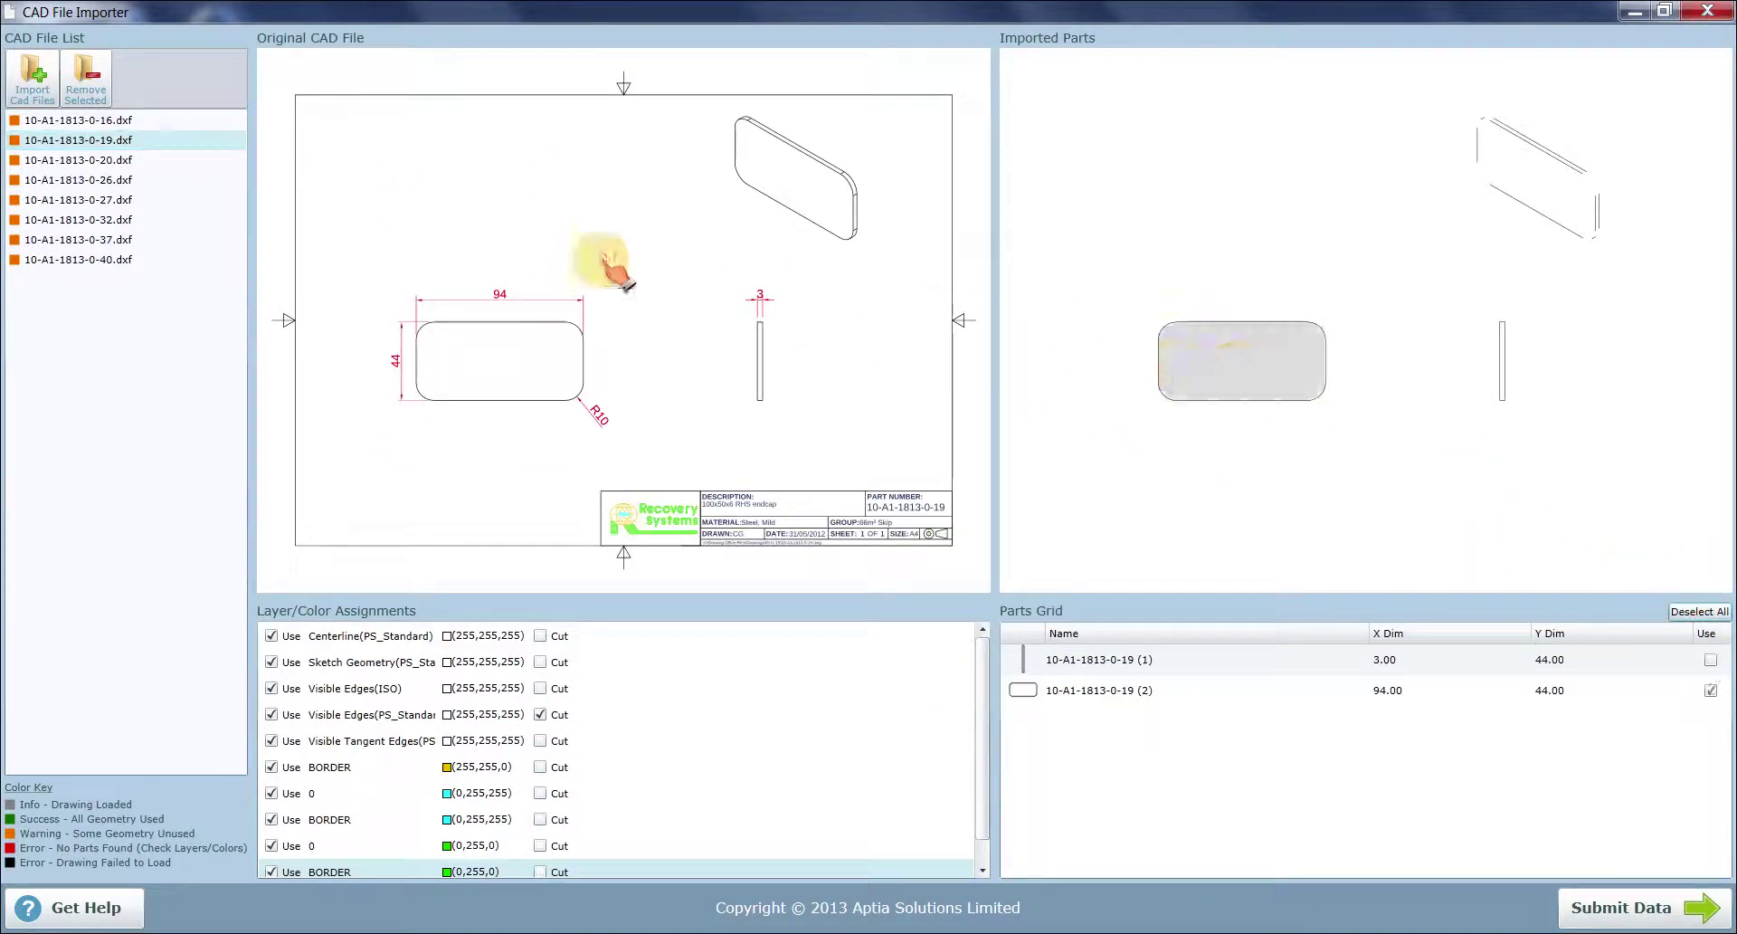
click(177, 163)
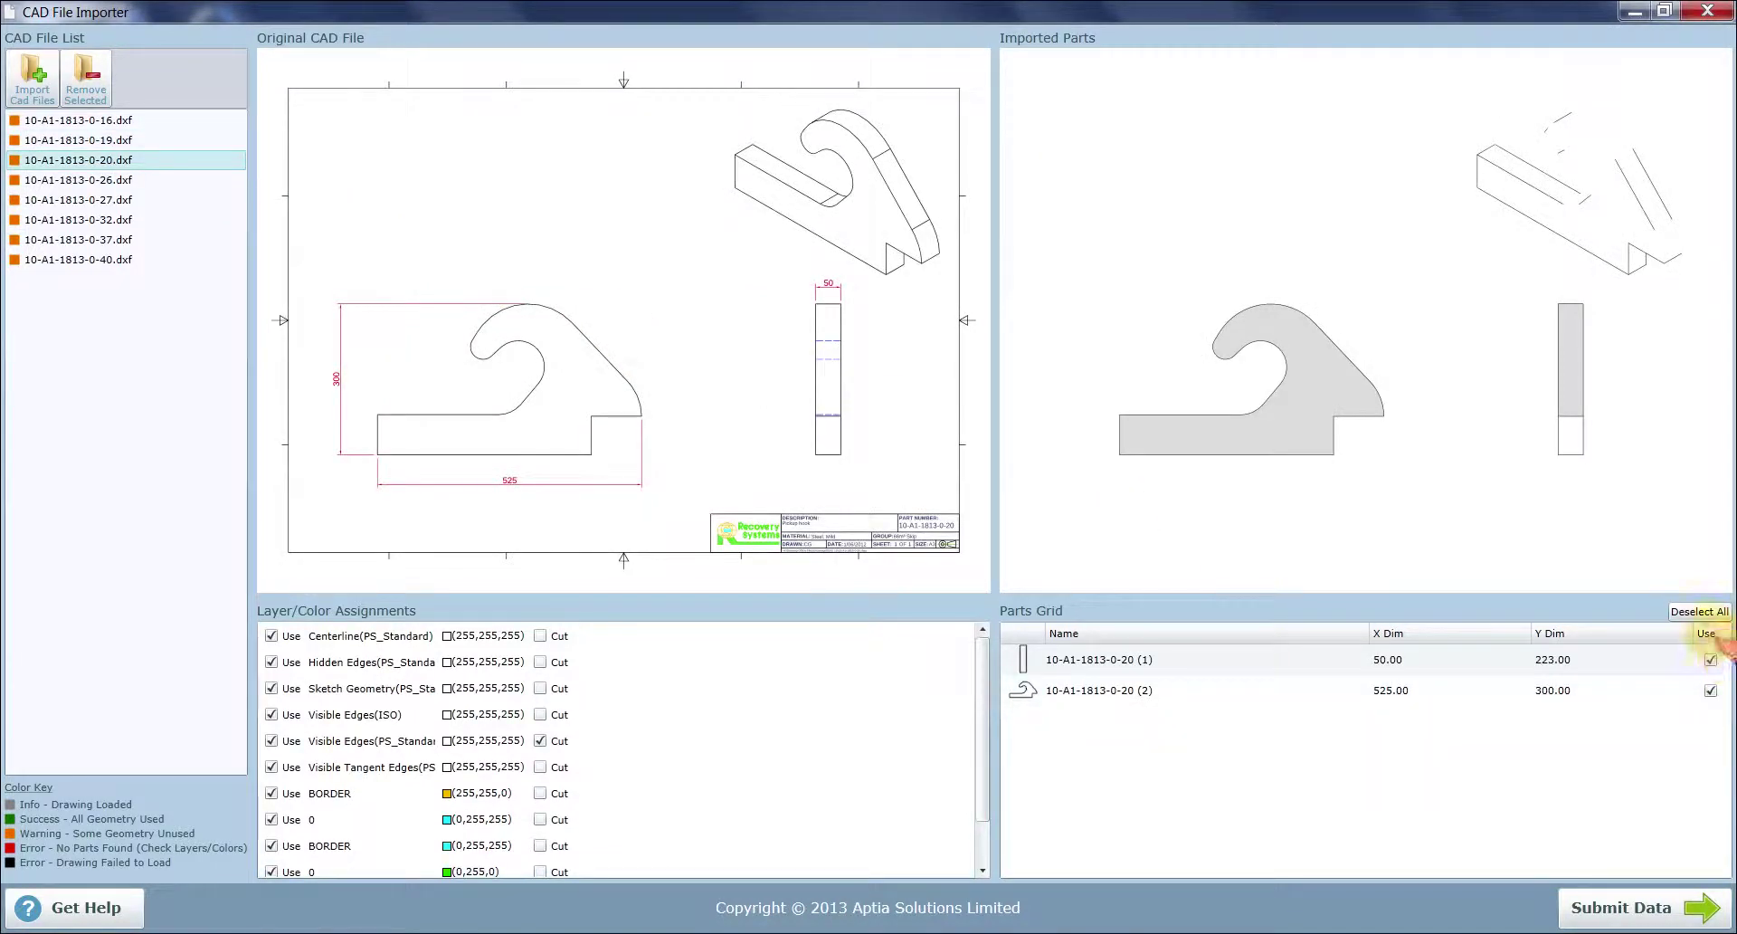
click(1698, 612)
click(1120, 479)
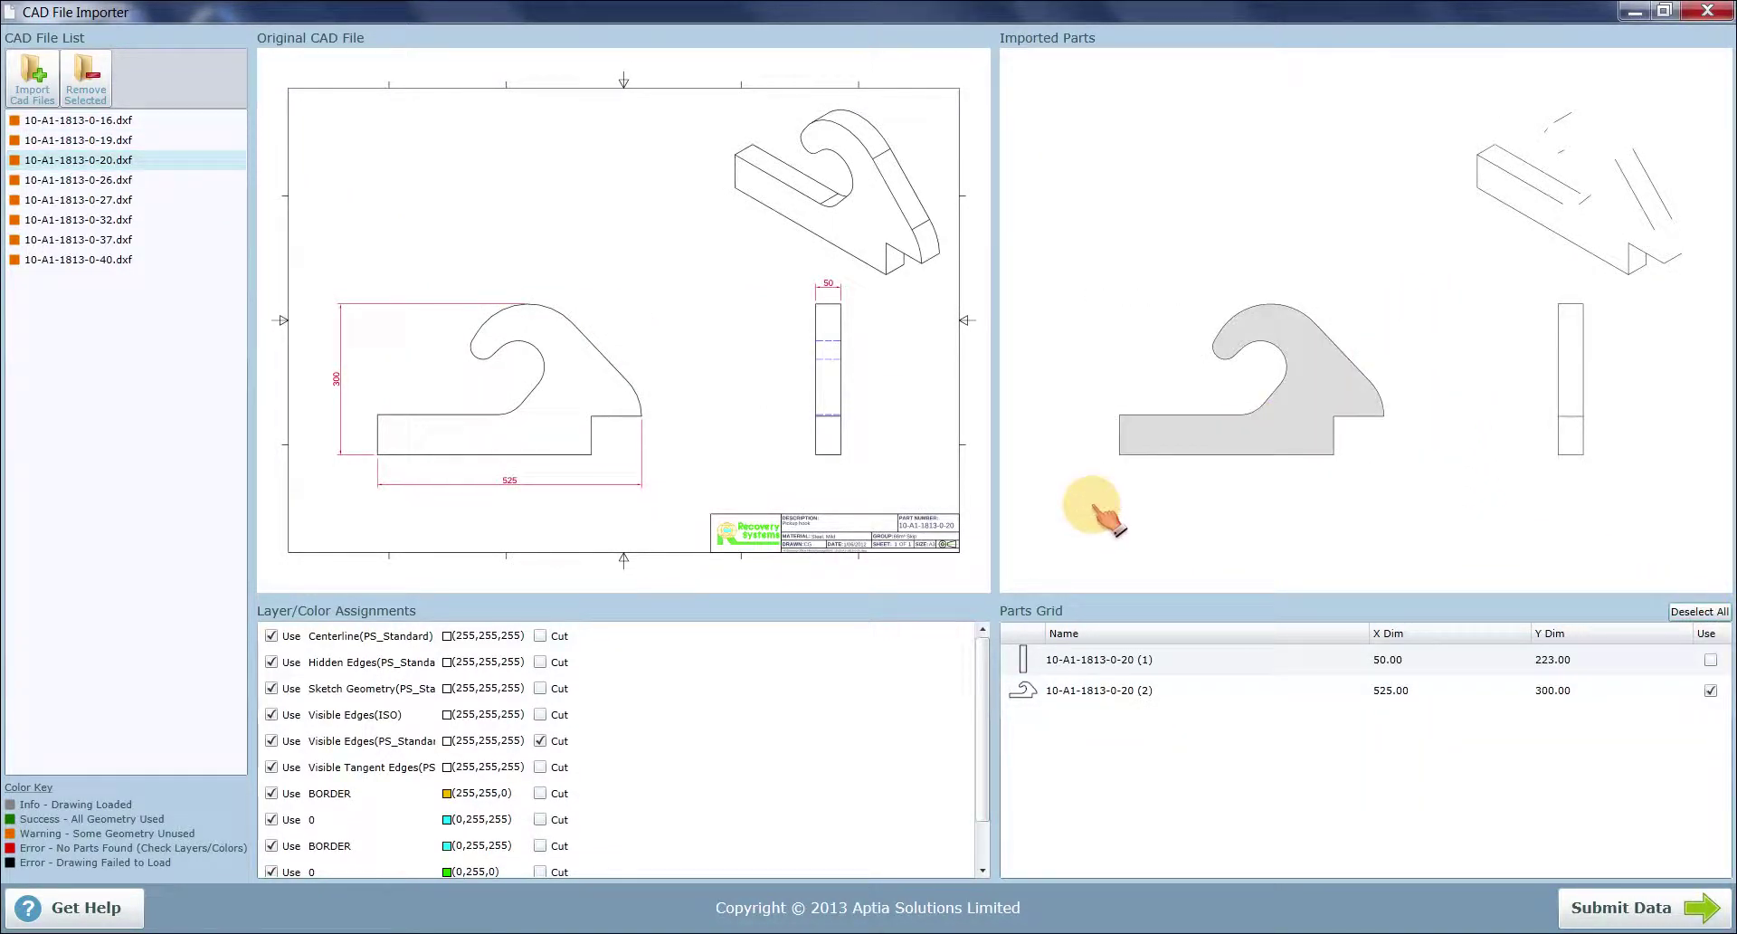
- Keep only the flat parts of 0-26 (rectangular blank), 0-27 (1066×525) and 0-32 (triangular gusset)
click(83, 179)
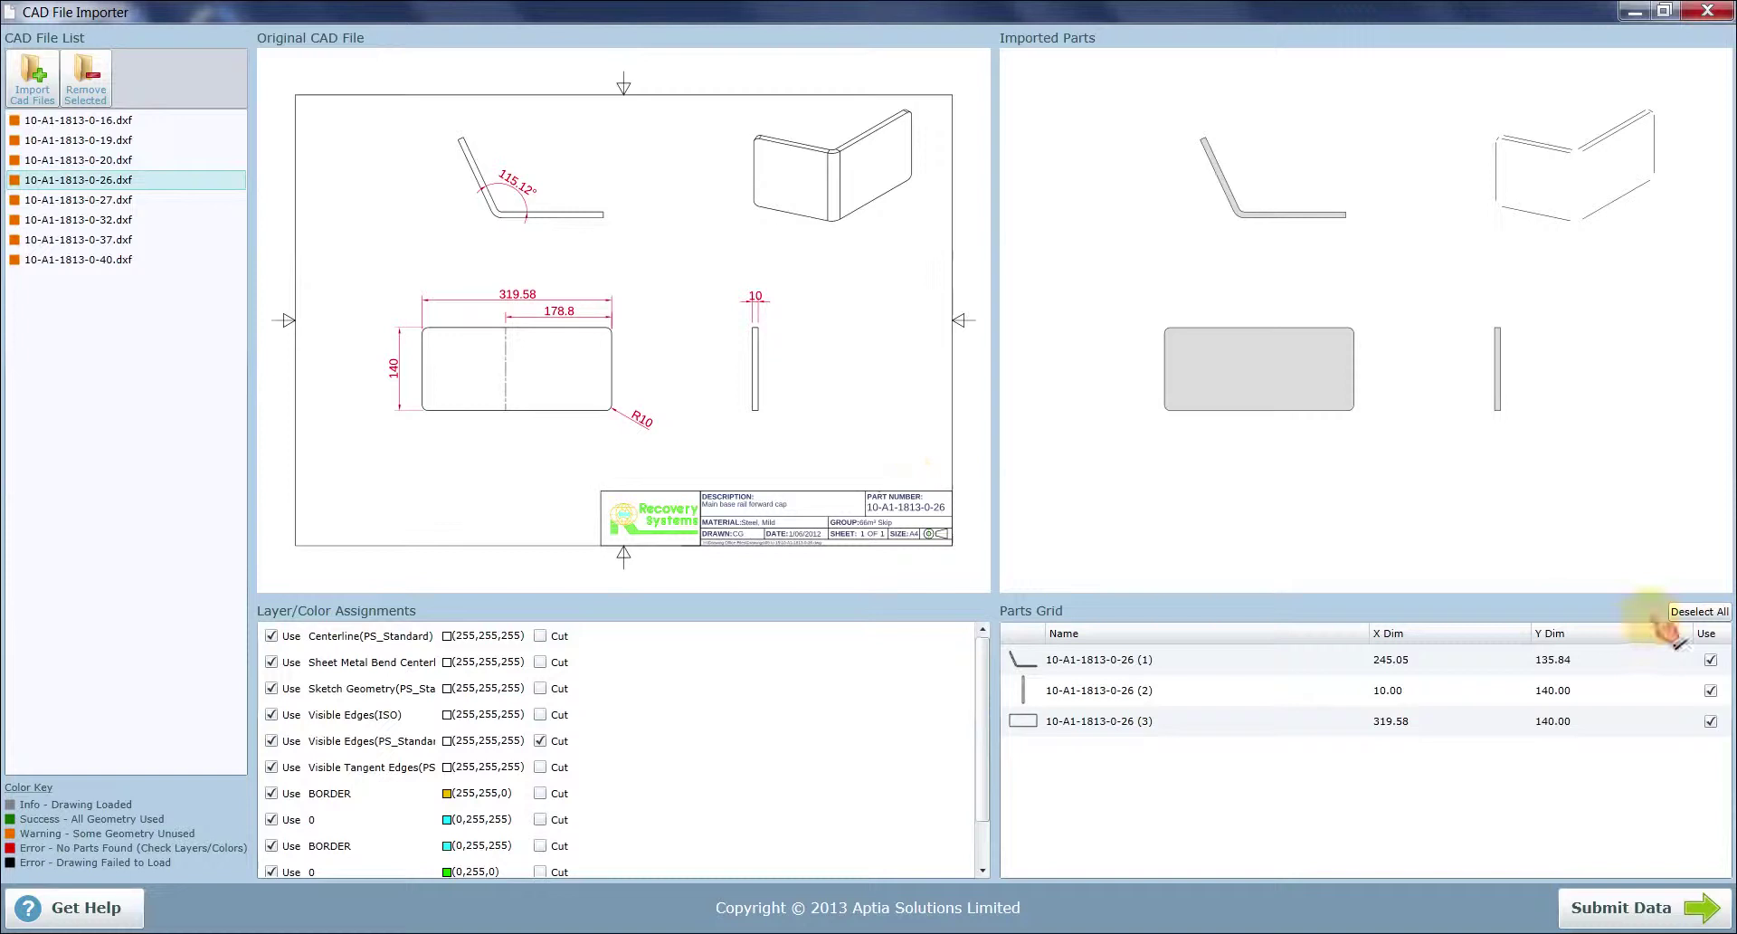
click(1698, 611)
click(1285, 389)
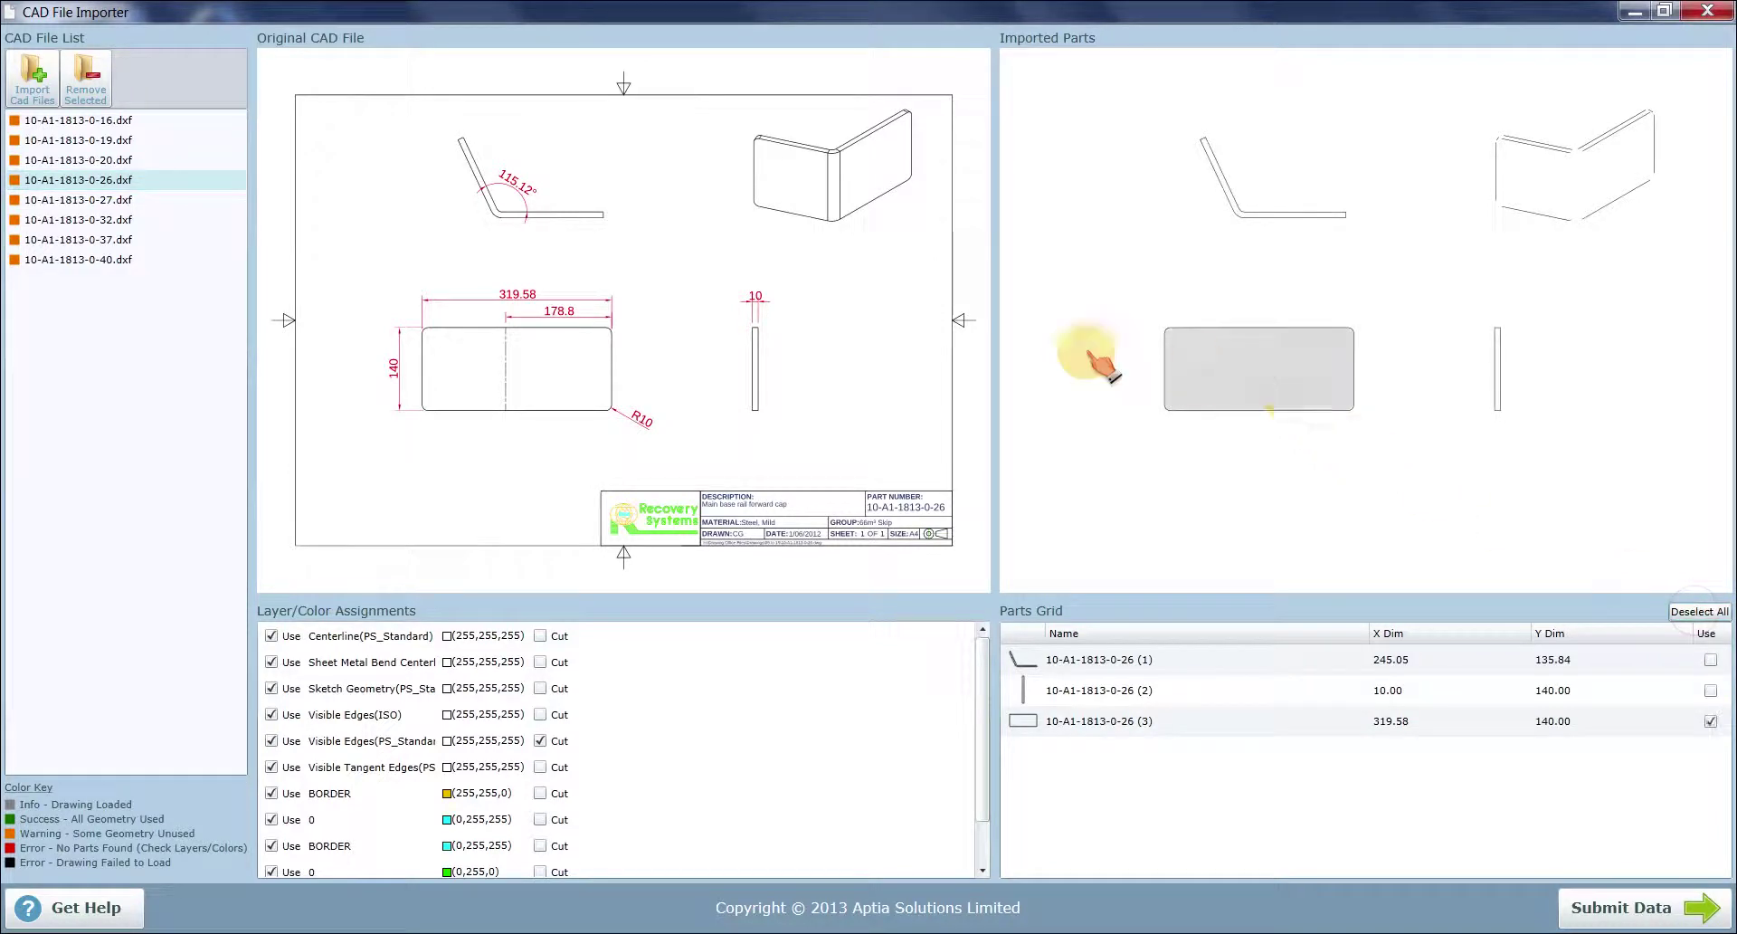
click(118, 200)
click(1698, 611)
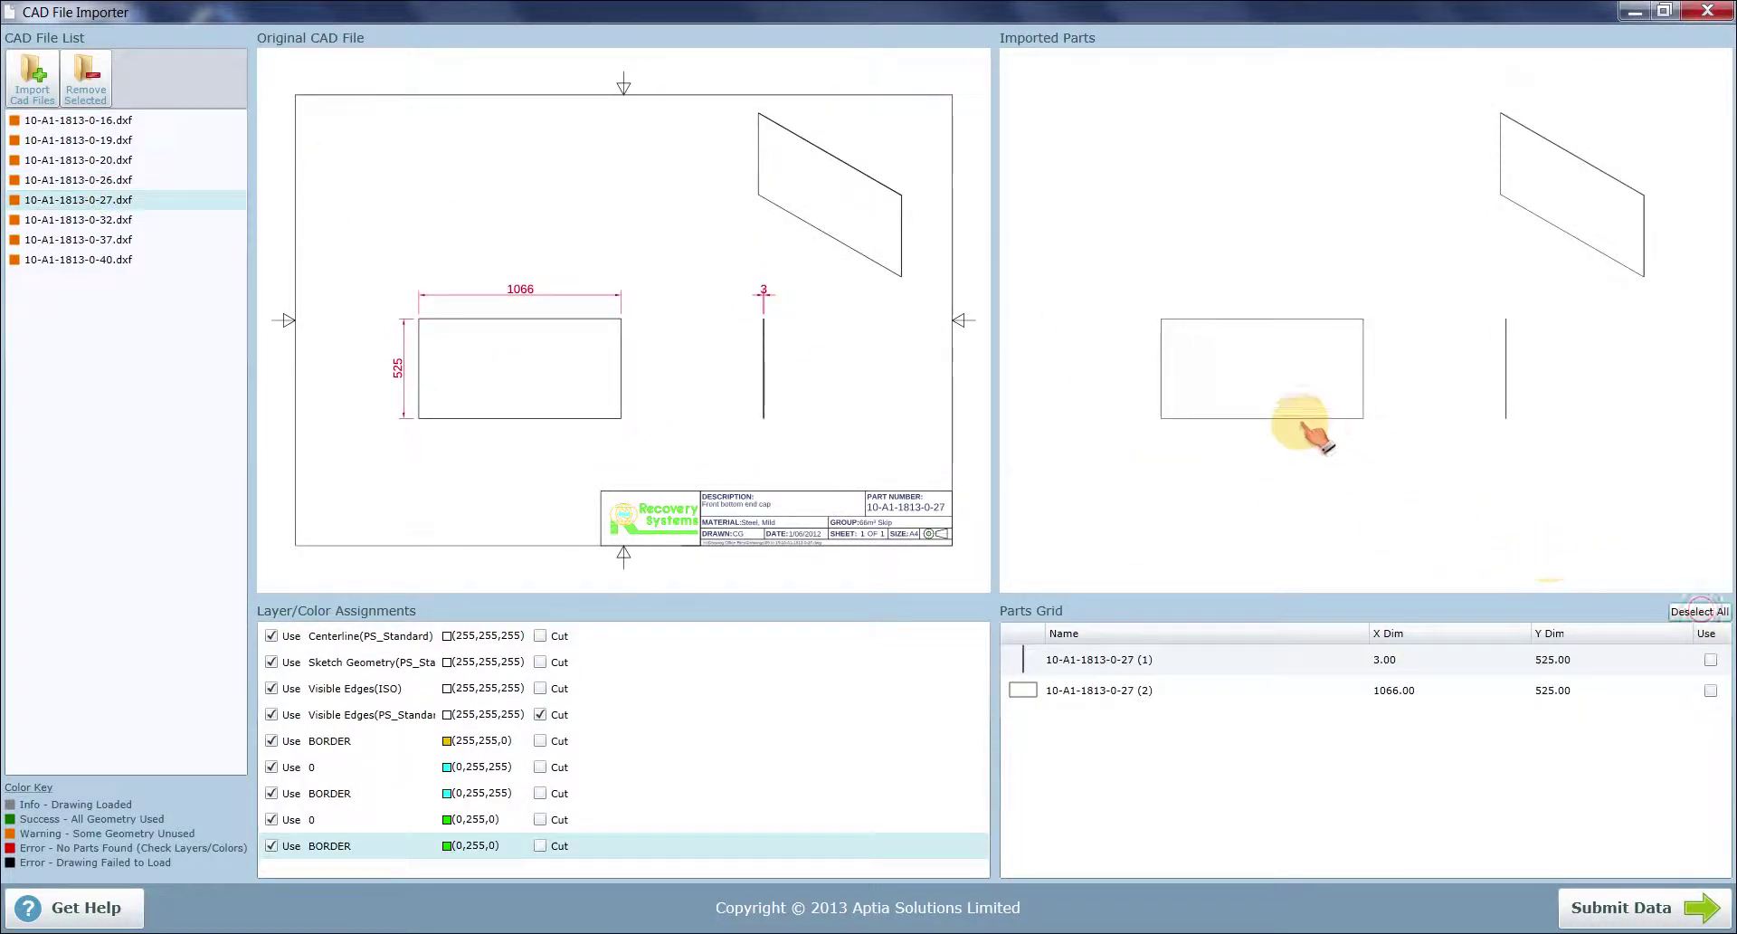
click(1226, 400)
click(136, 220)
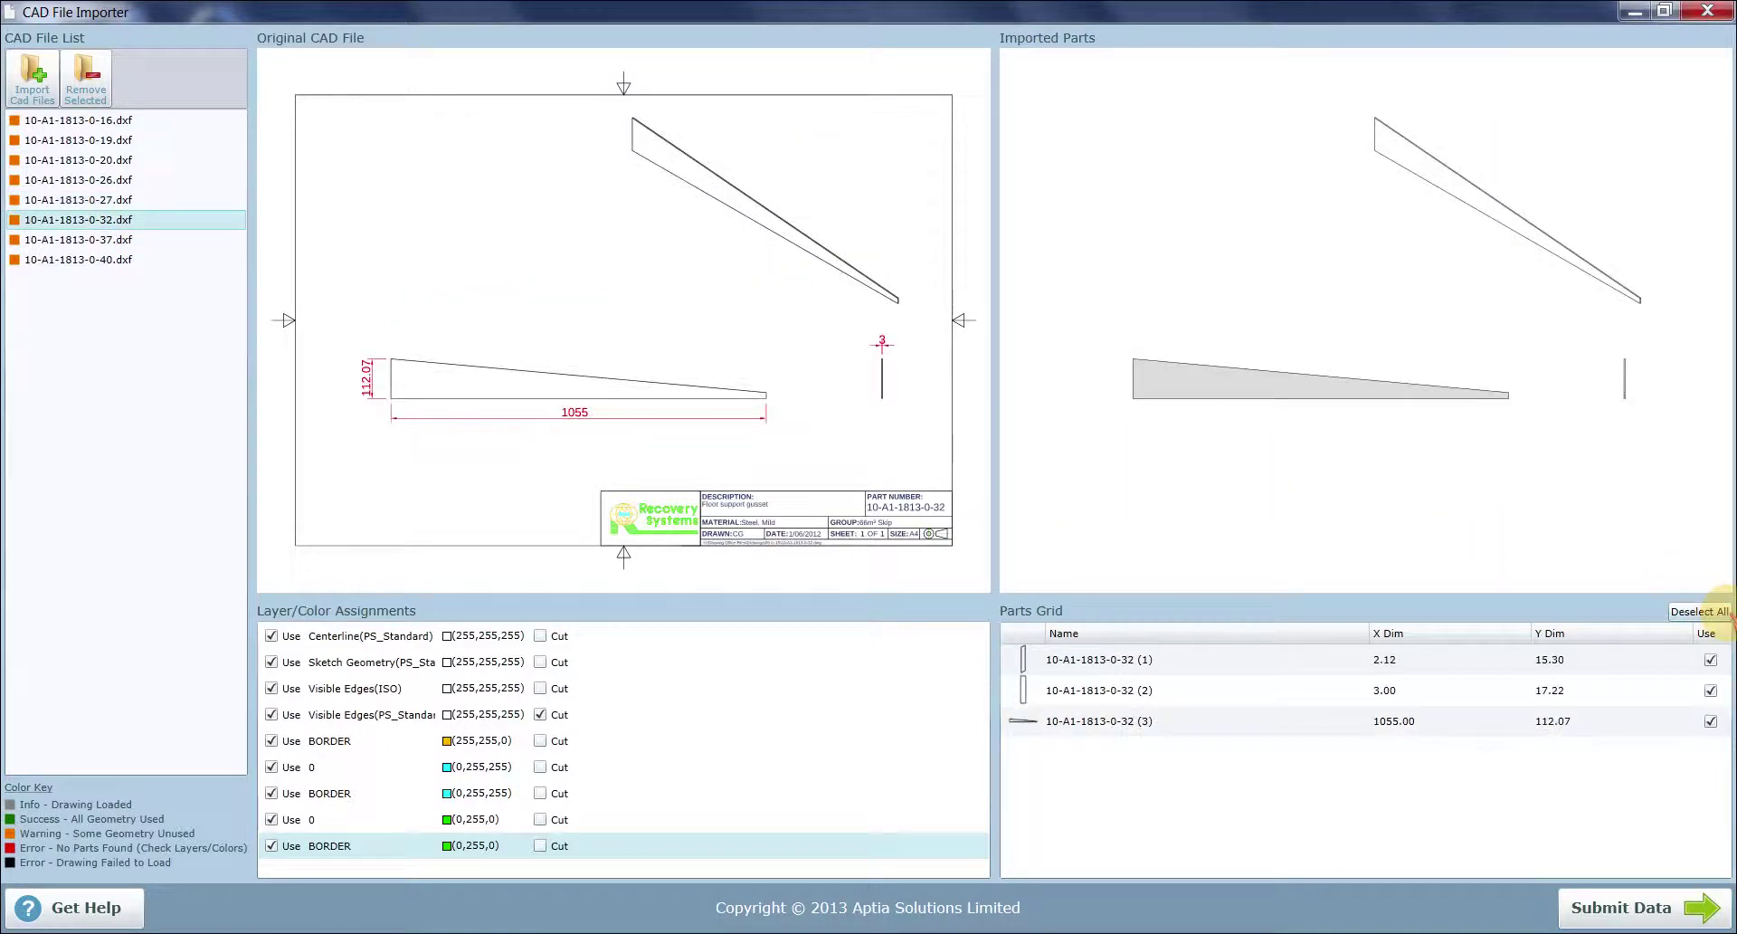
click(1698, 611)
click(1192, 386)
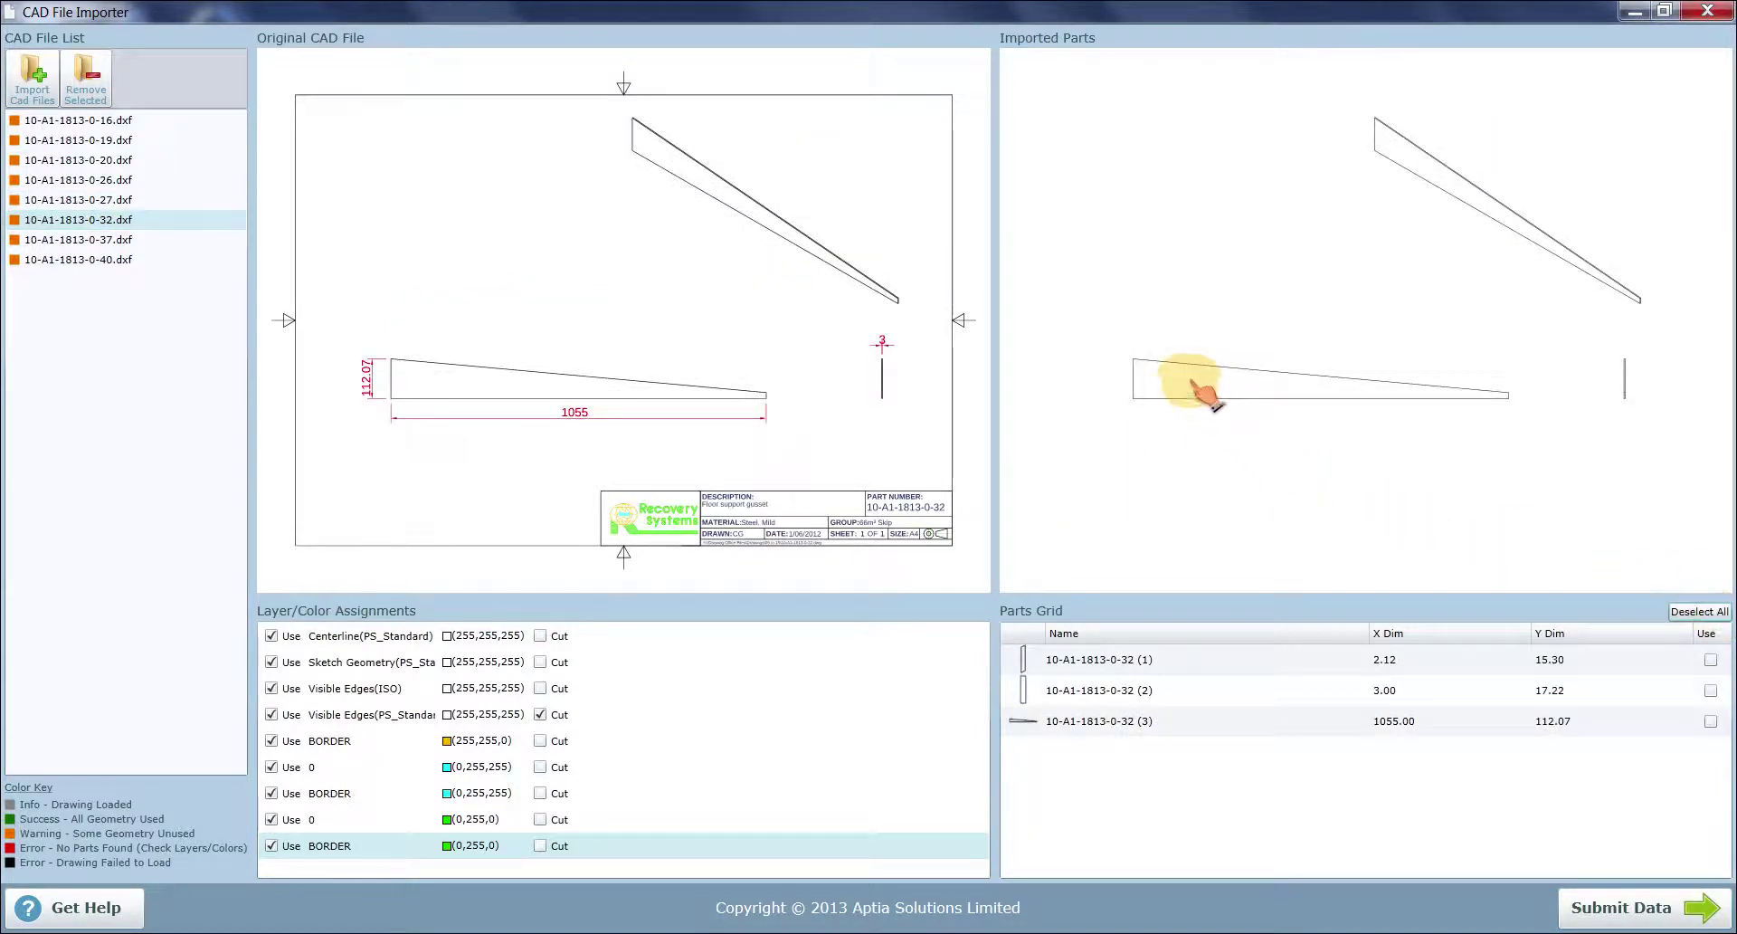
- Keep only the 90×50 part of 0-37 and exclude the 3x44 edge part of 0-40
click(186, 239)
click(1674, 606)
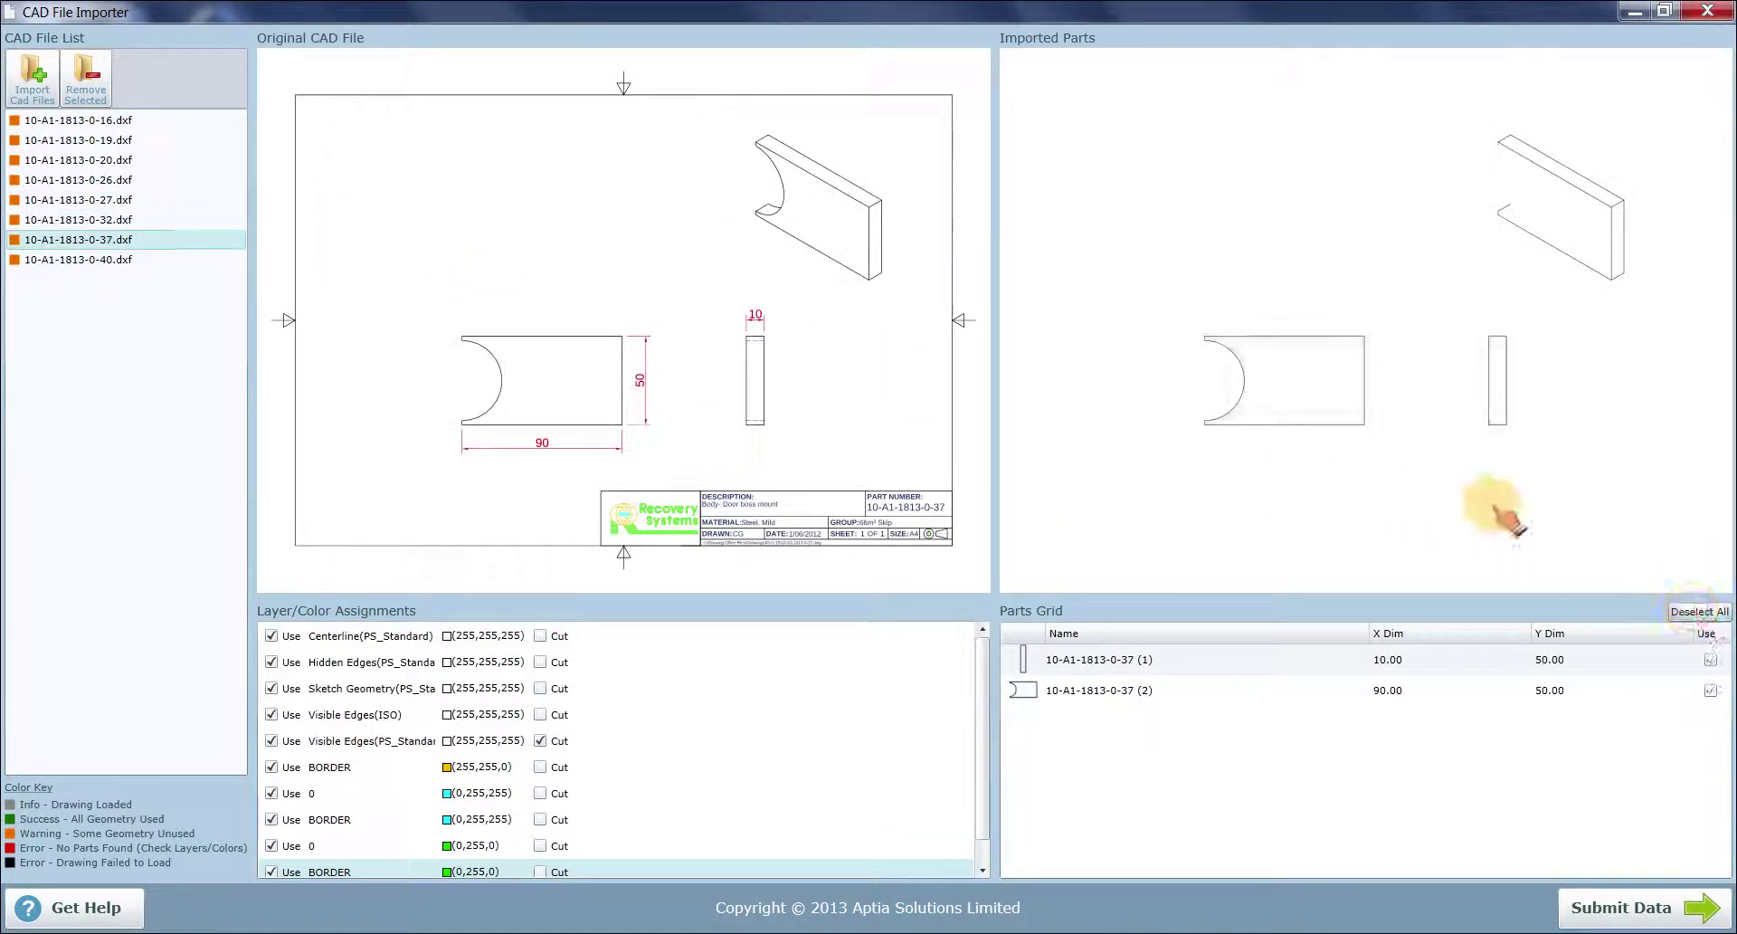
click(1302, 380)
click(116, 259)
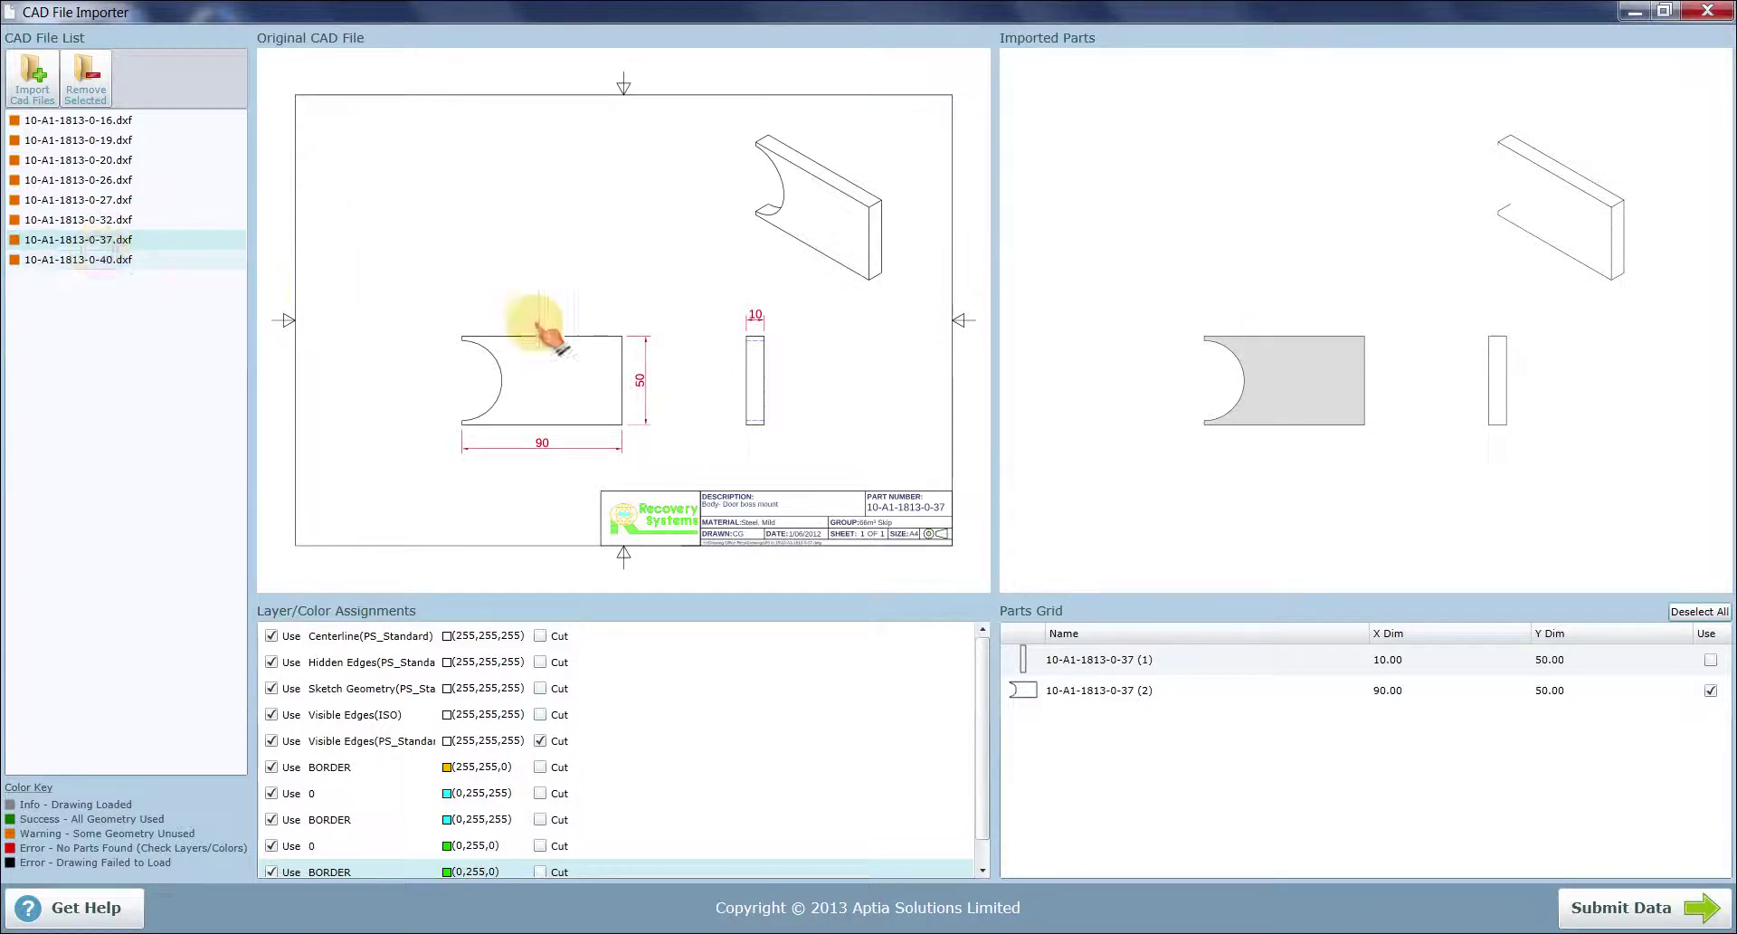
click(1493, 380)
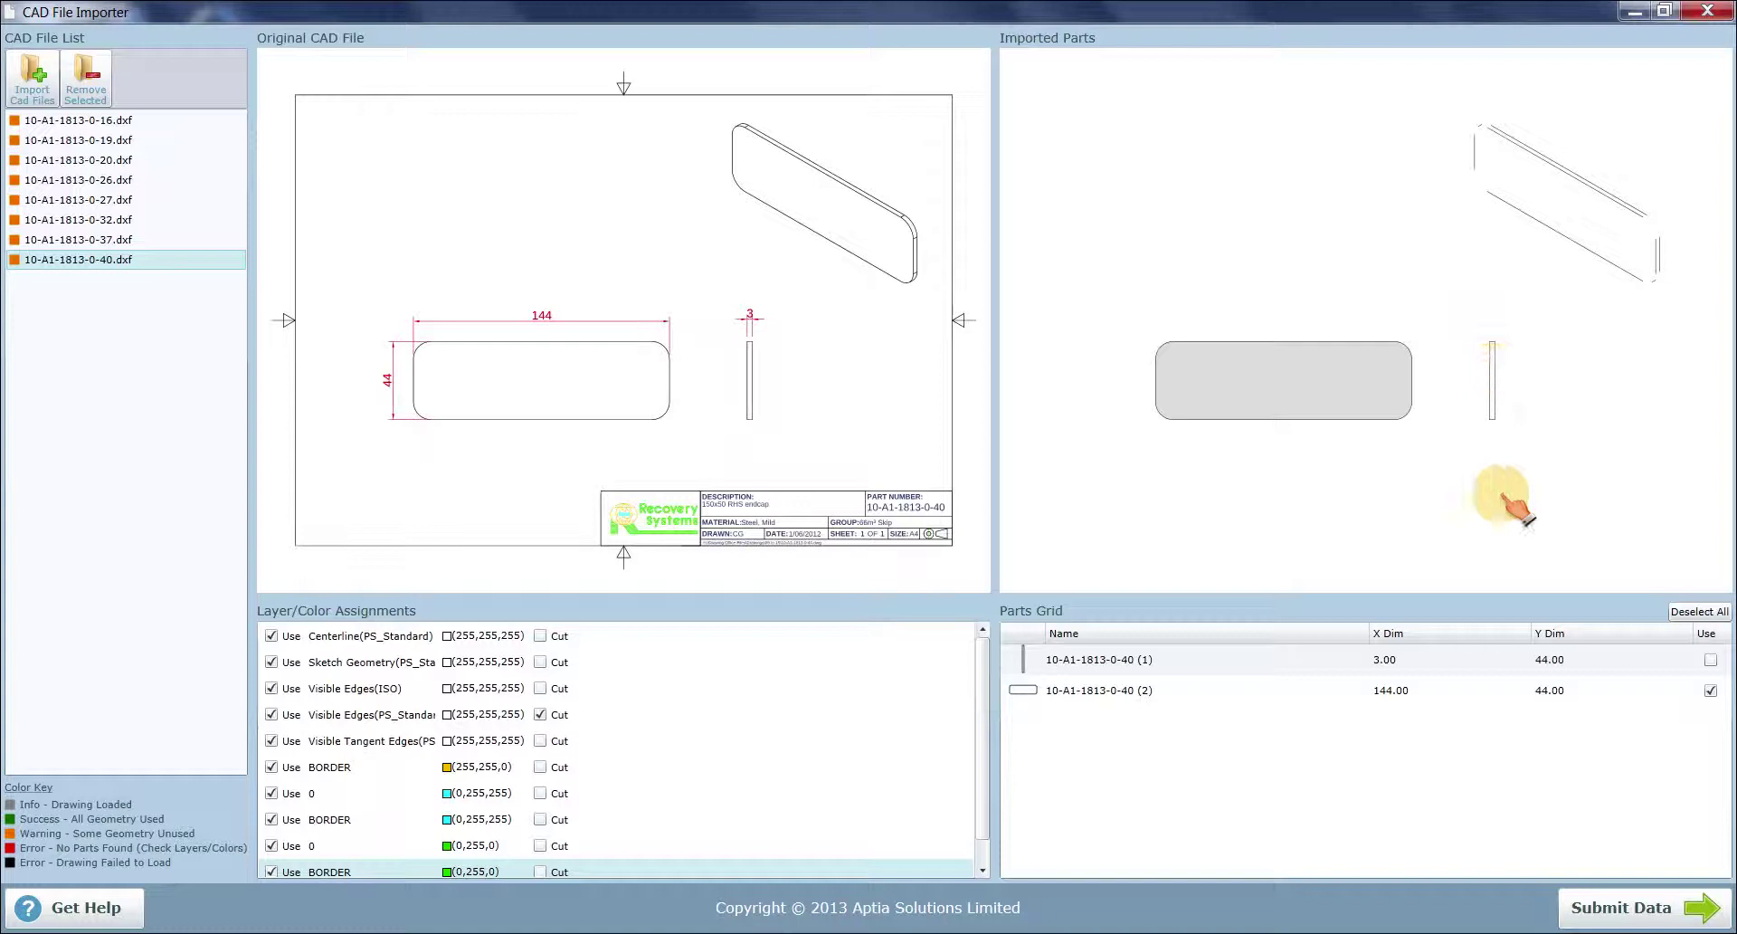
click(1633, 907)
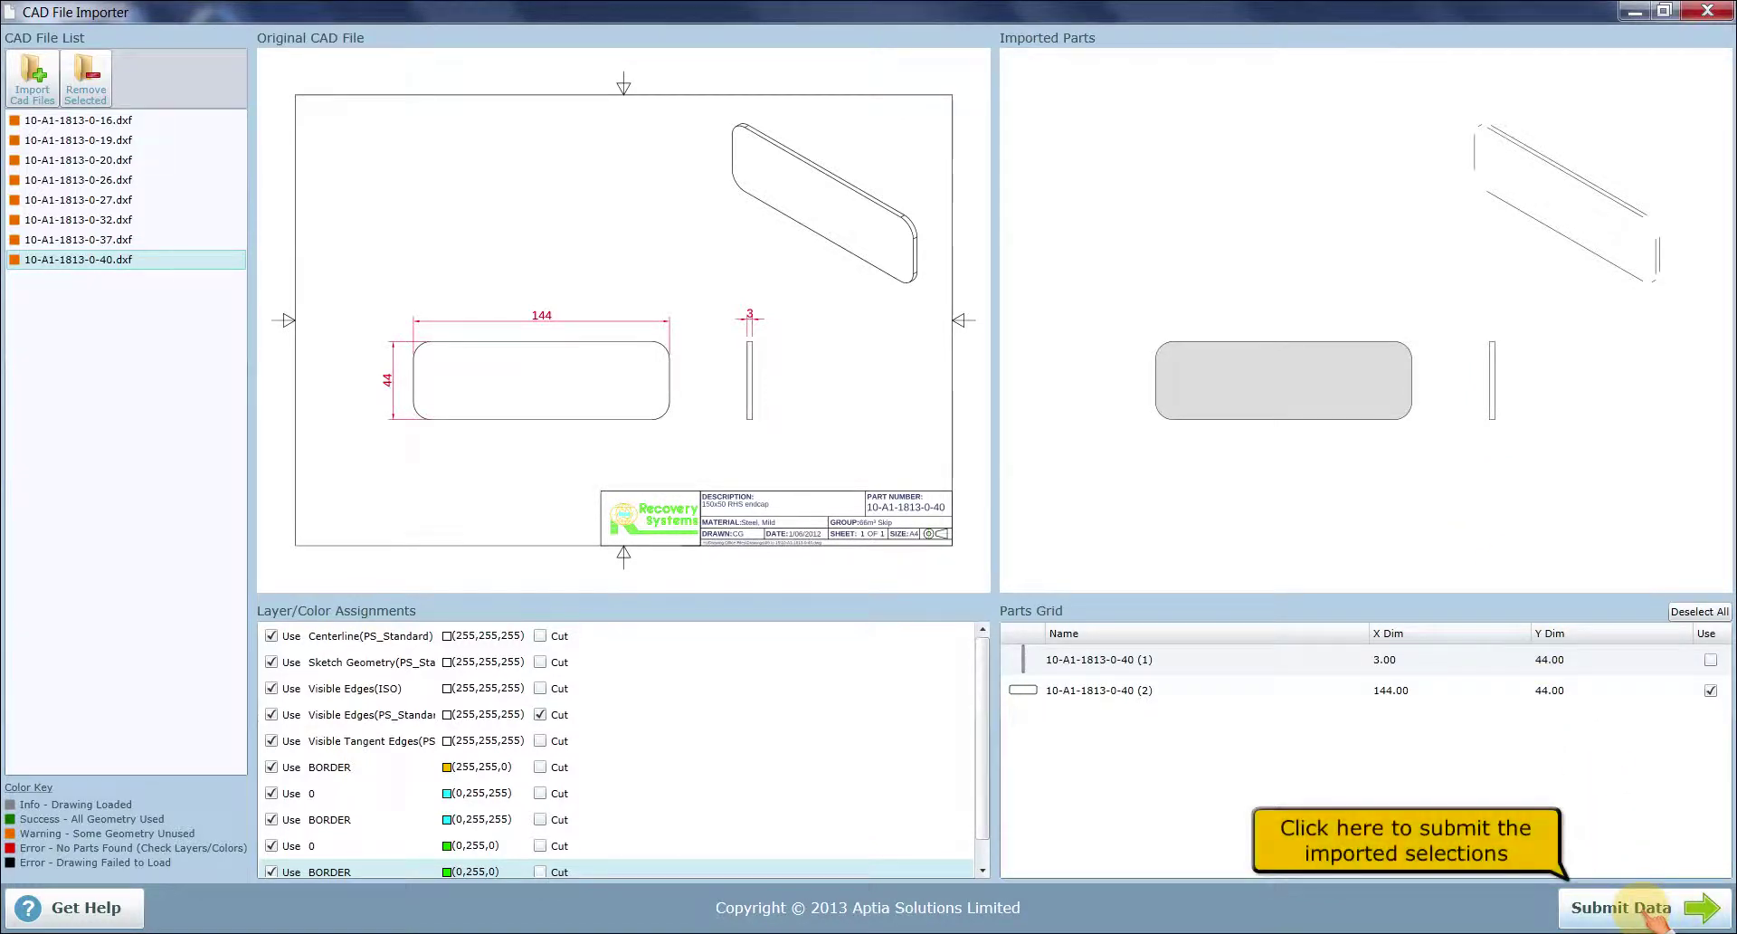
- Submit the imported parts so all eight appear as Quote Items
click(1583, 780)
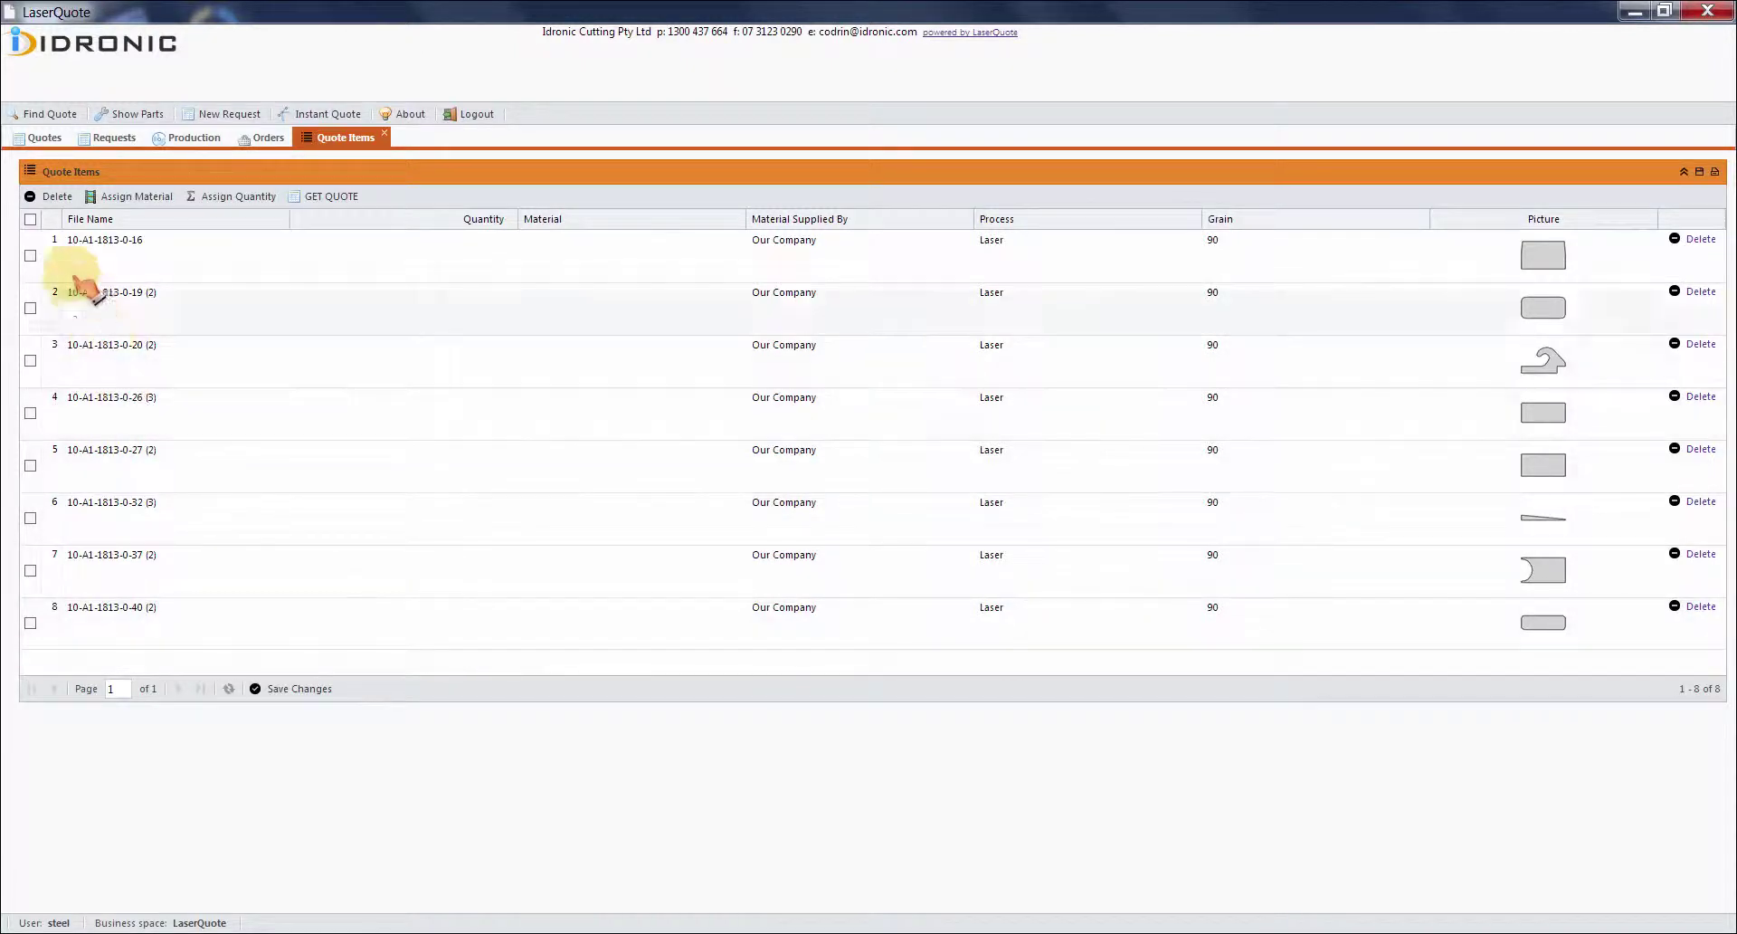
- Assign Mild Steel 10mm 250 Black as the material for all eight quote items
click(30, 219)
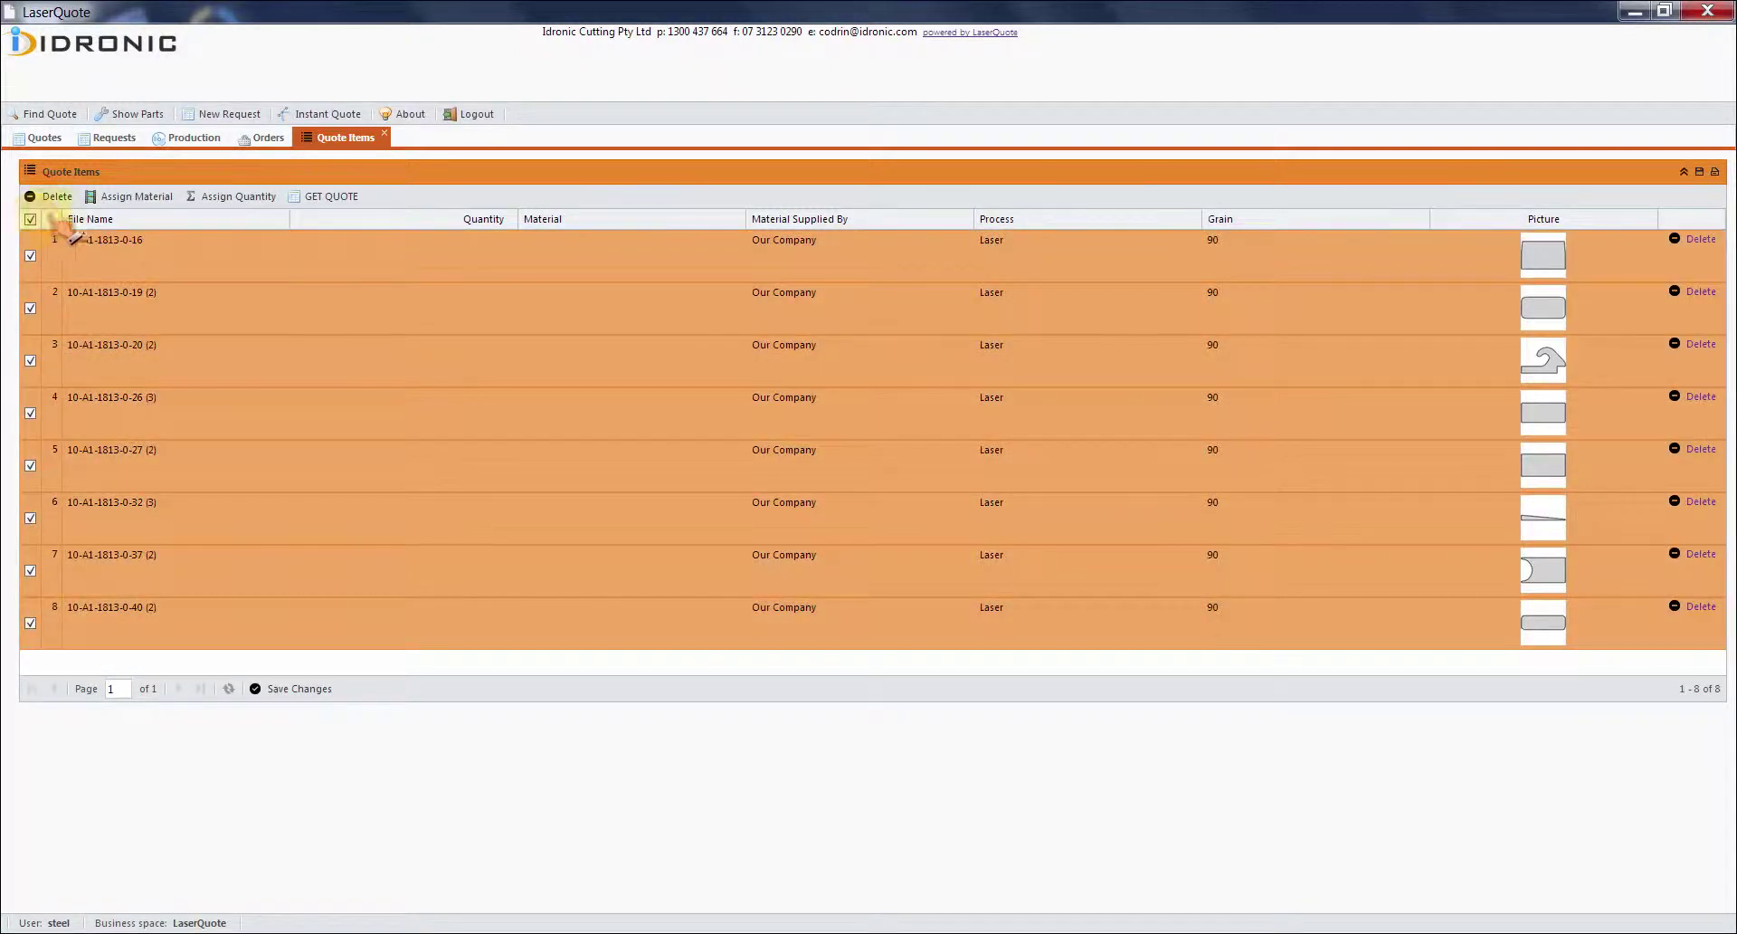
click(132, 196)
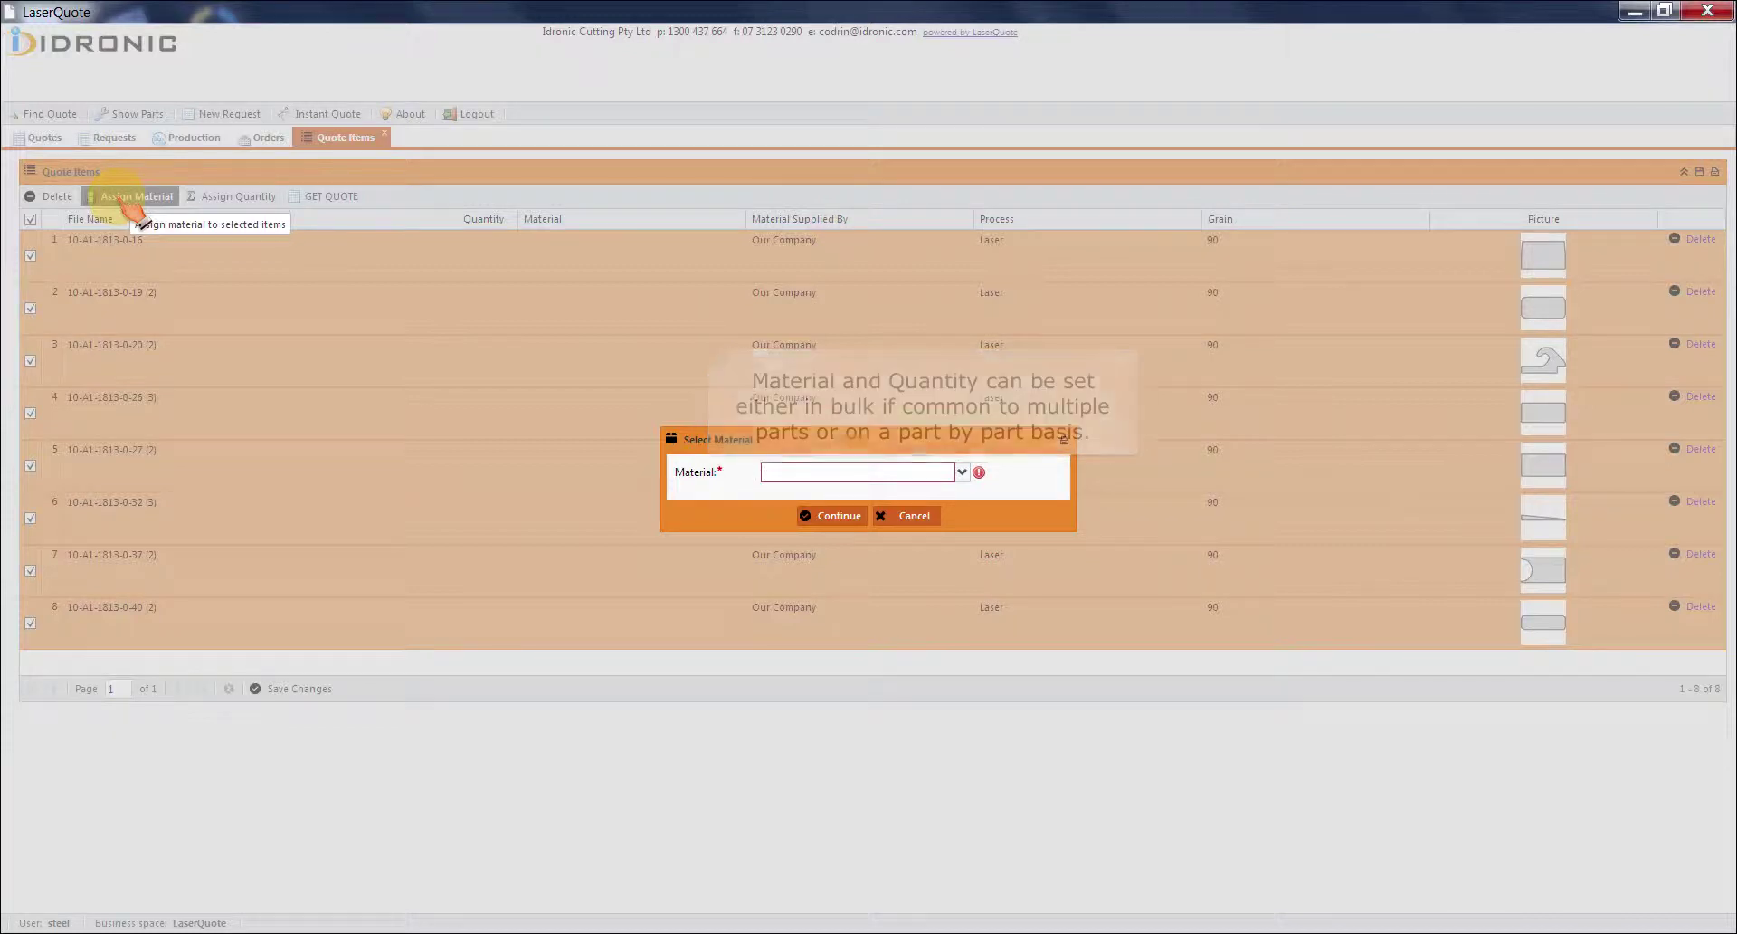
text(m)
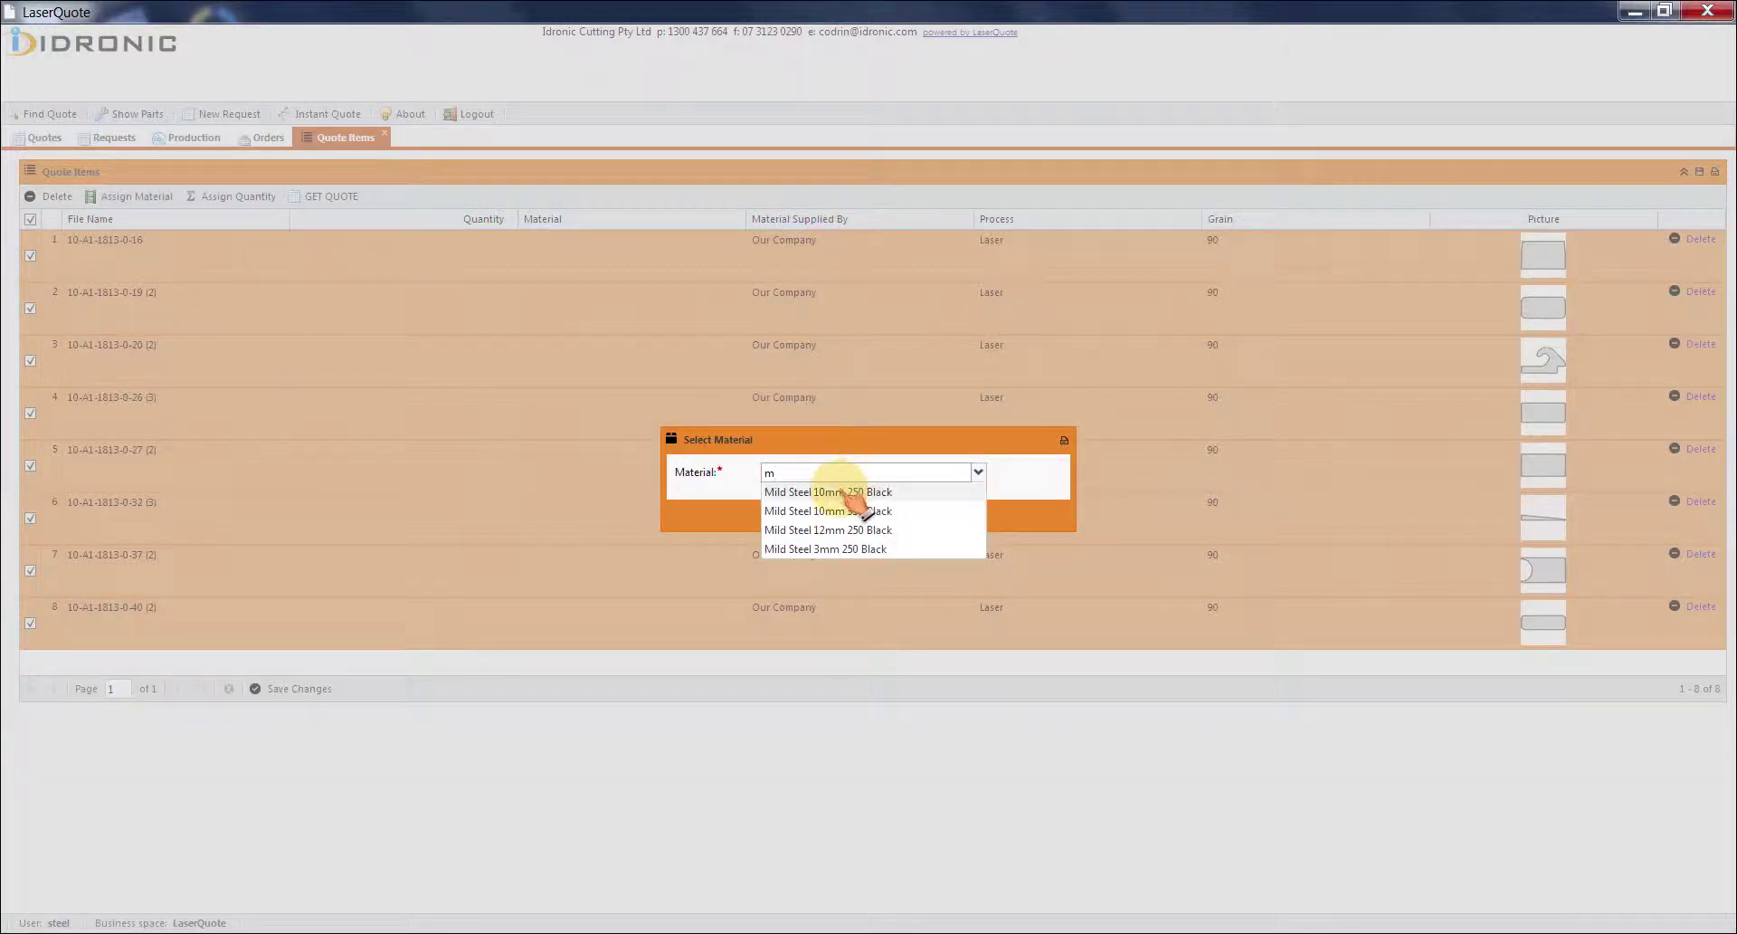
click(828, 492)
click(831, 518)
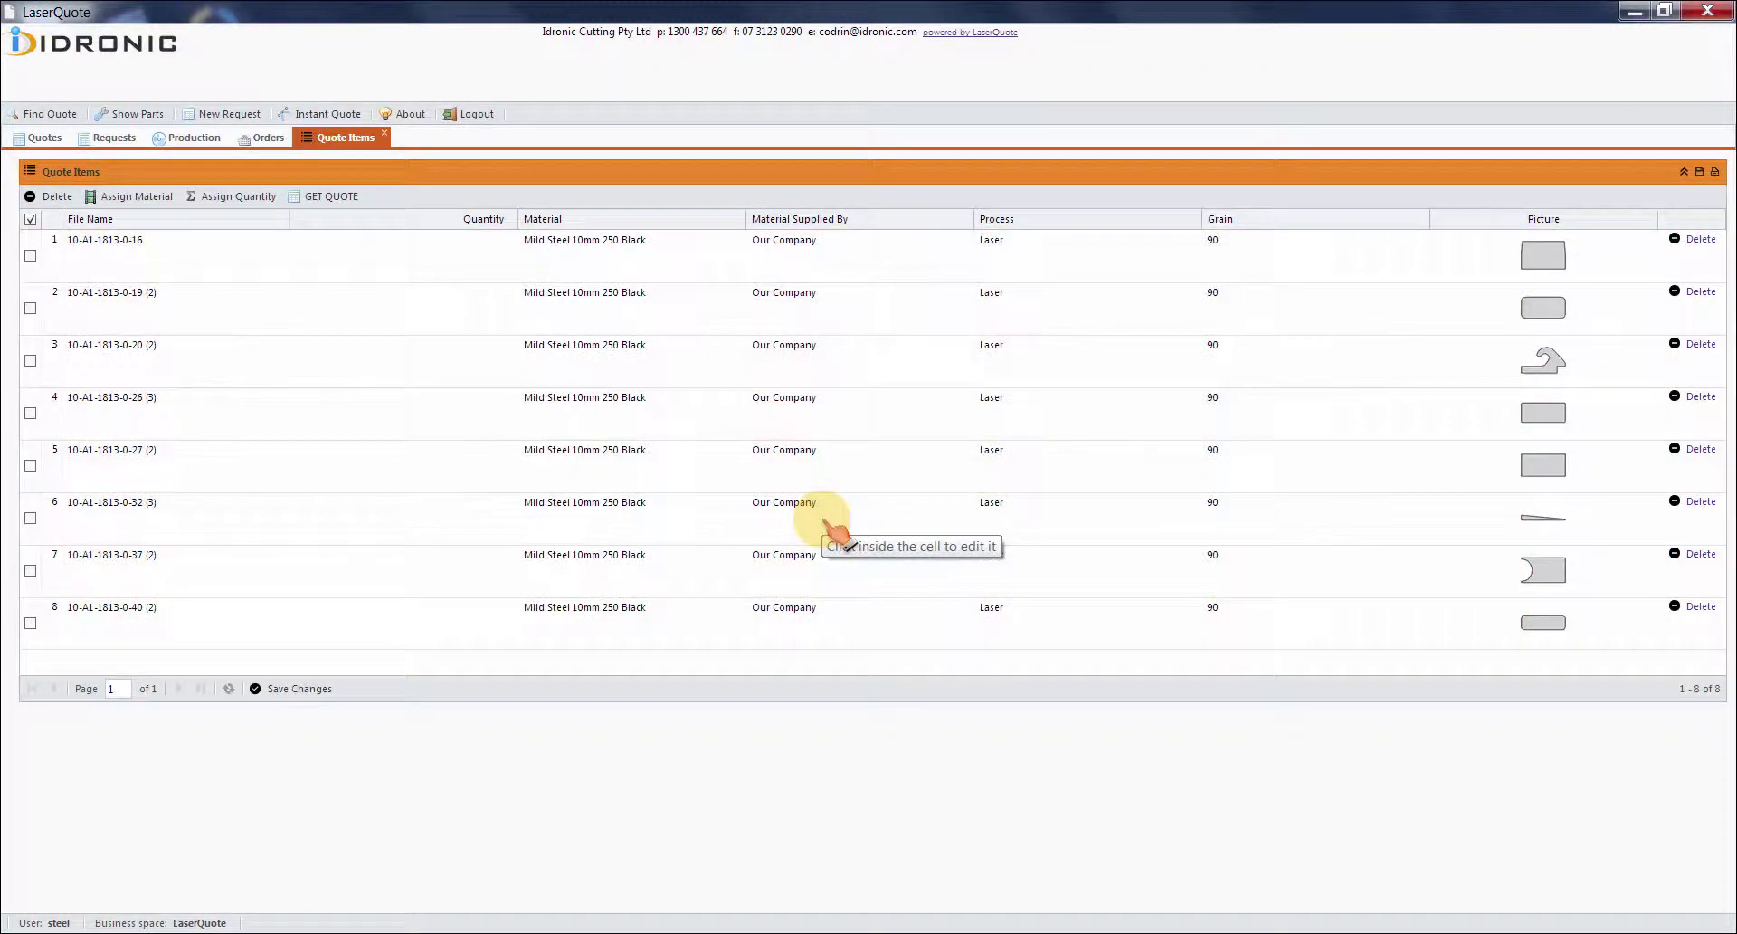
- Enter quantity 23 for each of rows 1, 2 and 3
click(496, 256)
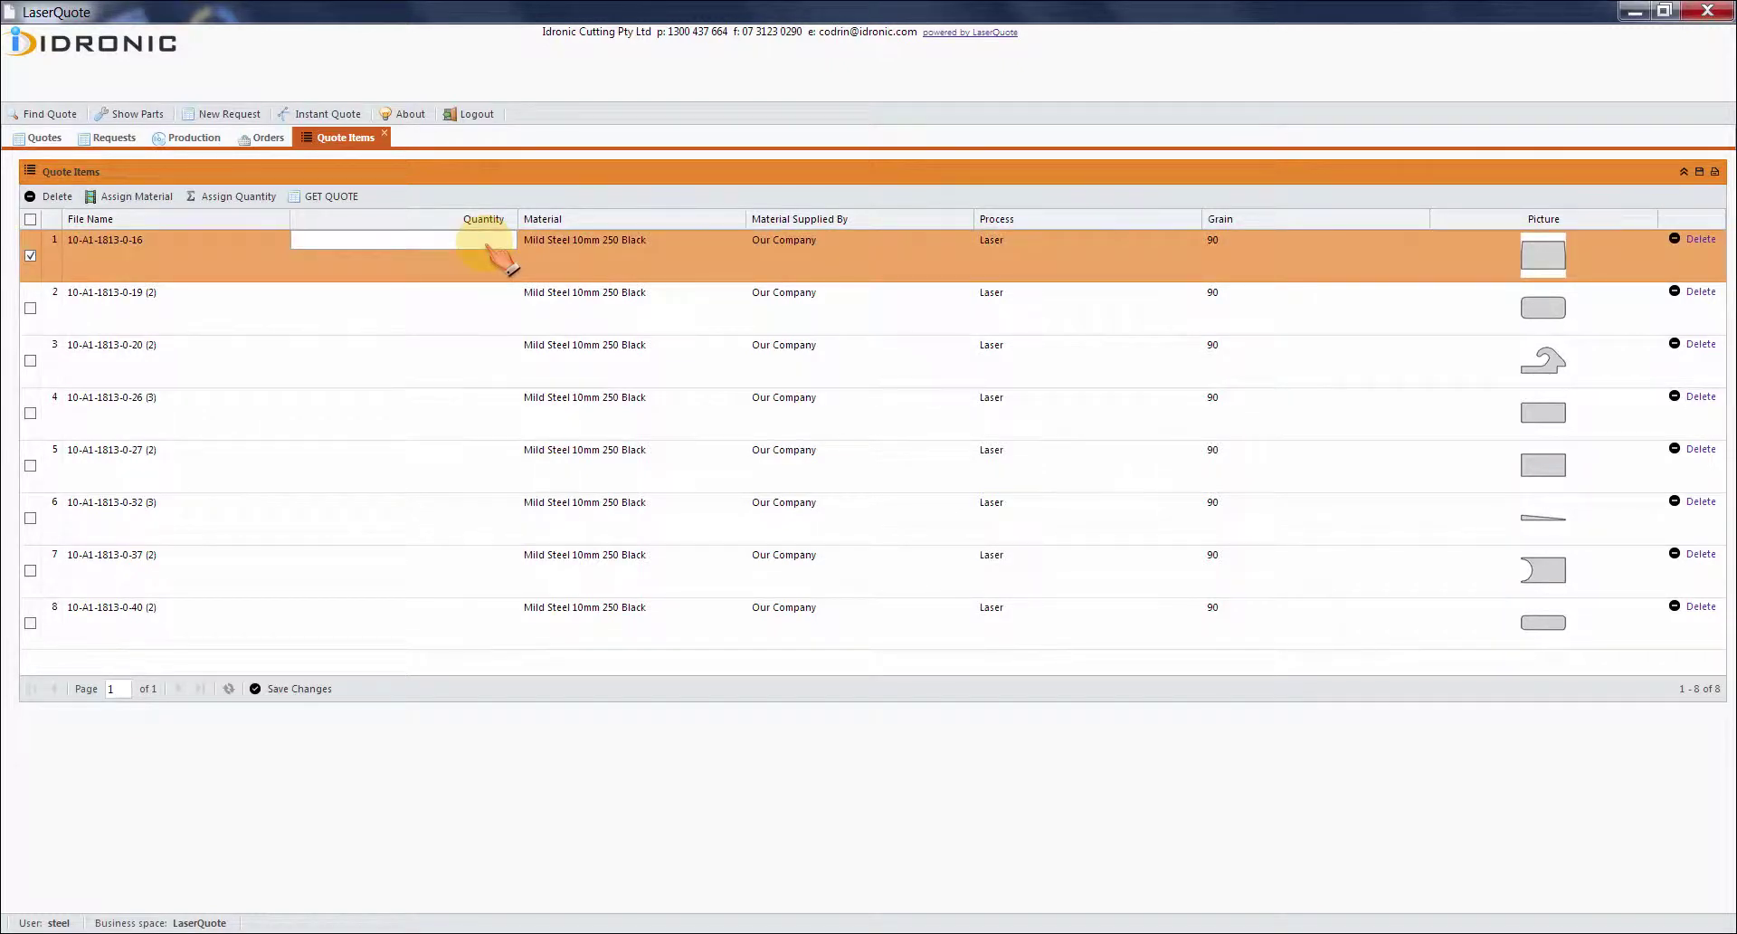
text(23)
key(Tab)
key(Tab)
key(Tab)
key(Tab)
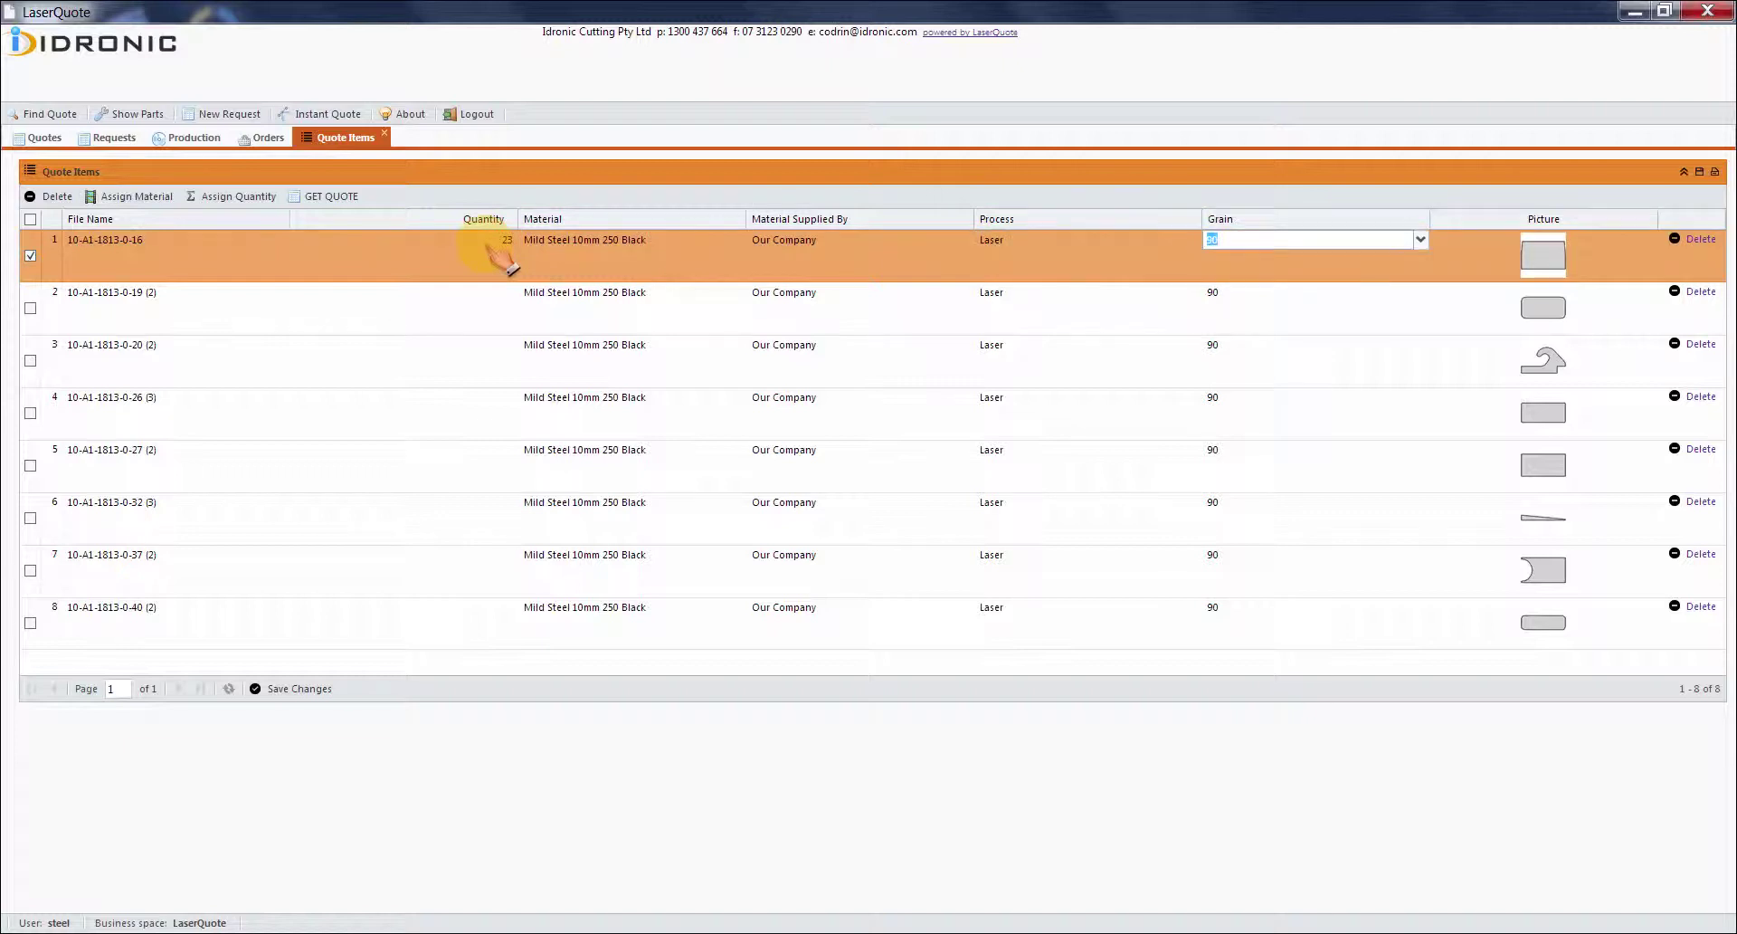
key(Tab)
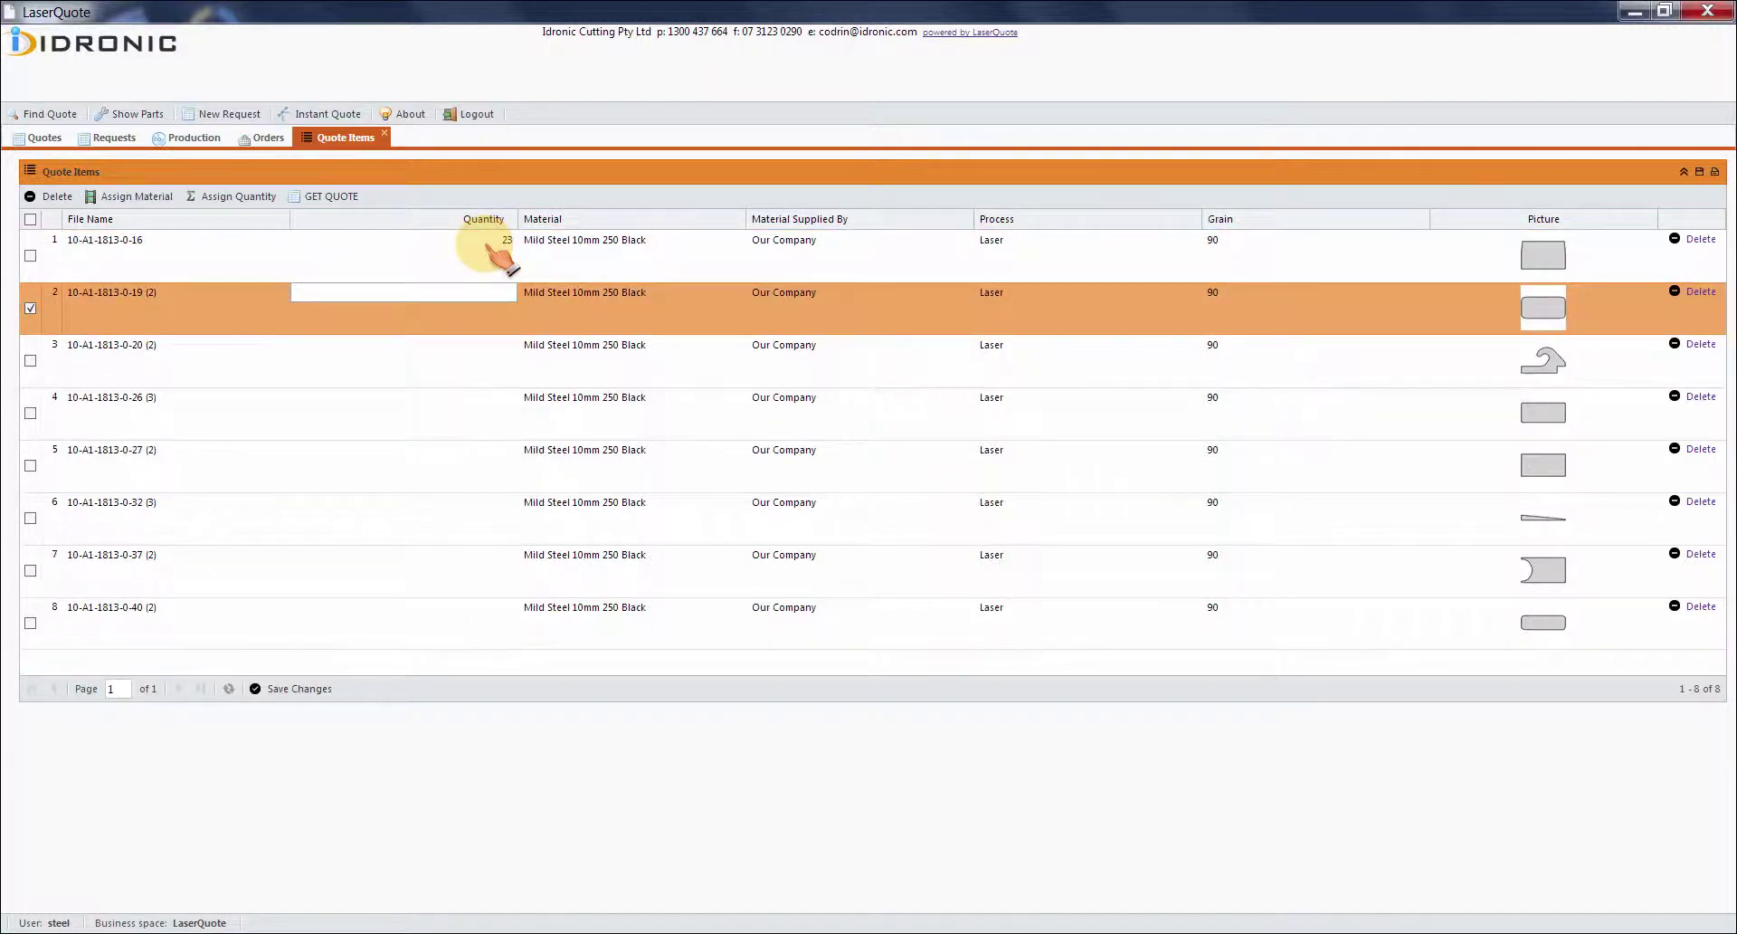
text(23)
key(Tab)
key(Tab)
key(Tab)
key(Tab)
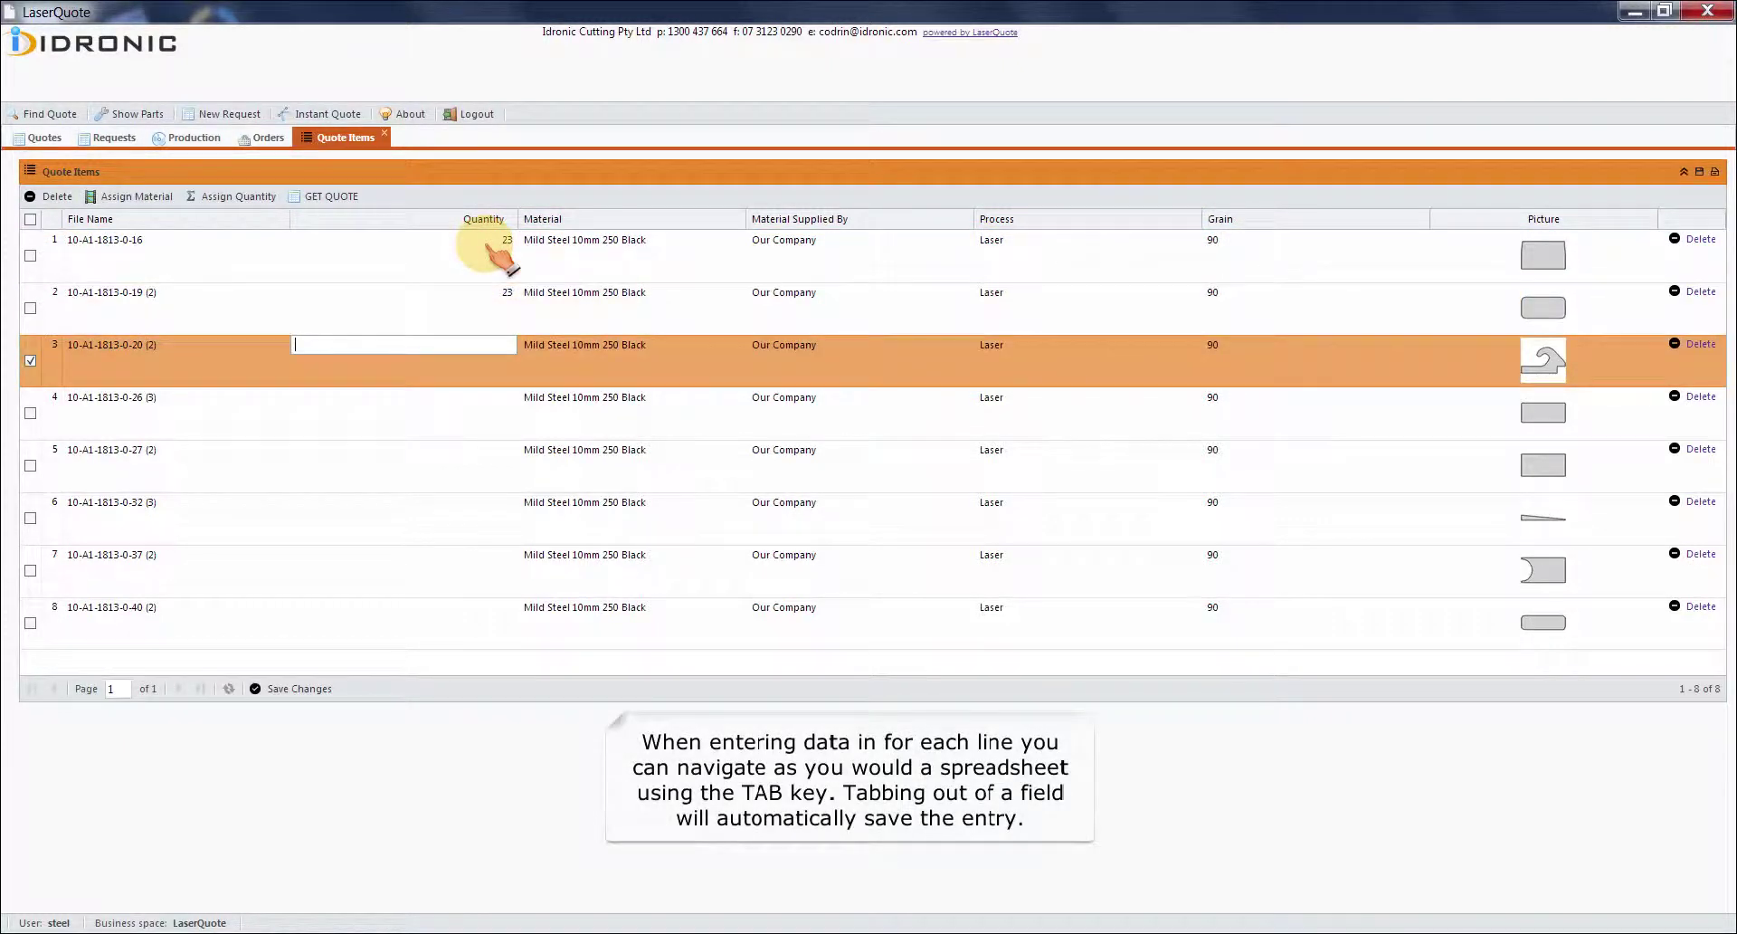
text(2)
text(3)
key(Tab)
- Enter quantities 55, 55, 23, 34 and 55 for rows 4 through 8
key(Tab)
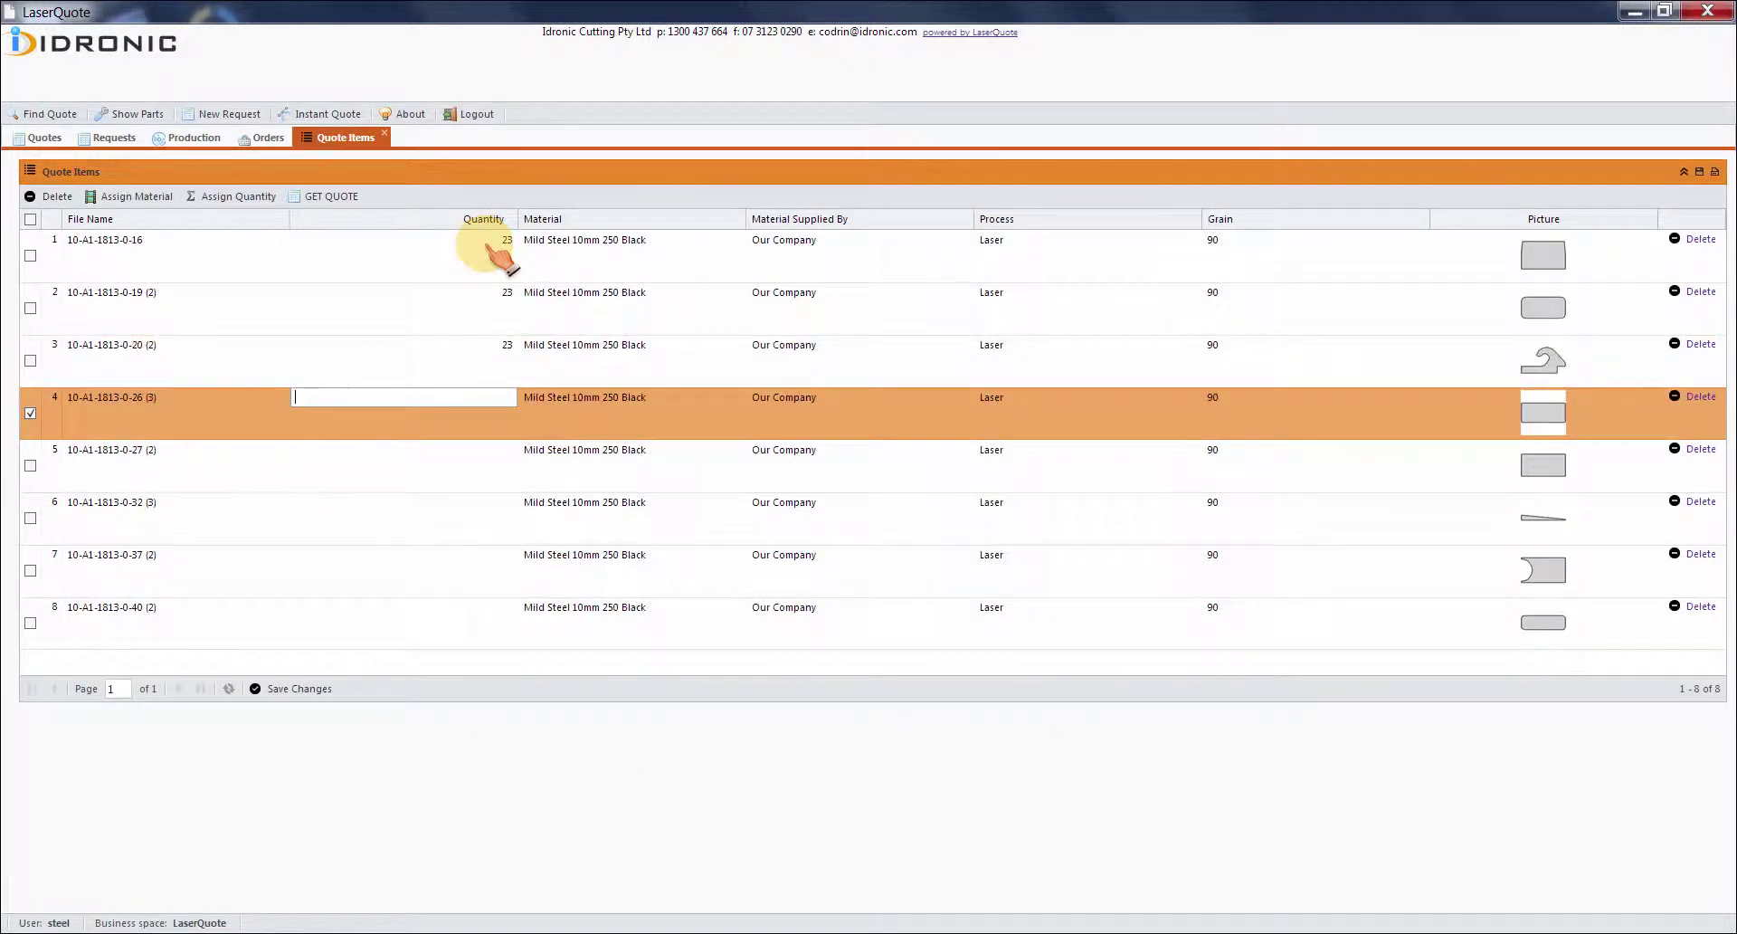
text(55)
key(Tab)
key(Tab)
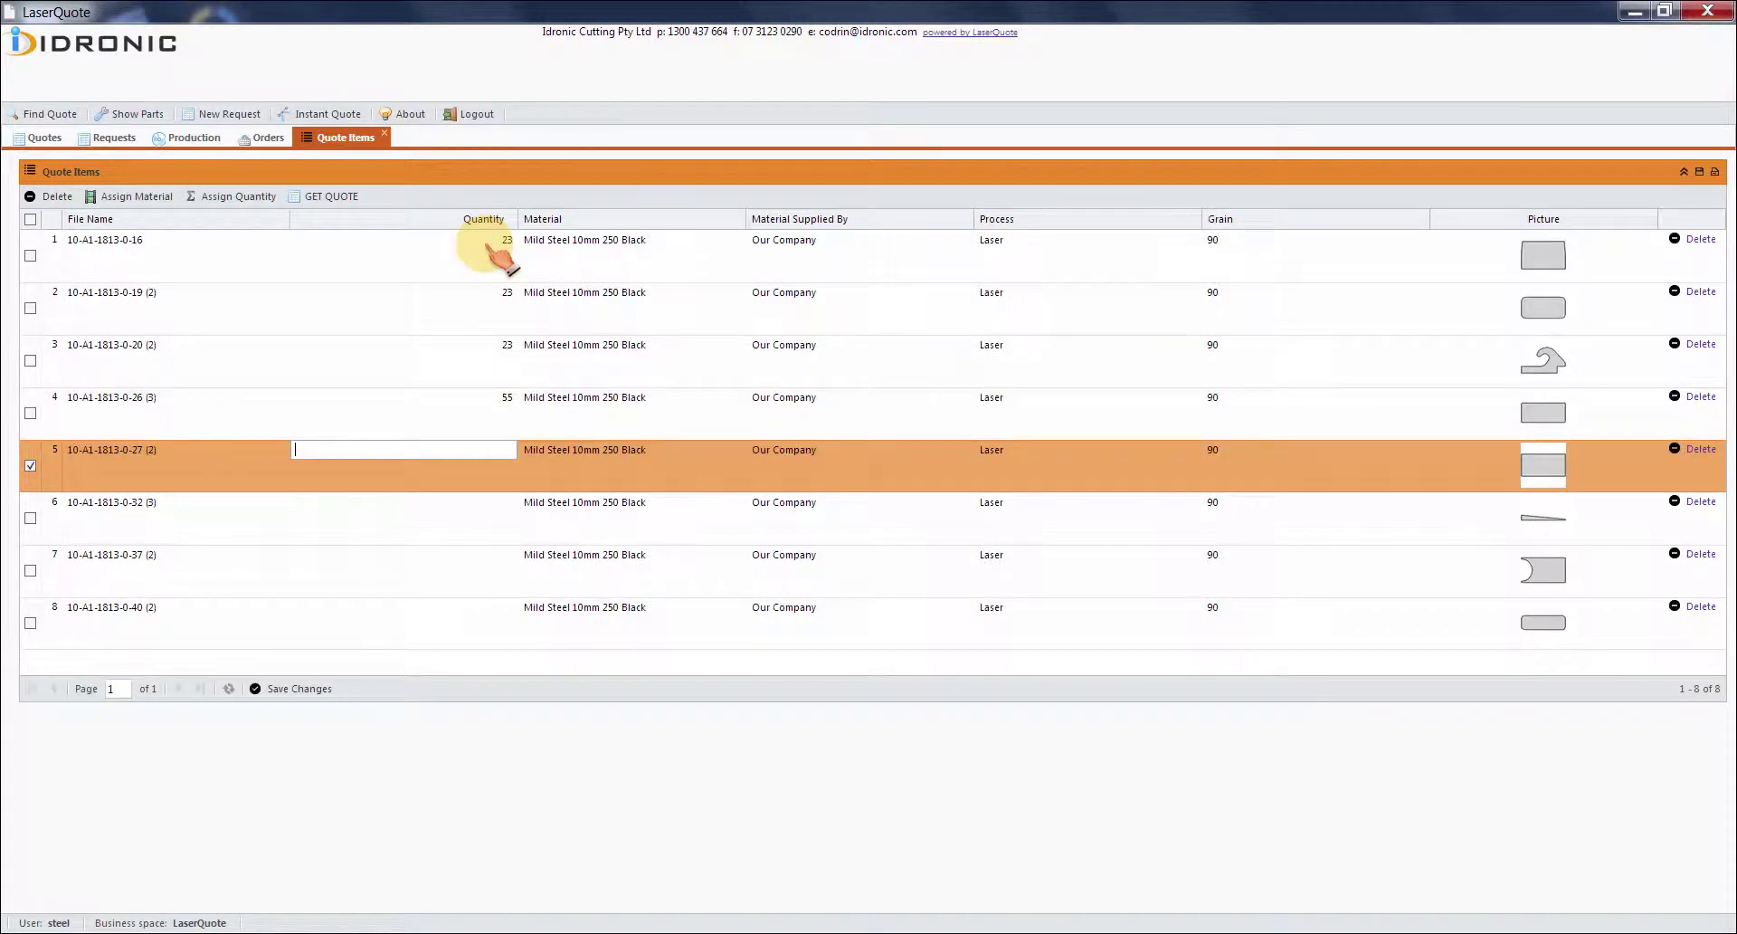
text(55)
key(Tab)
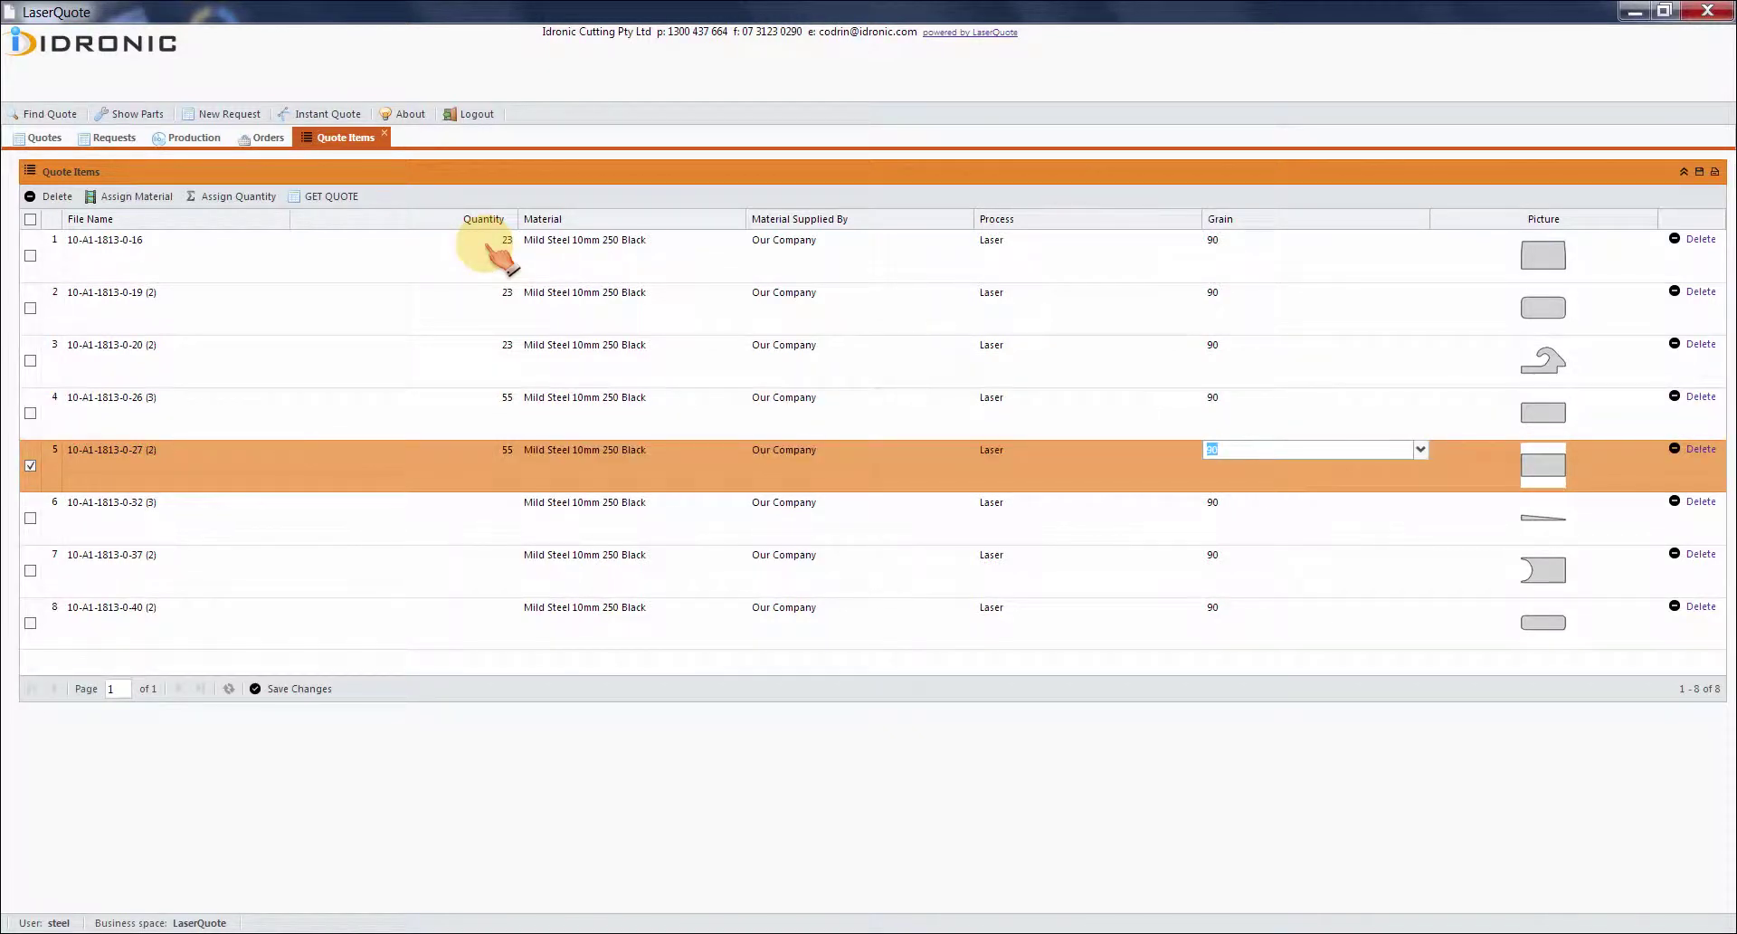
key(Tab)
text(23)
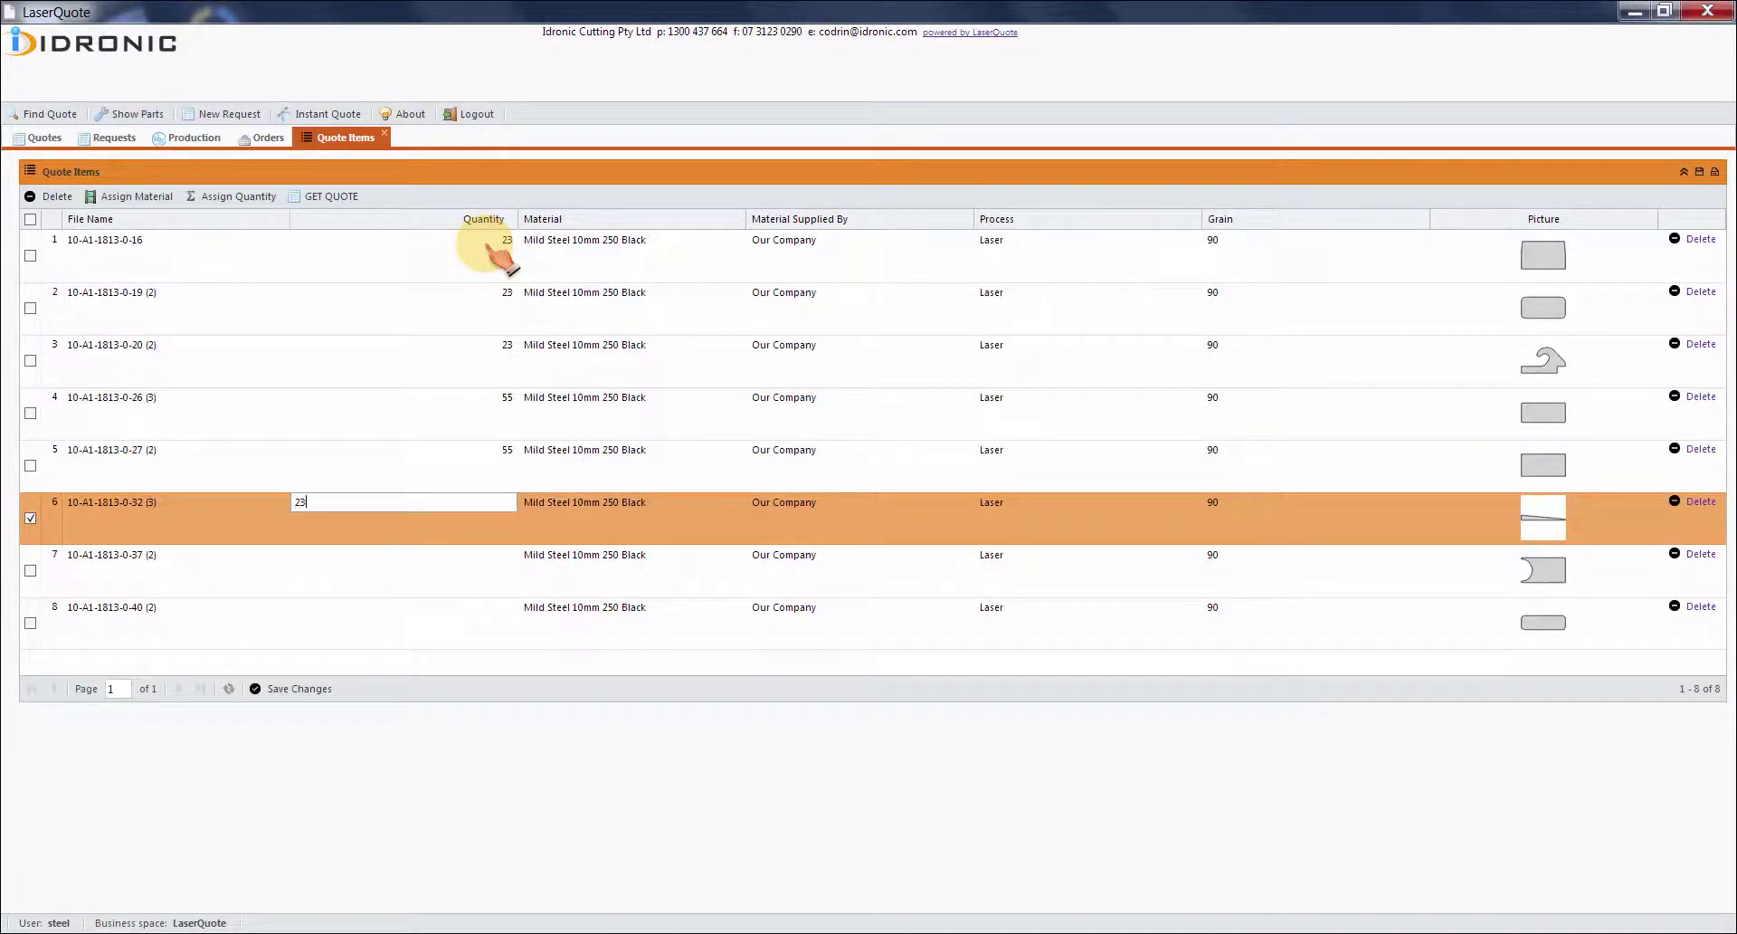
key(Tab)
key(Tab)
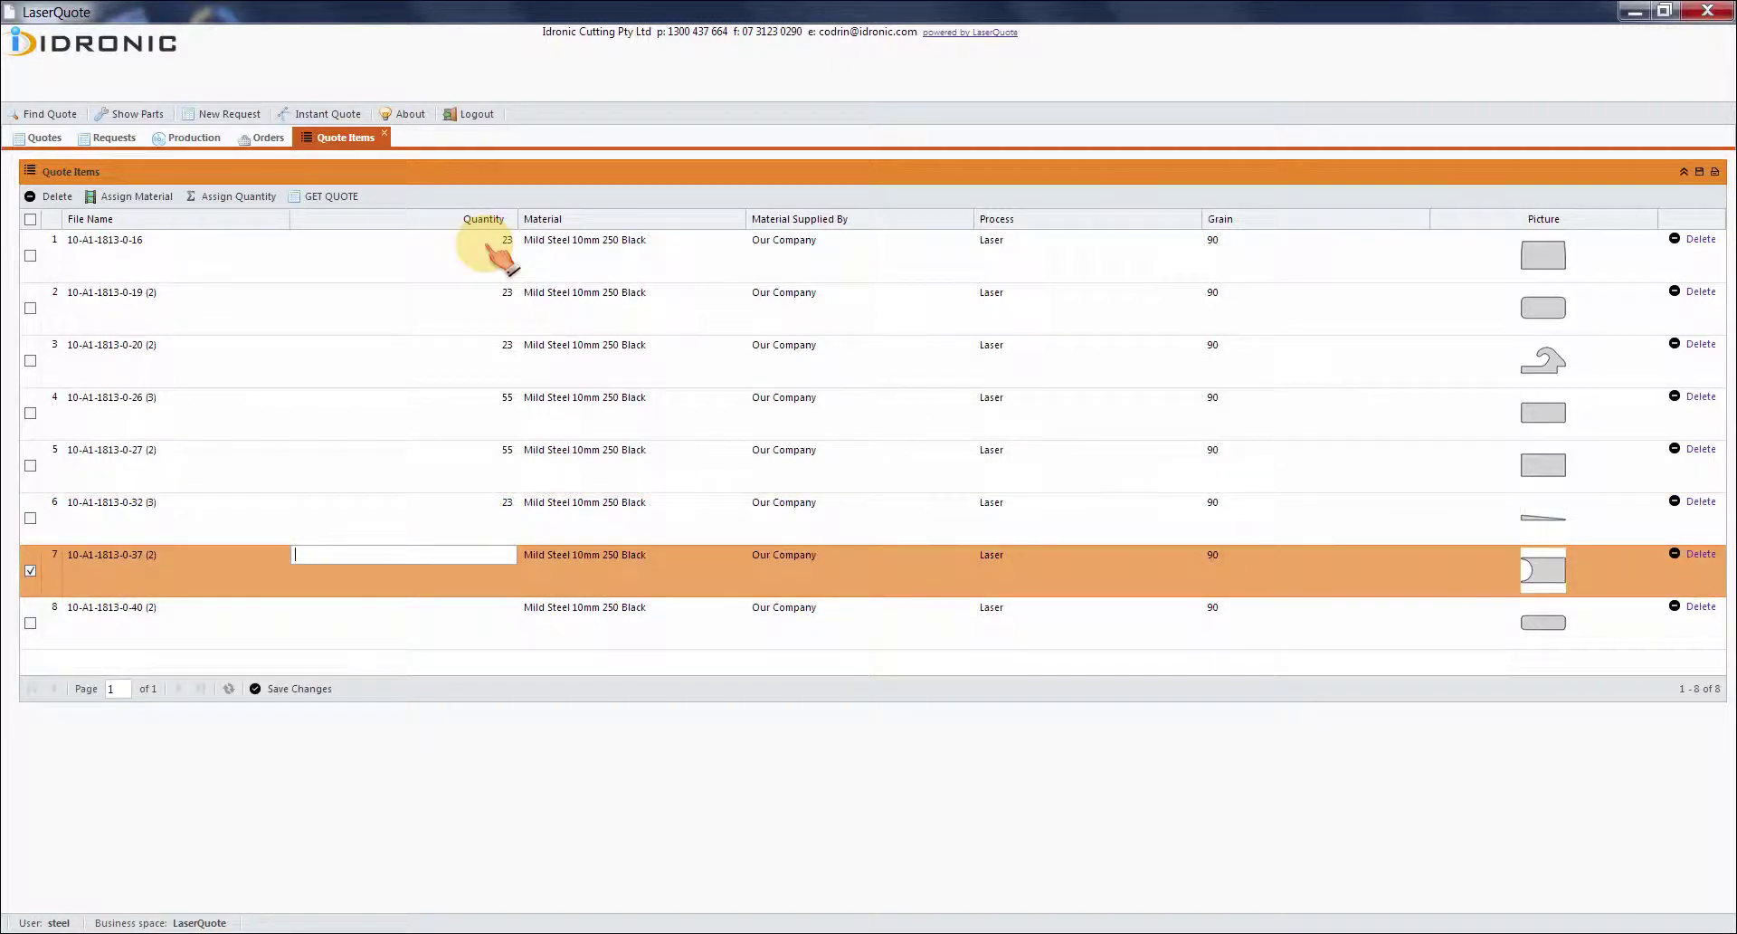
text(34)
key(Tab)
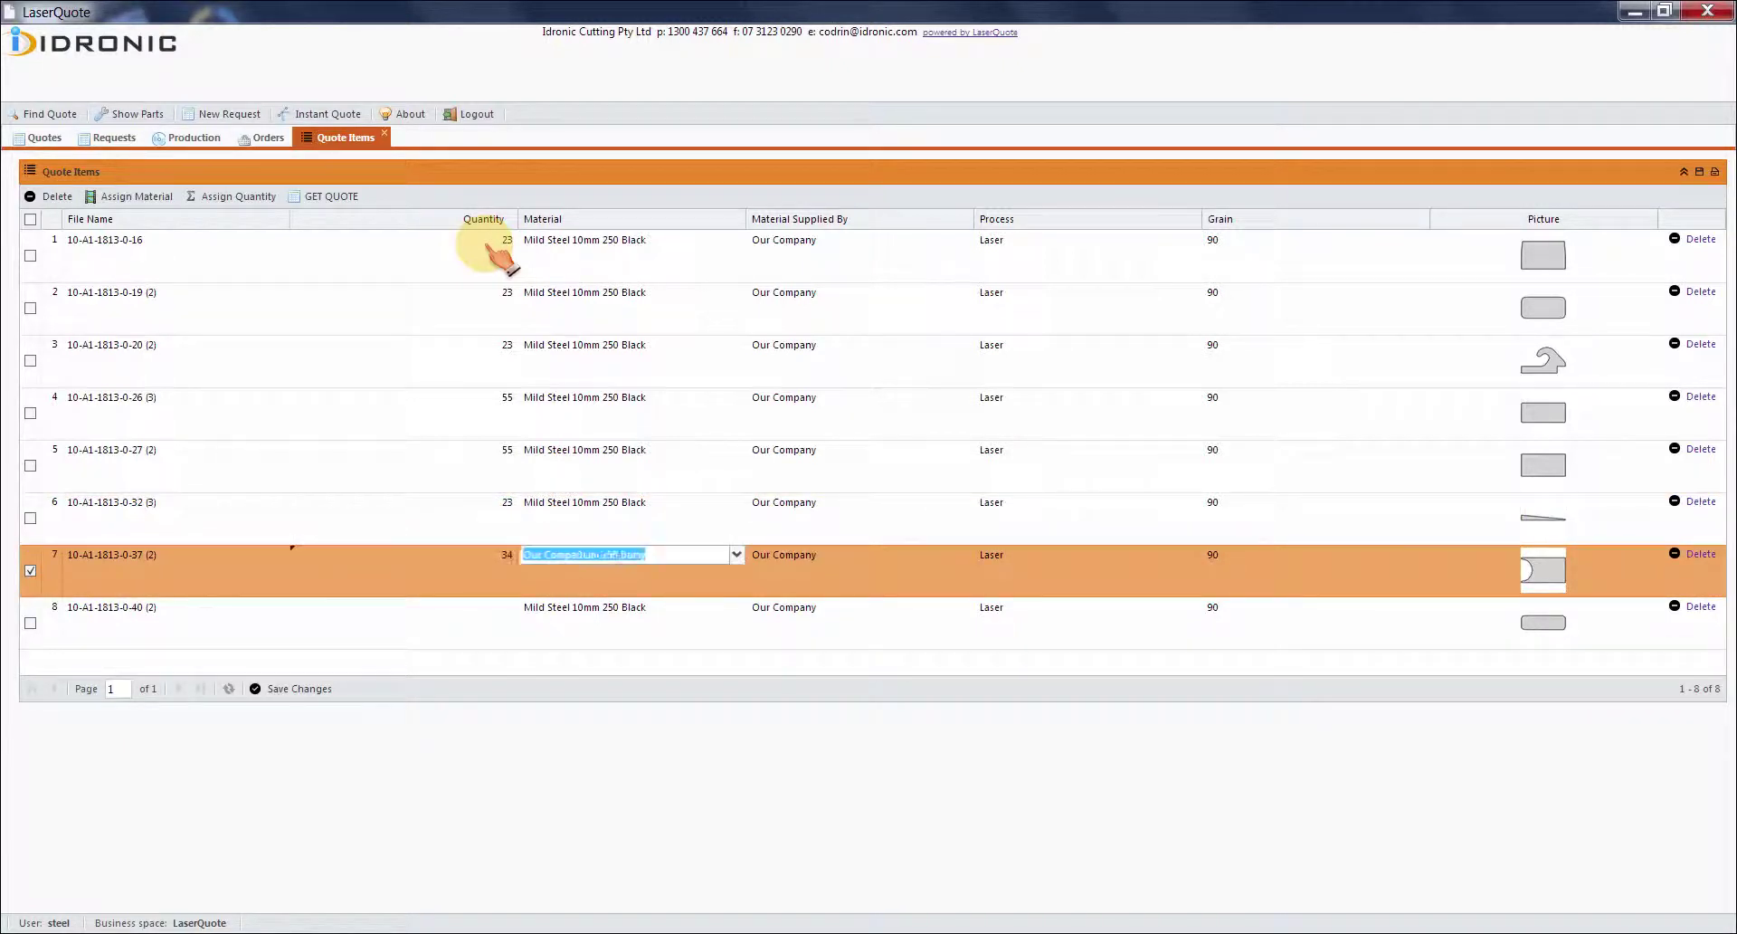
key(Tab)
key(Tab)
key(Tab)
text(55)
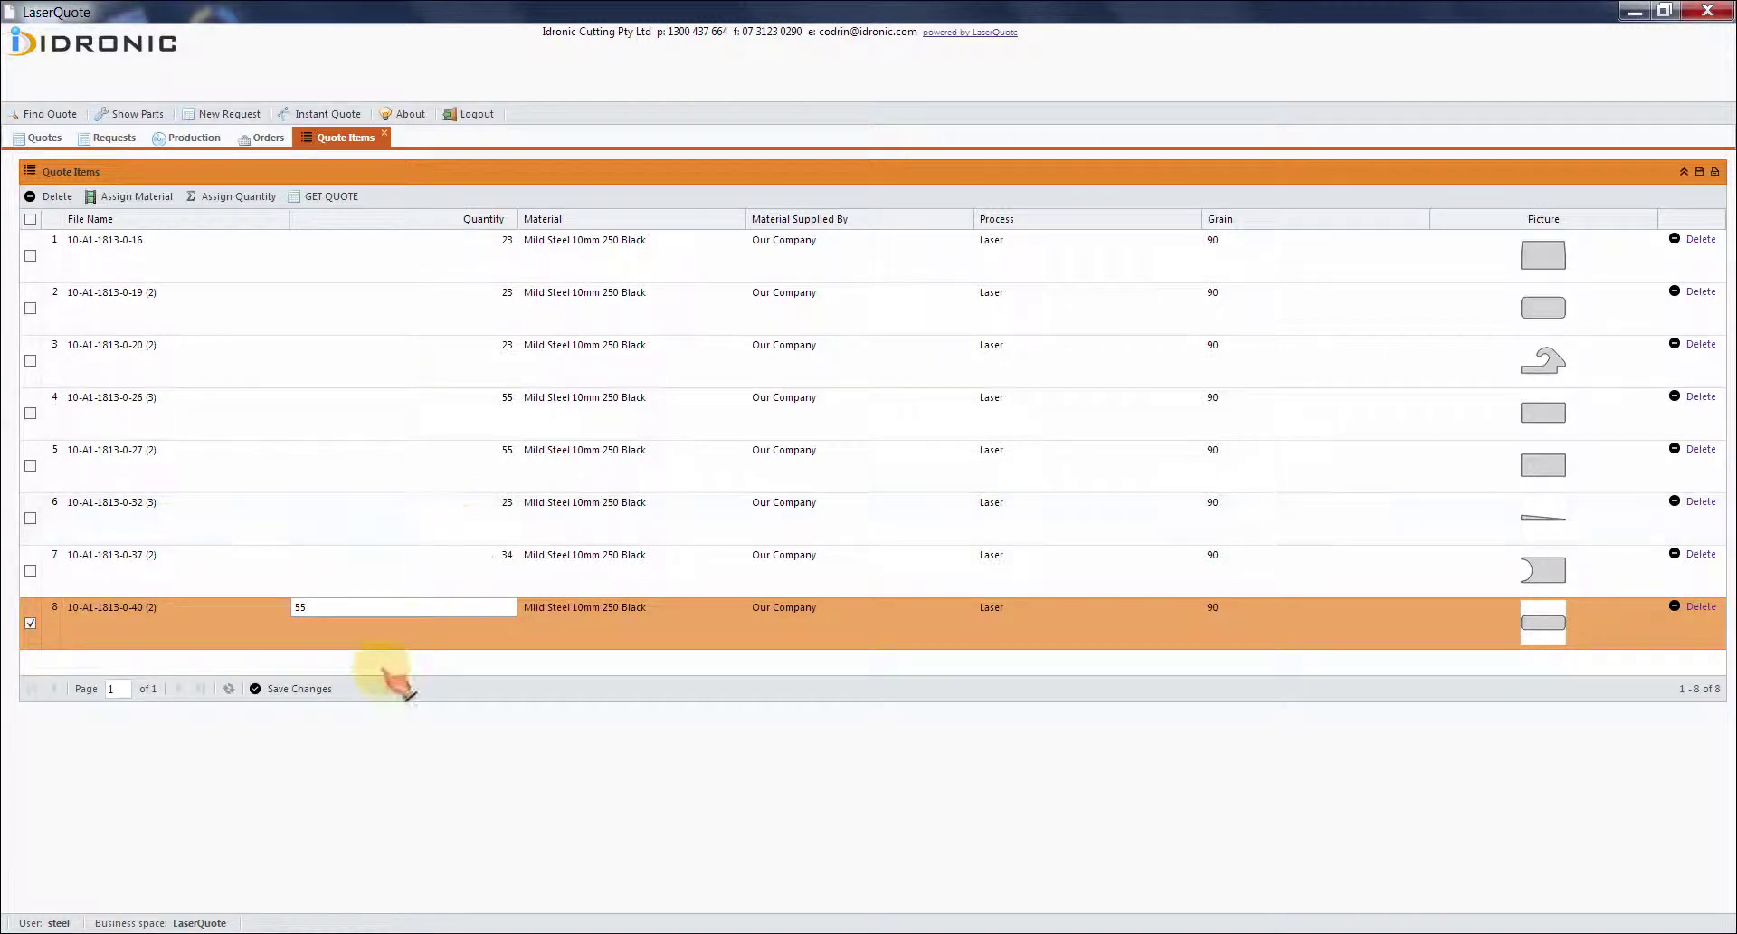
- Save the quantity changes, submit the quote request, acknowledge the confirmation, and log out
click(318, 689)
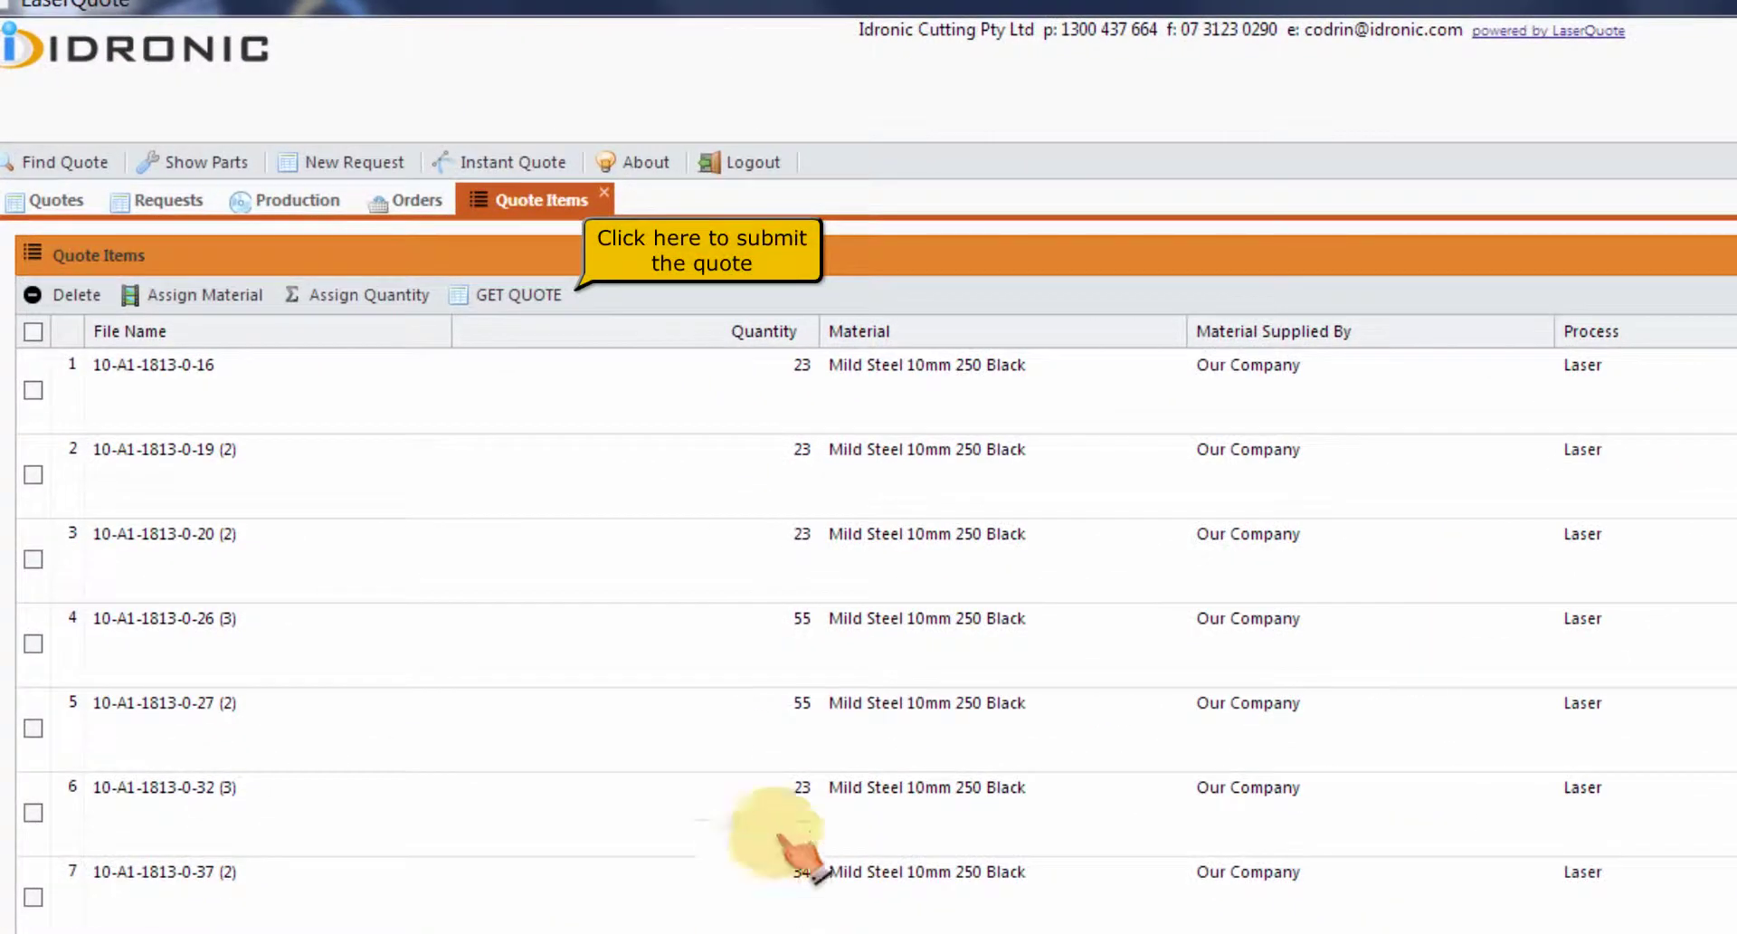
click(527, 295)
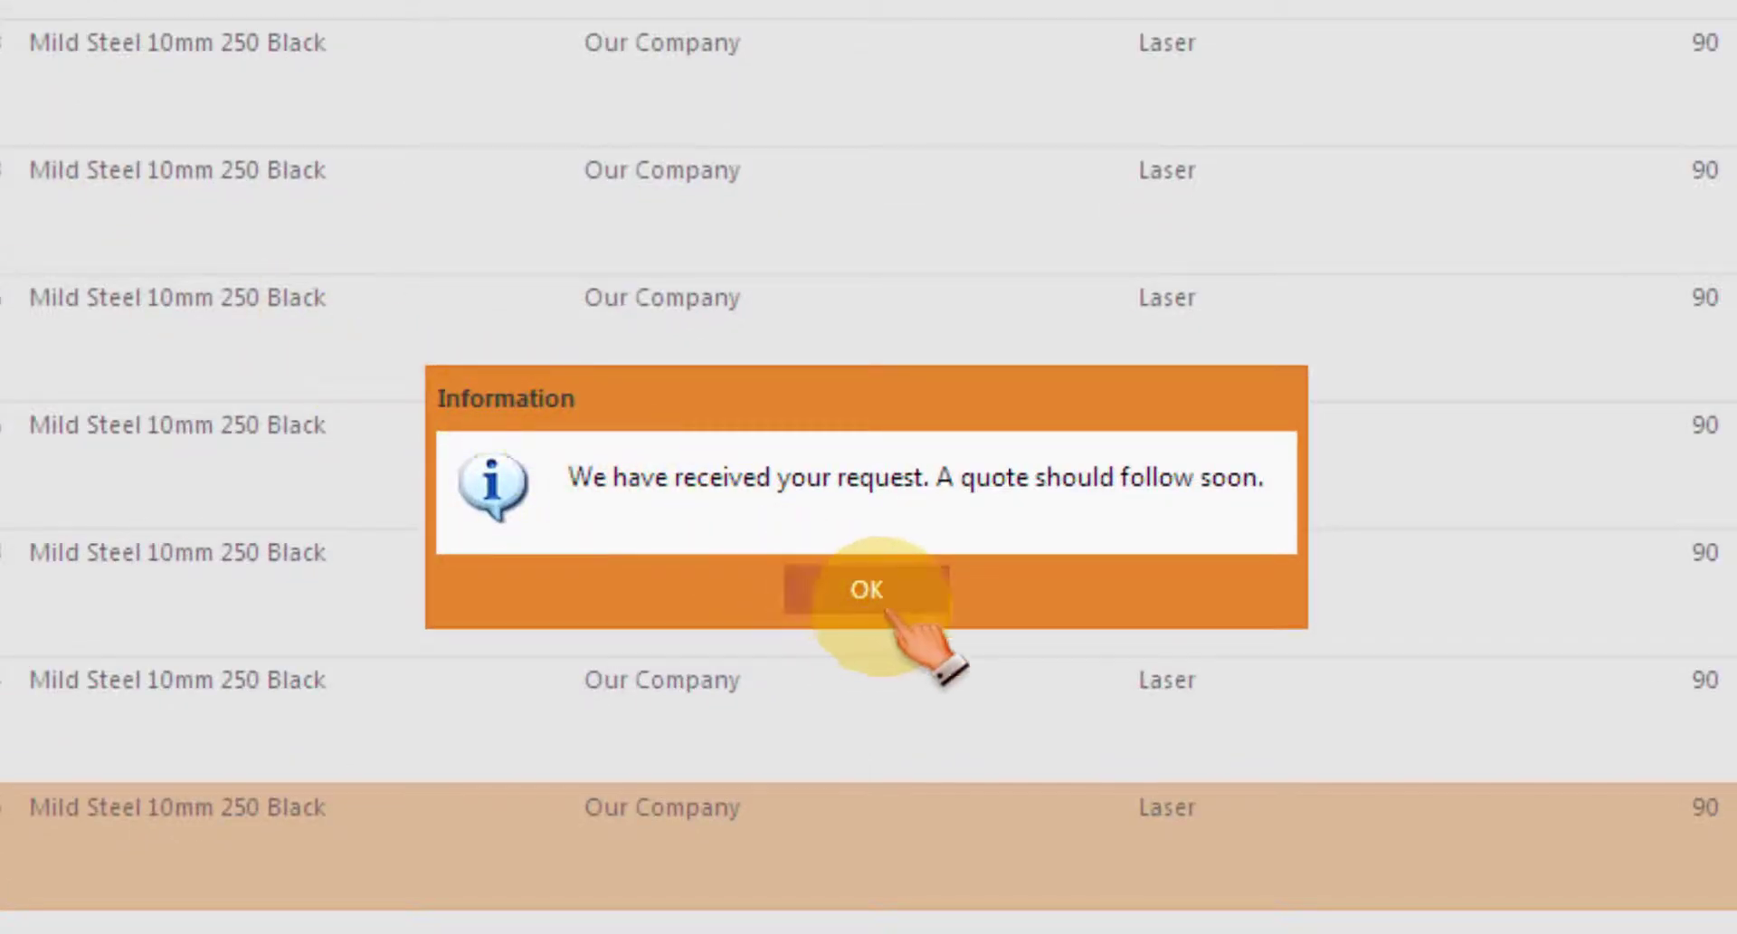
click(887, 608)
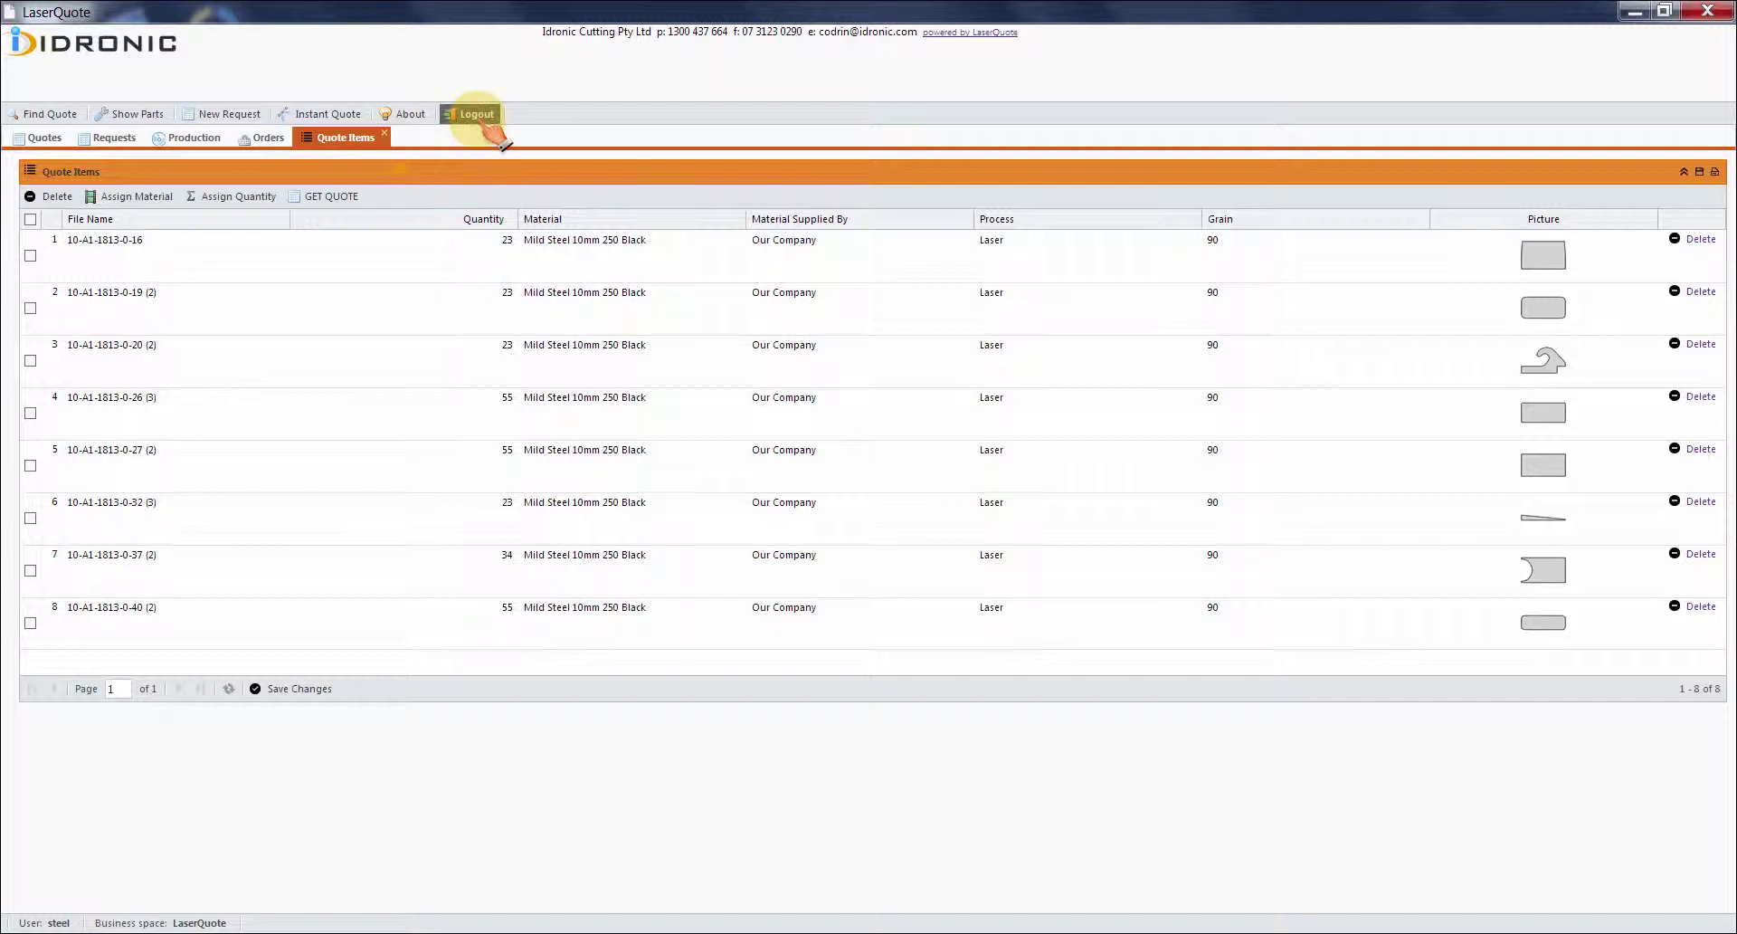
click(477, 114)
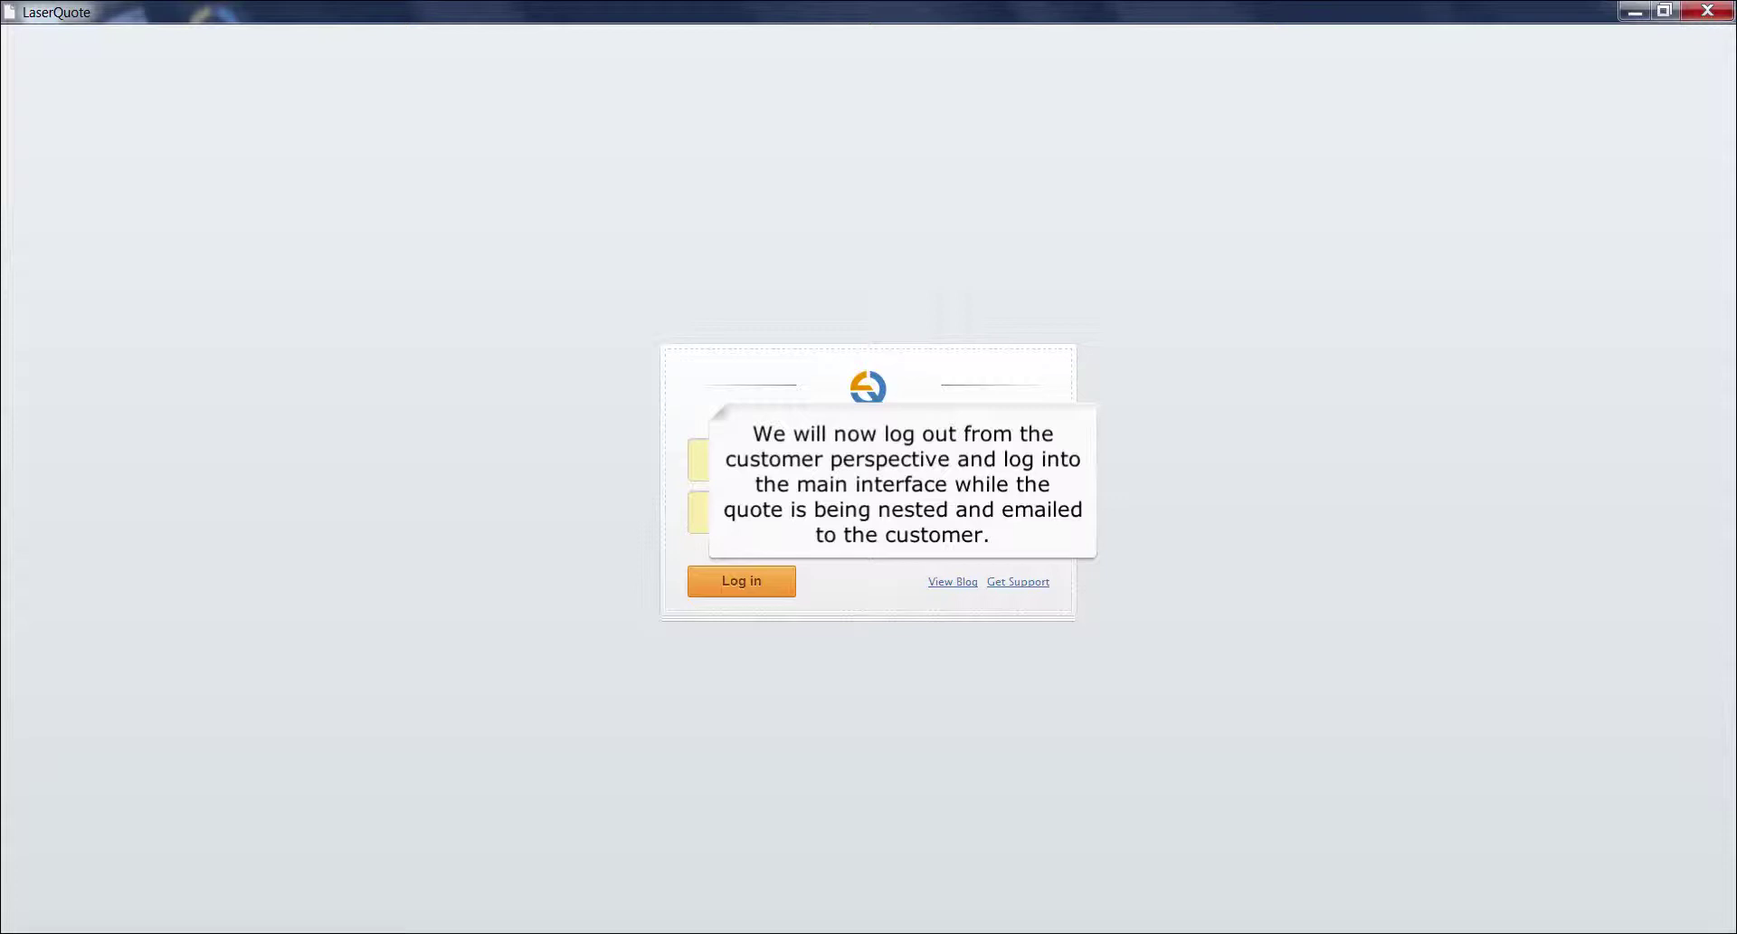
- Log in with the saved administrator credentials and open Setup > System Settings
click(756, 458)
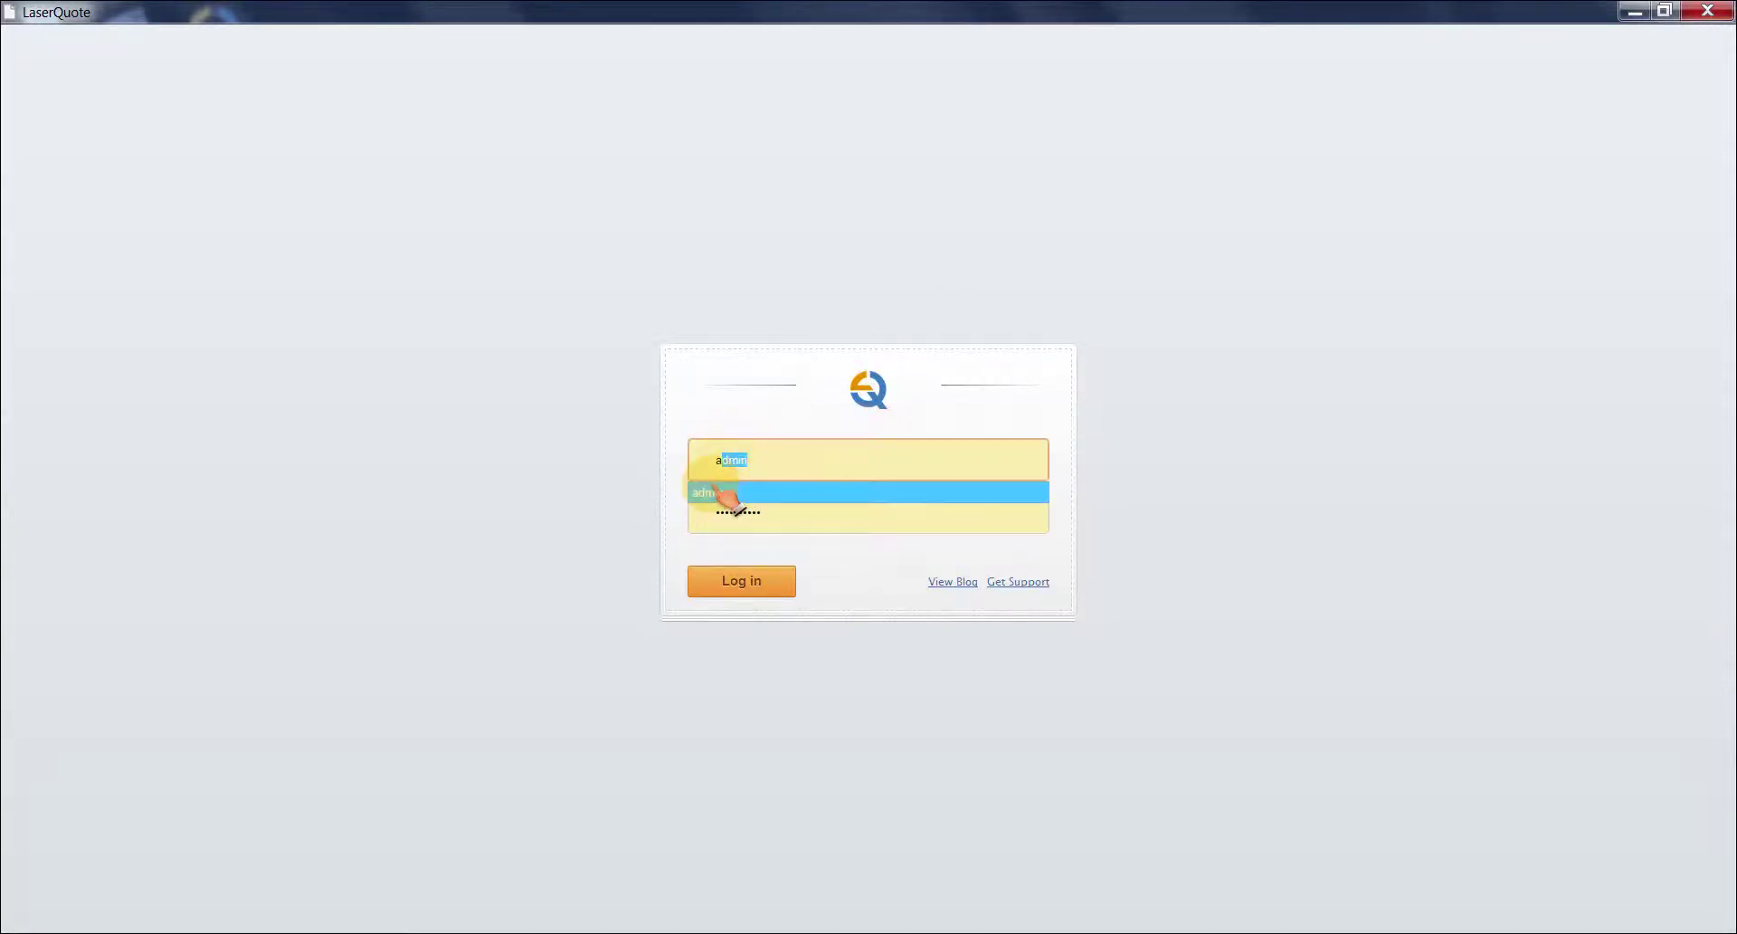
click(724, 488)
click(746, 586)
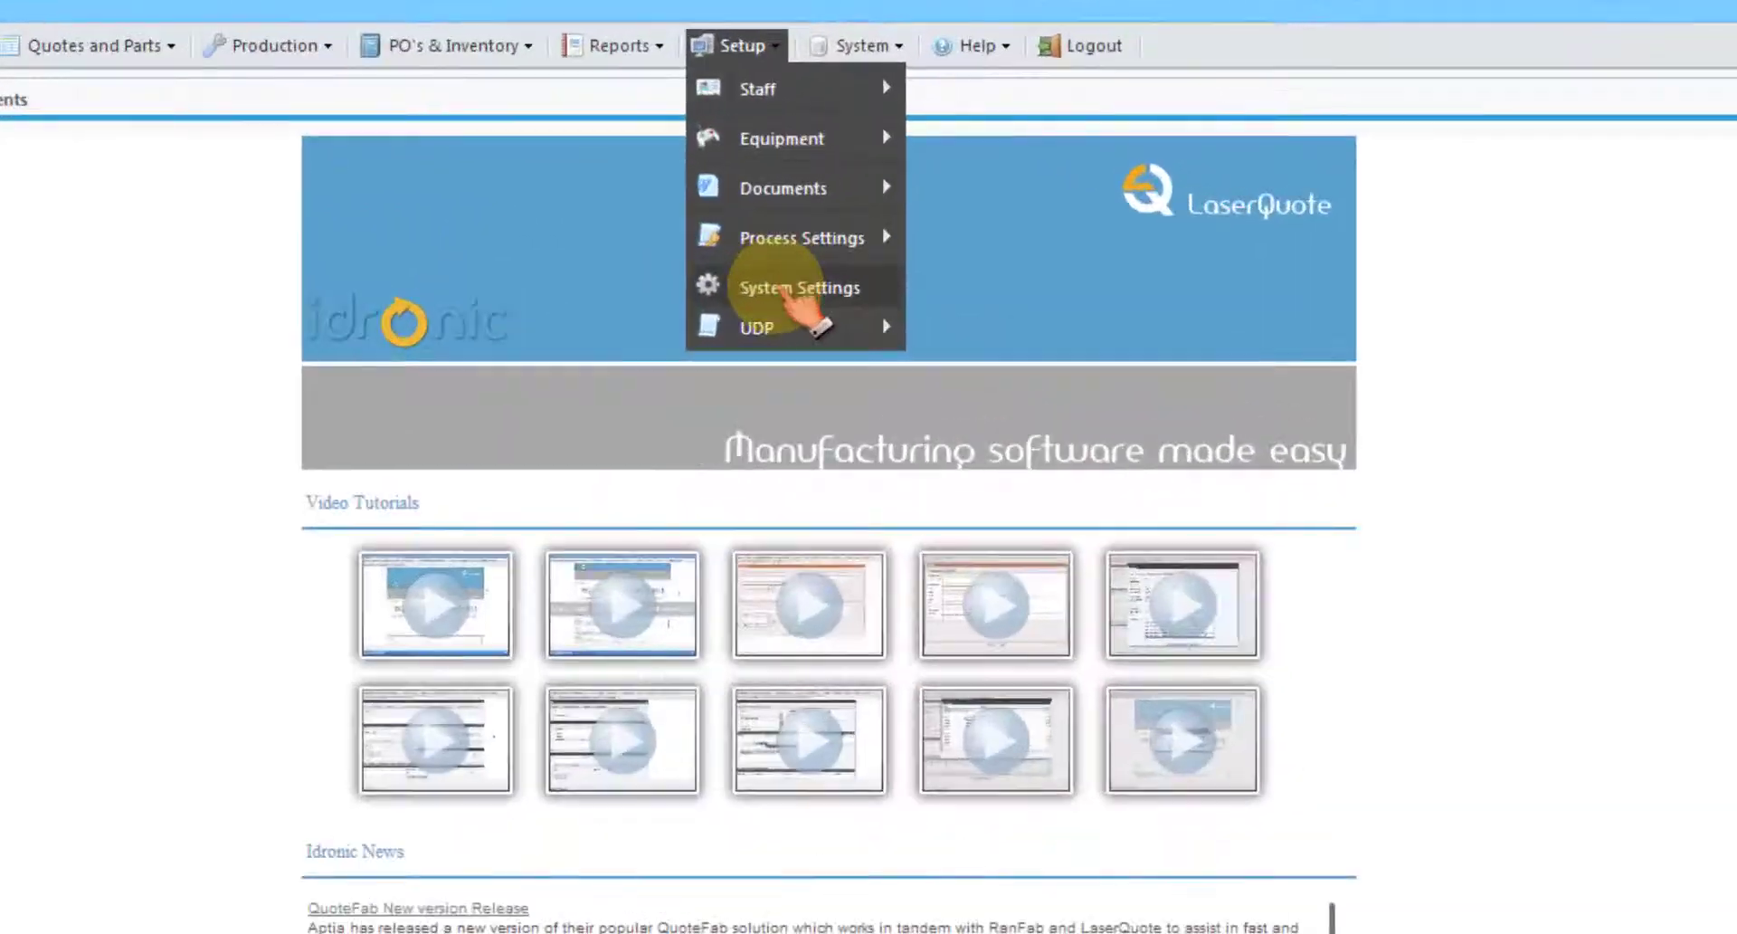
click(797, 290)
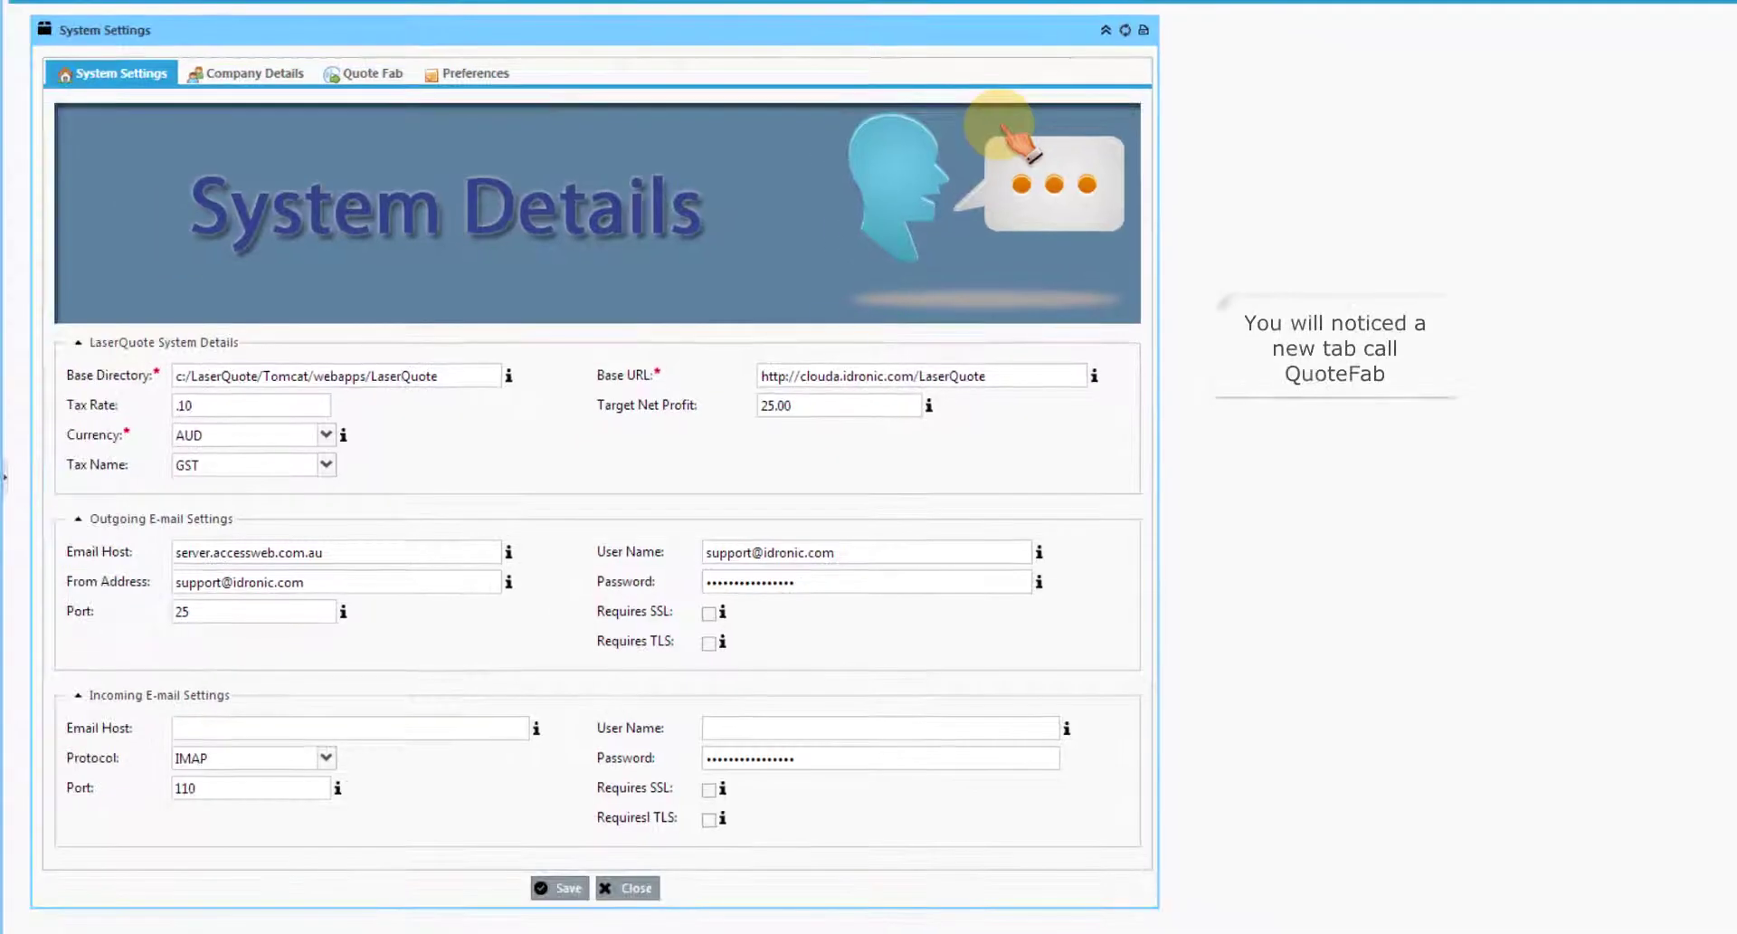
click(366, 72)
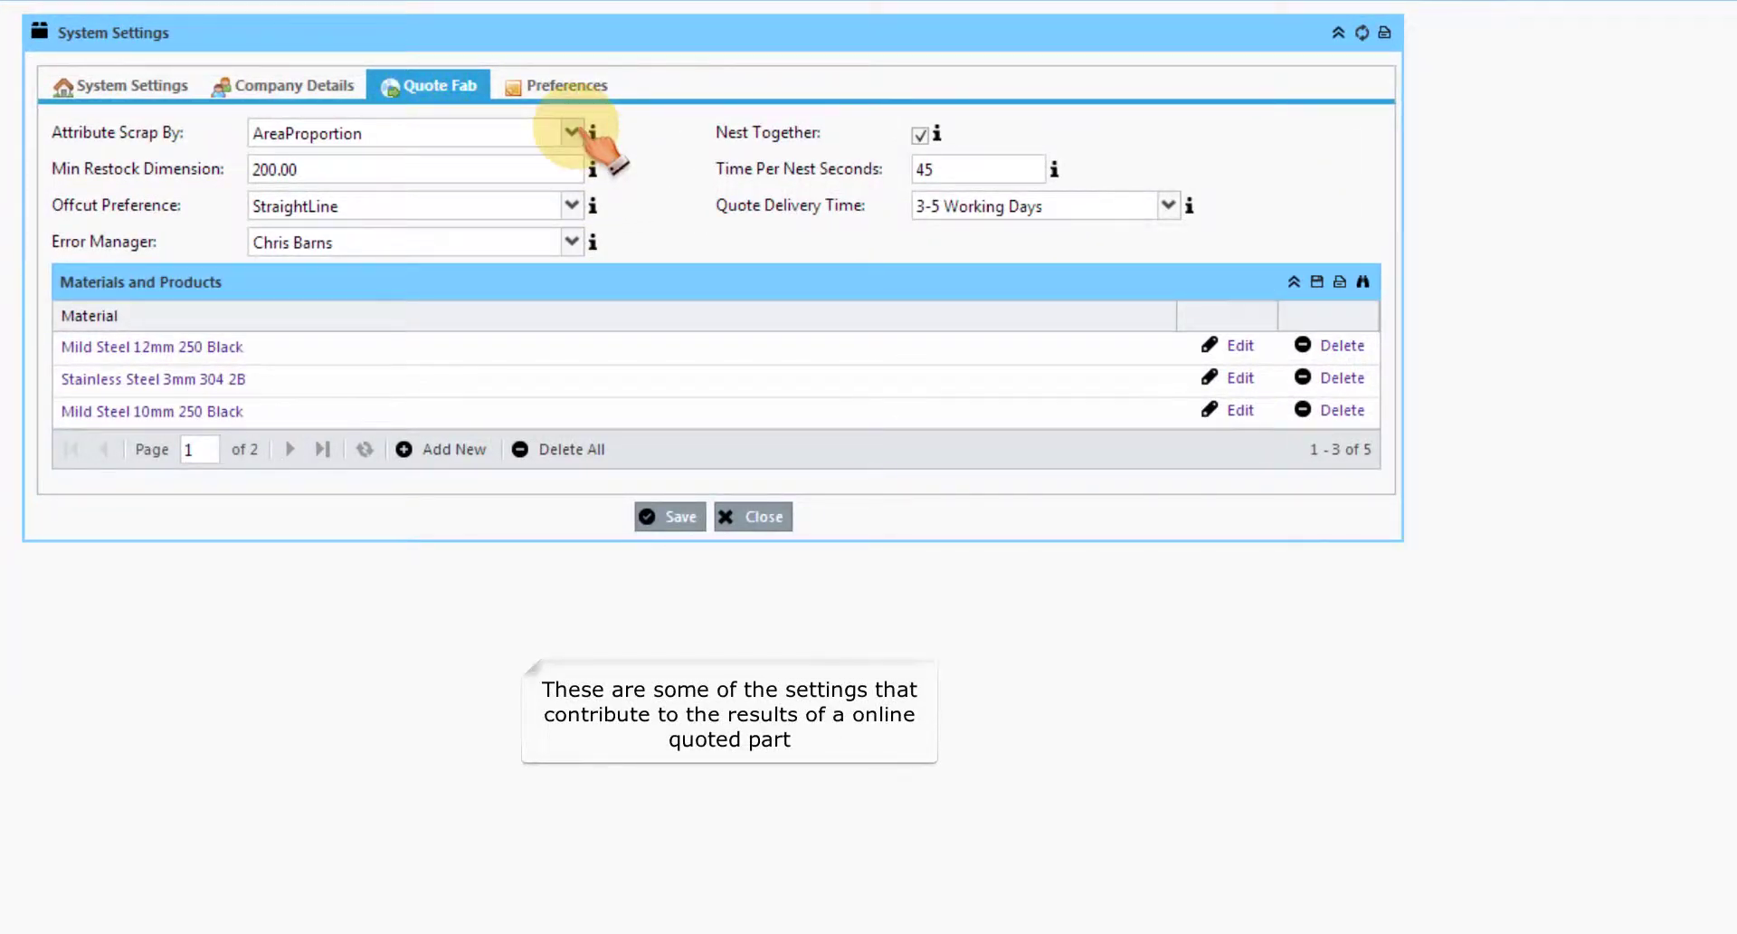
click(571, 132)
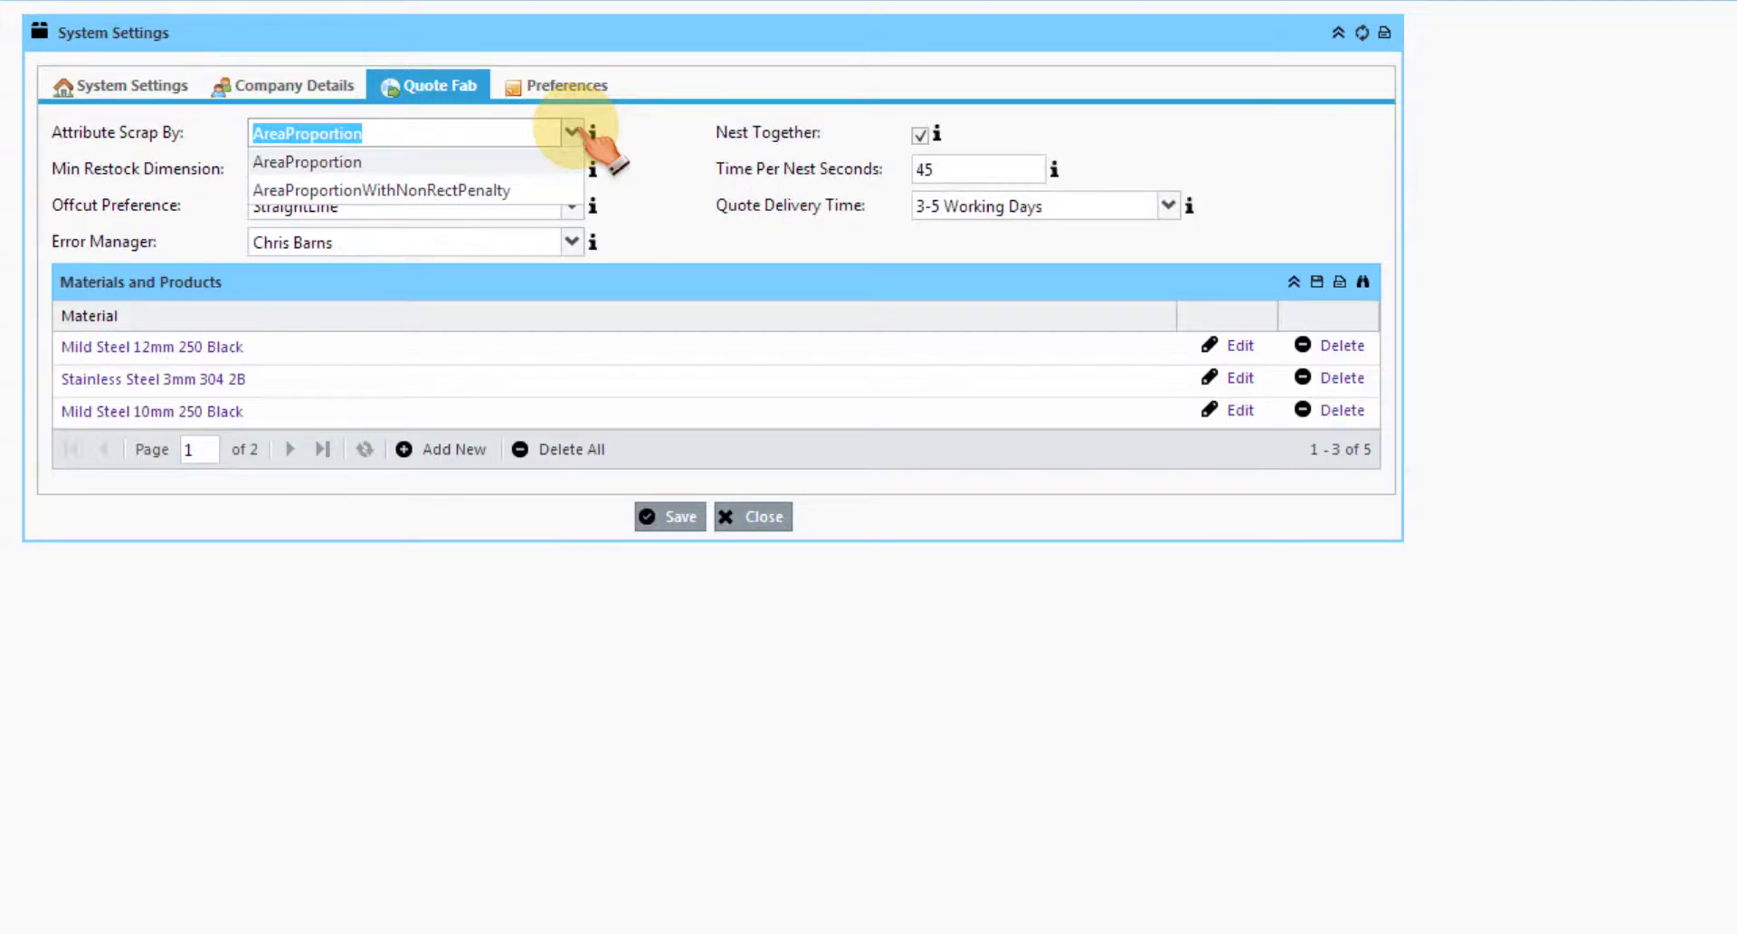
click(571, 132)
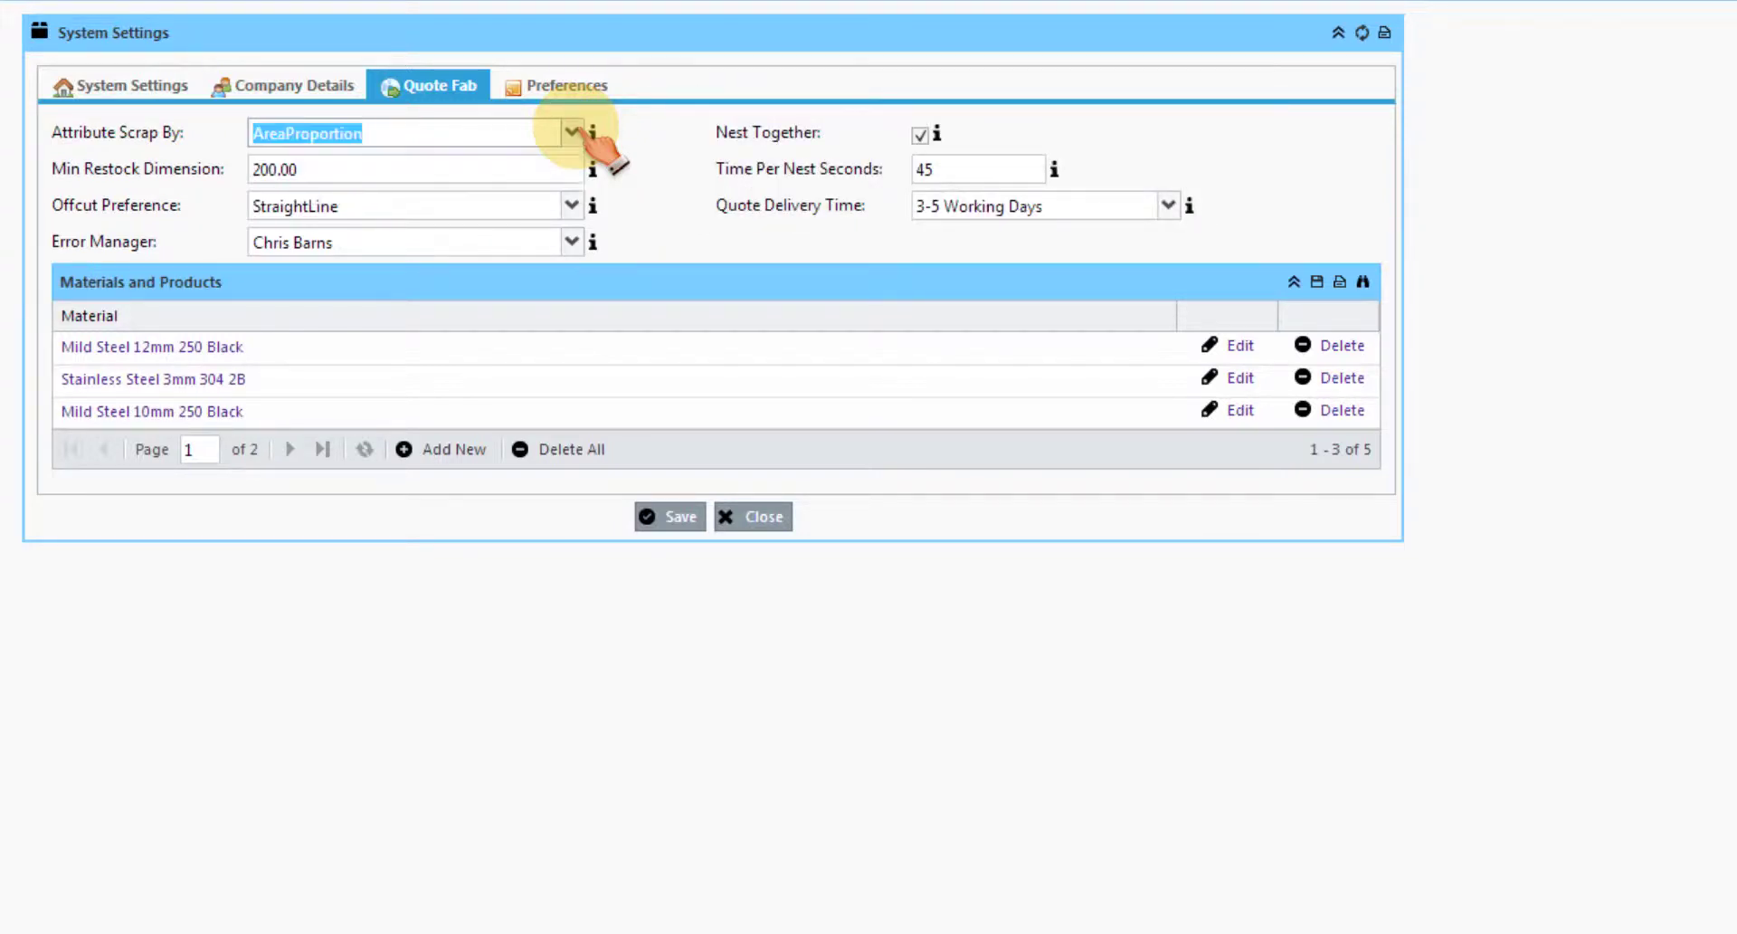
click(562, 176)
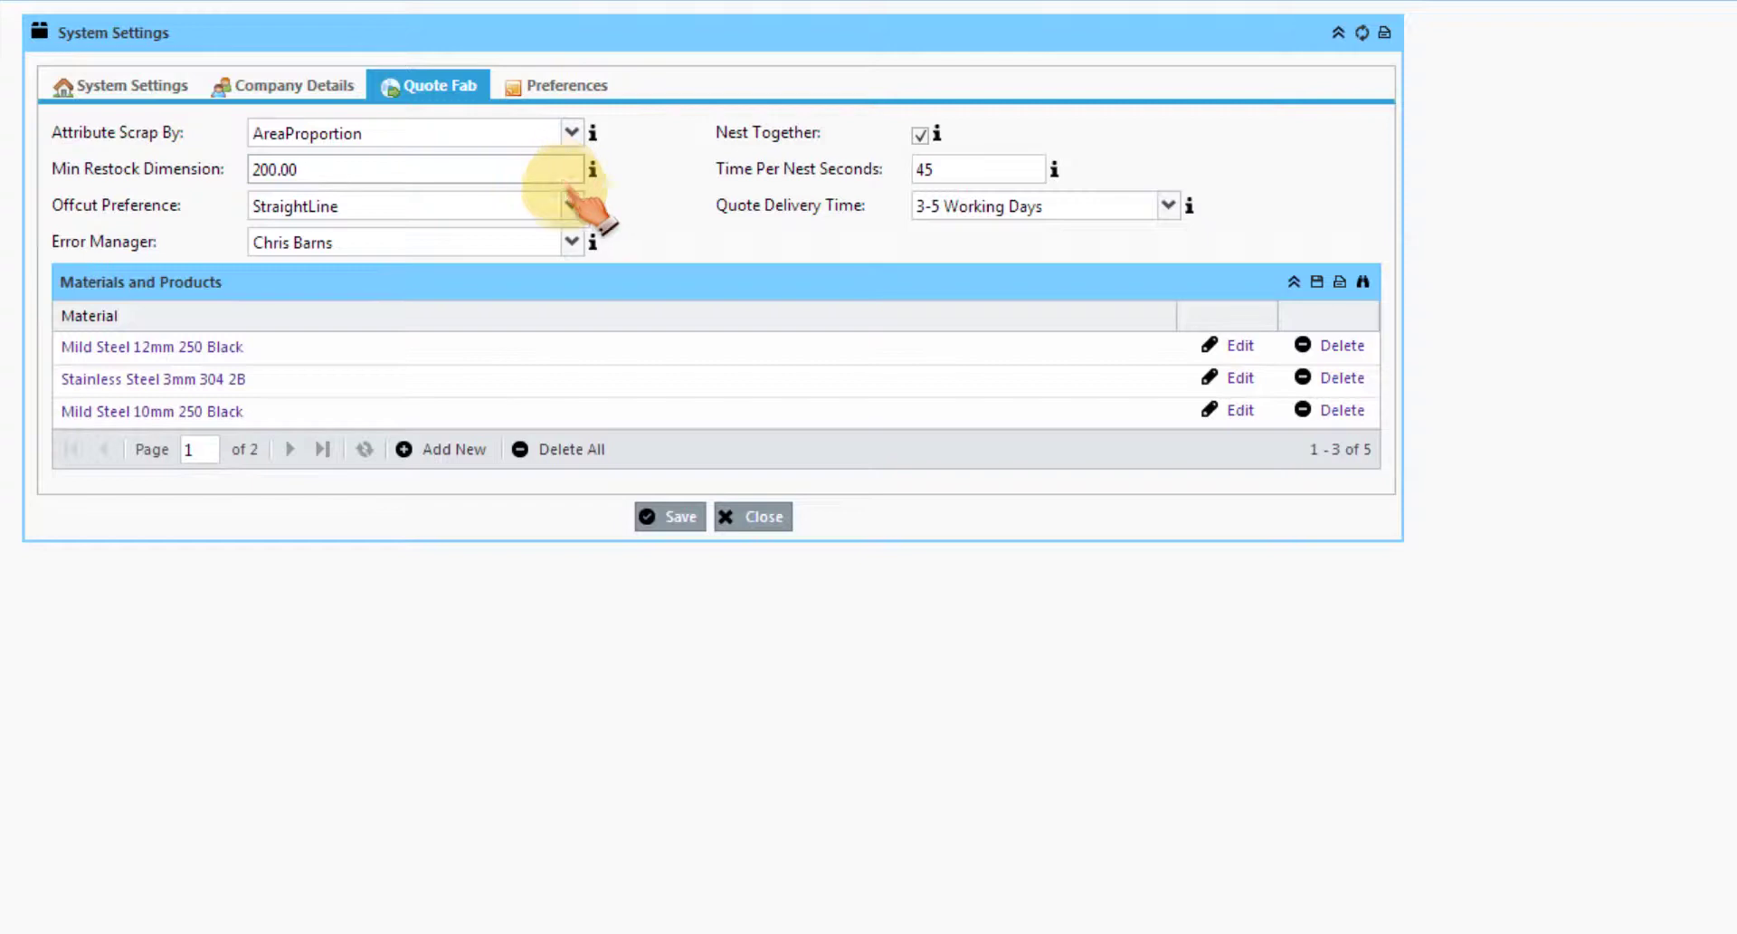
click(571, 203)
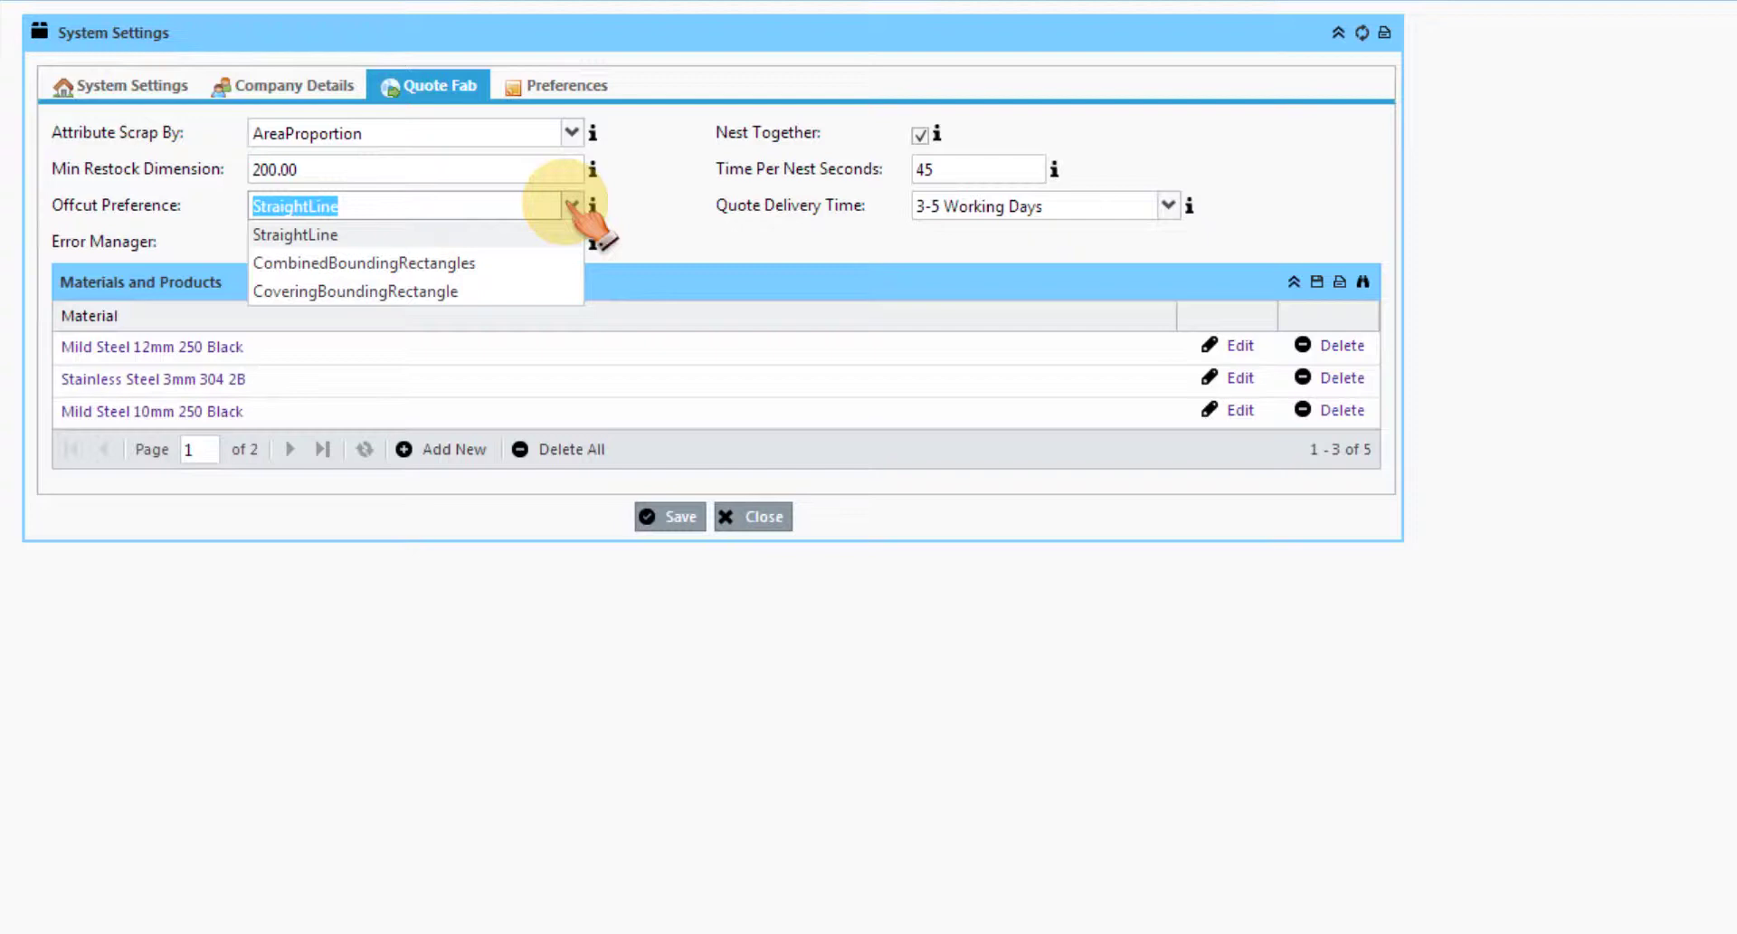
click(571, 203)
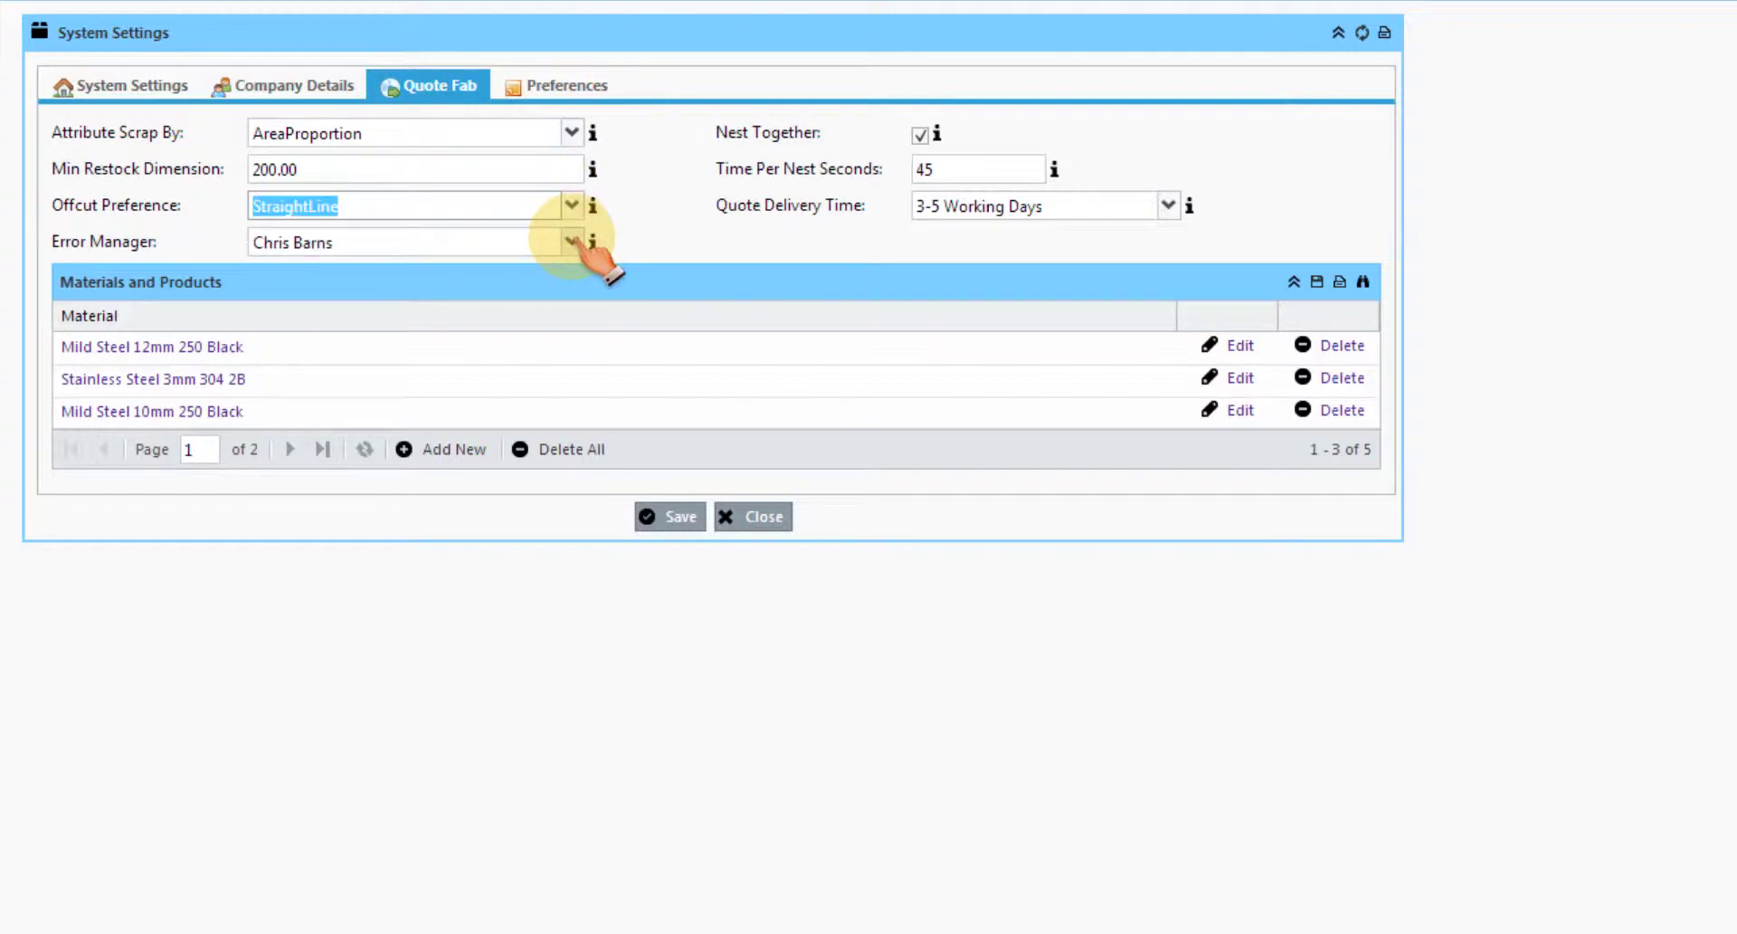
click(571, 241)
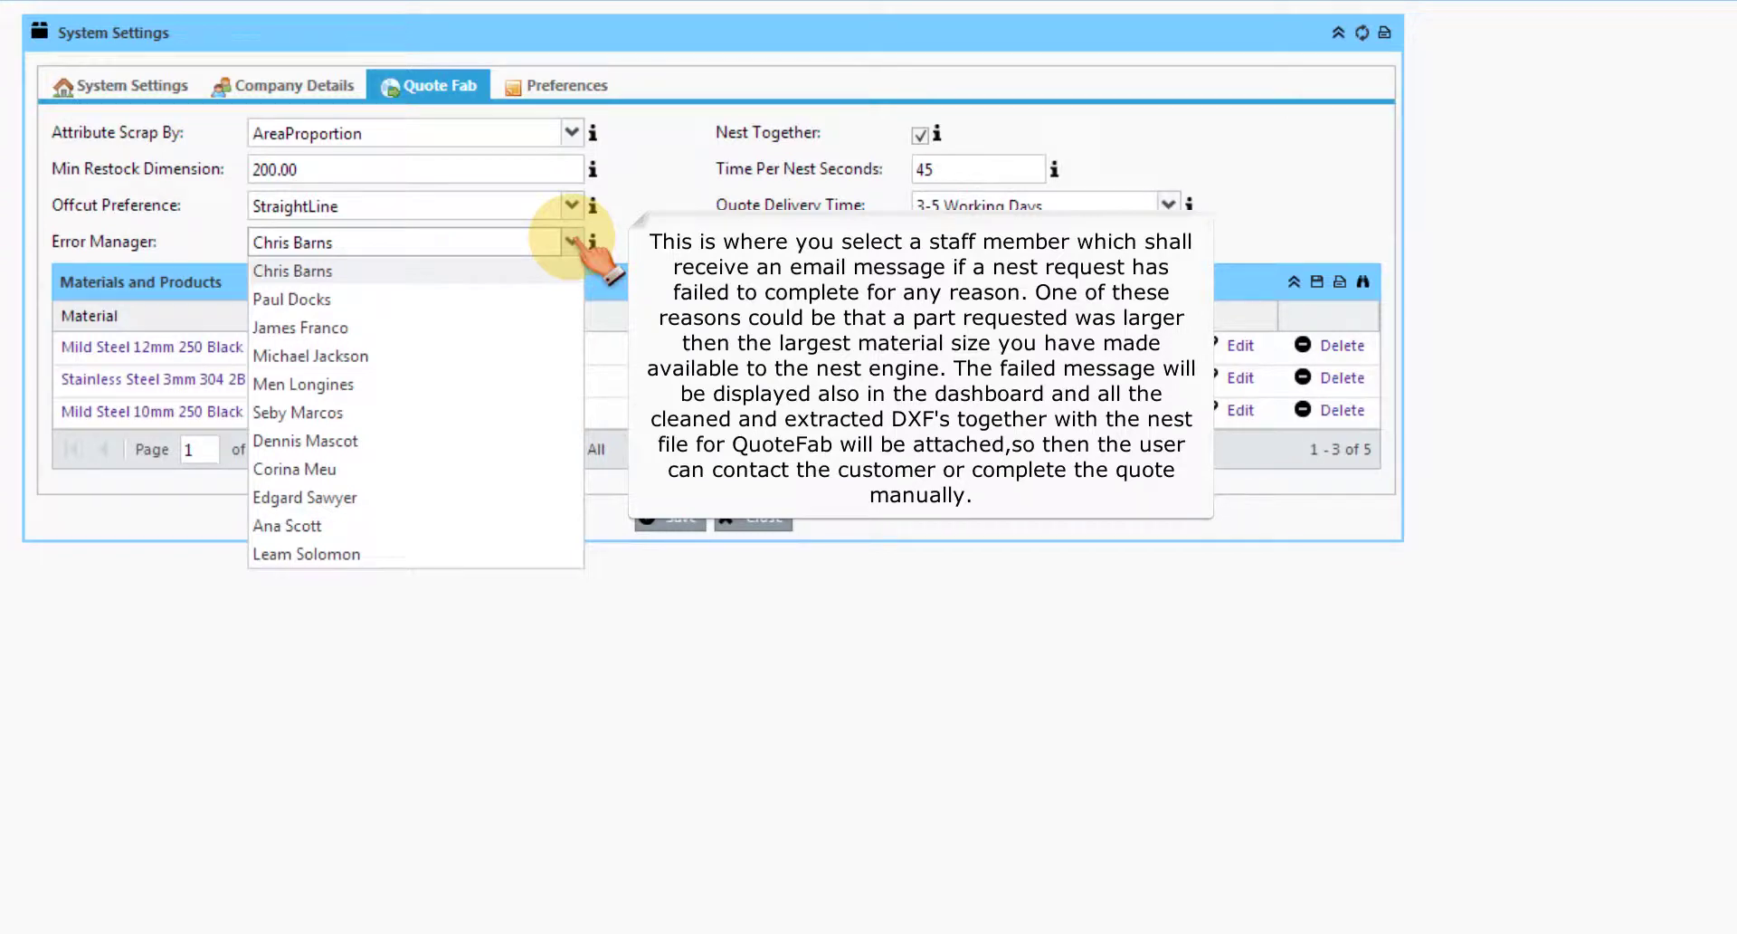
click(571, 242)
mouse_move(938, 134)
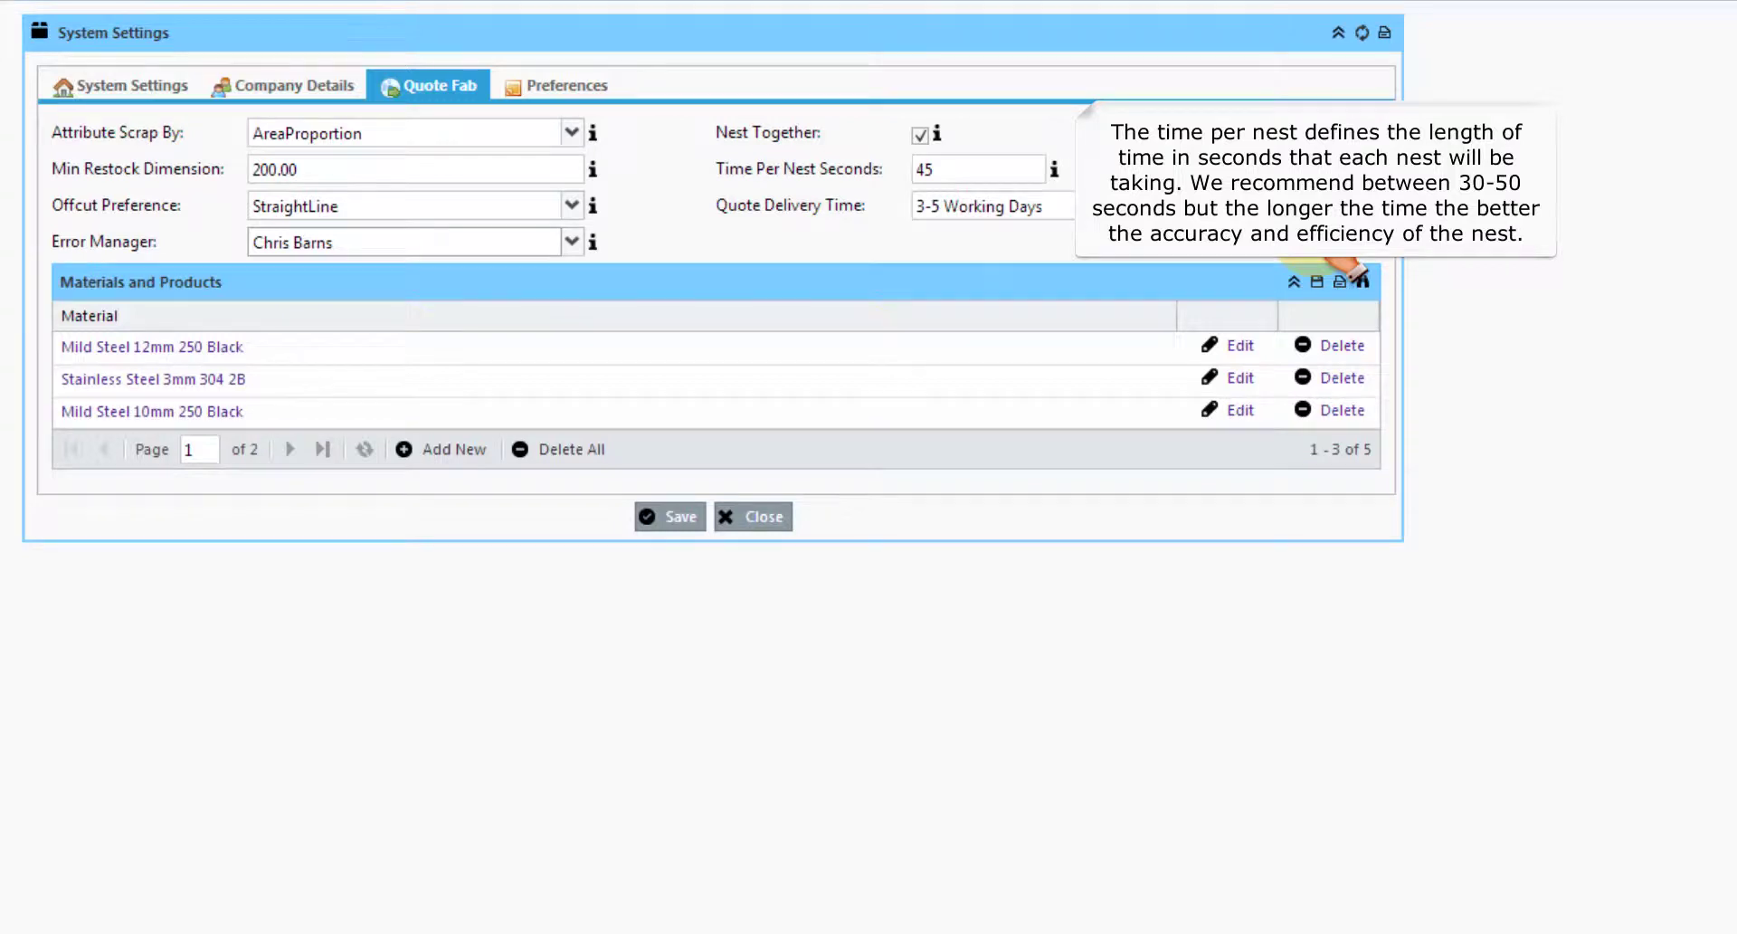
mouse_move(1055, 171)
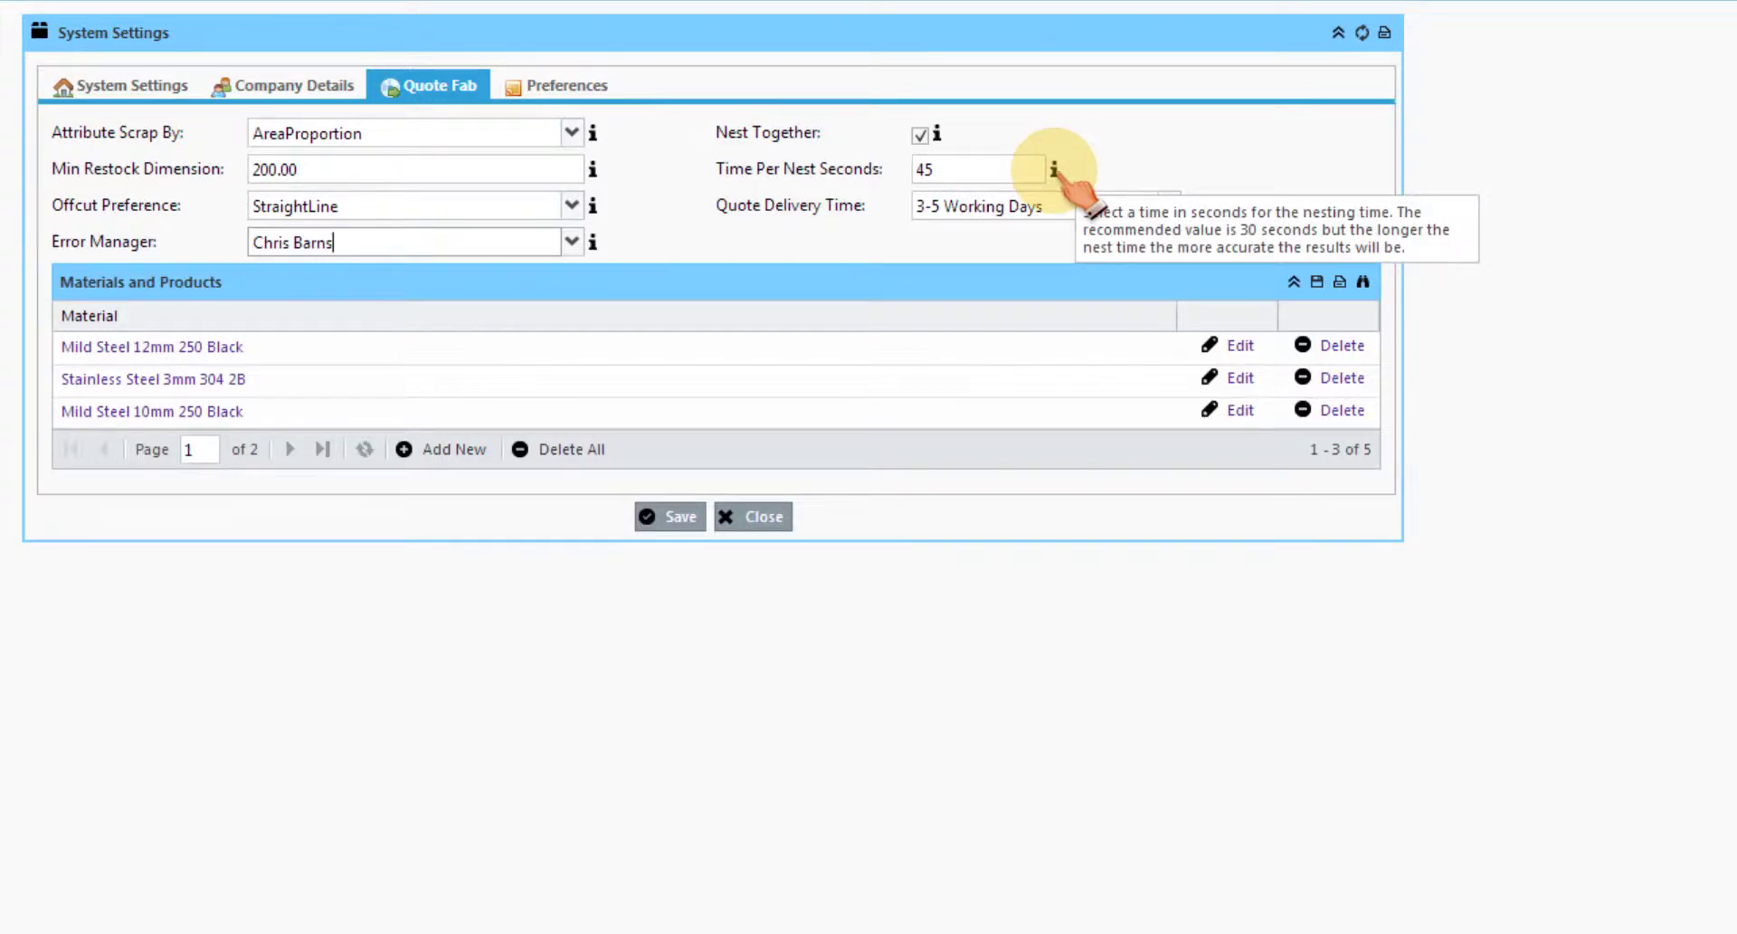
click(1169, 205)
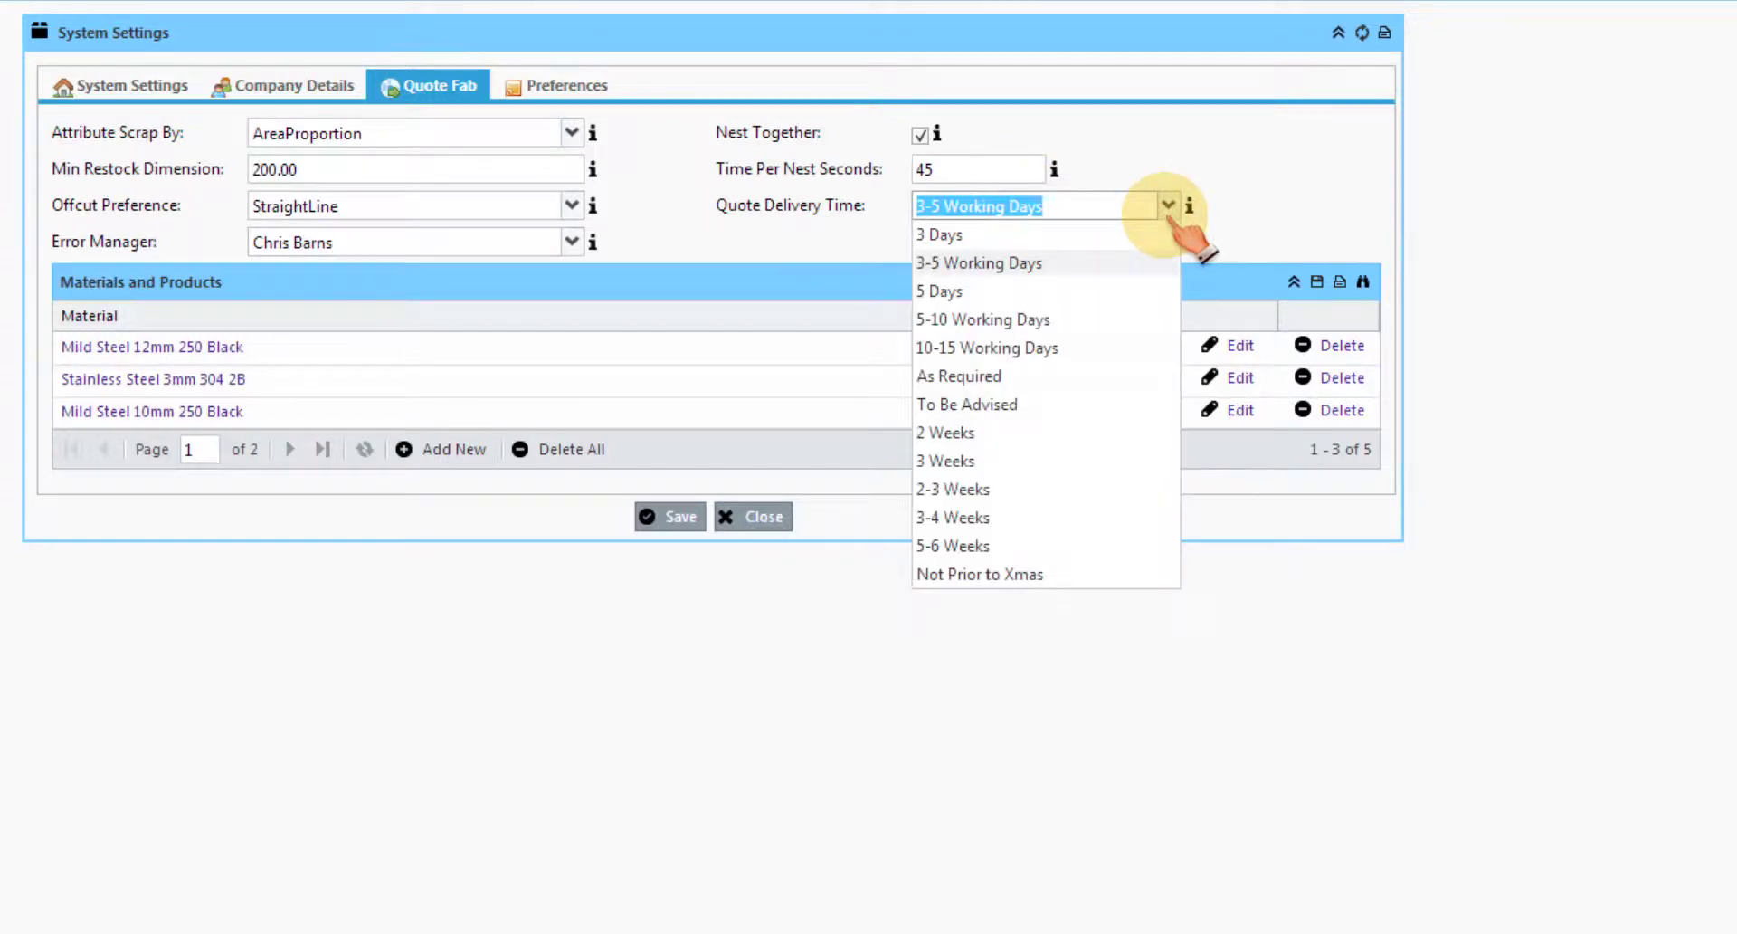
click(1169, 206)
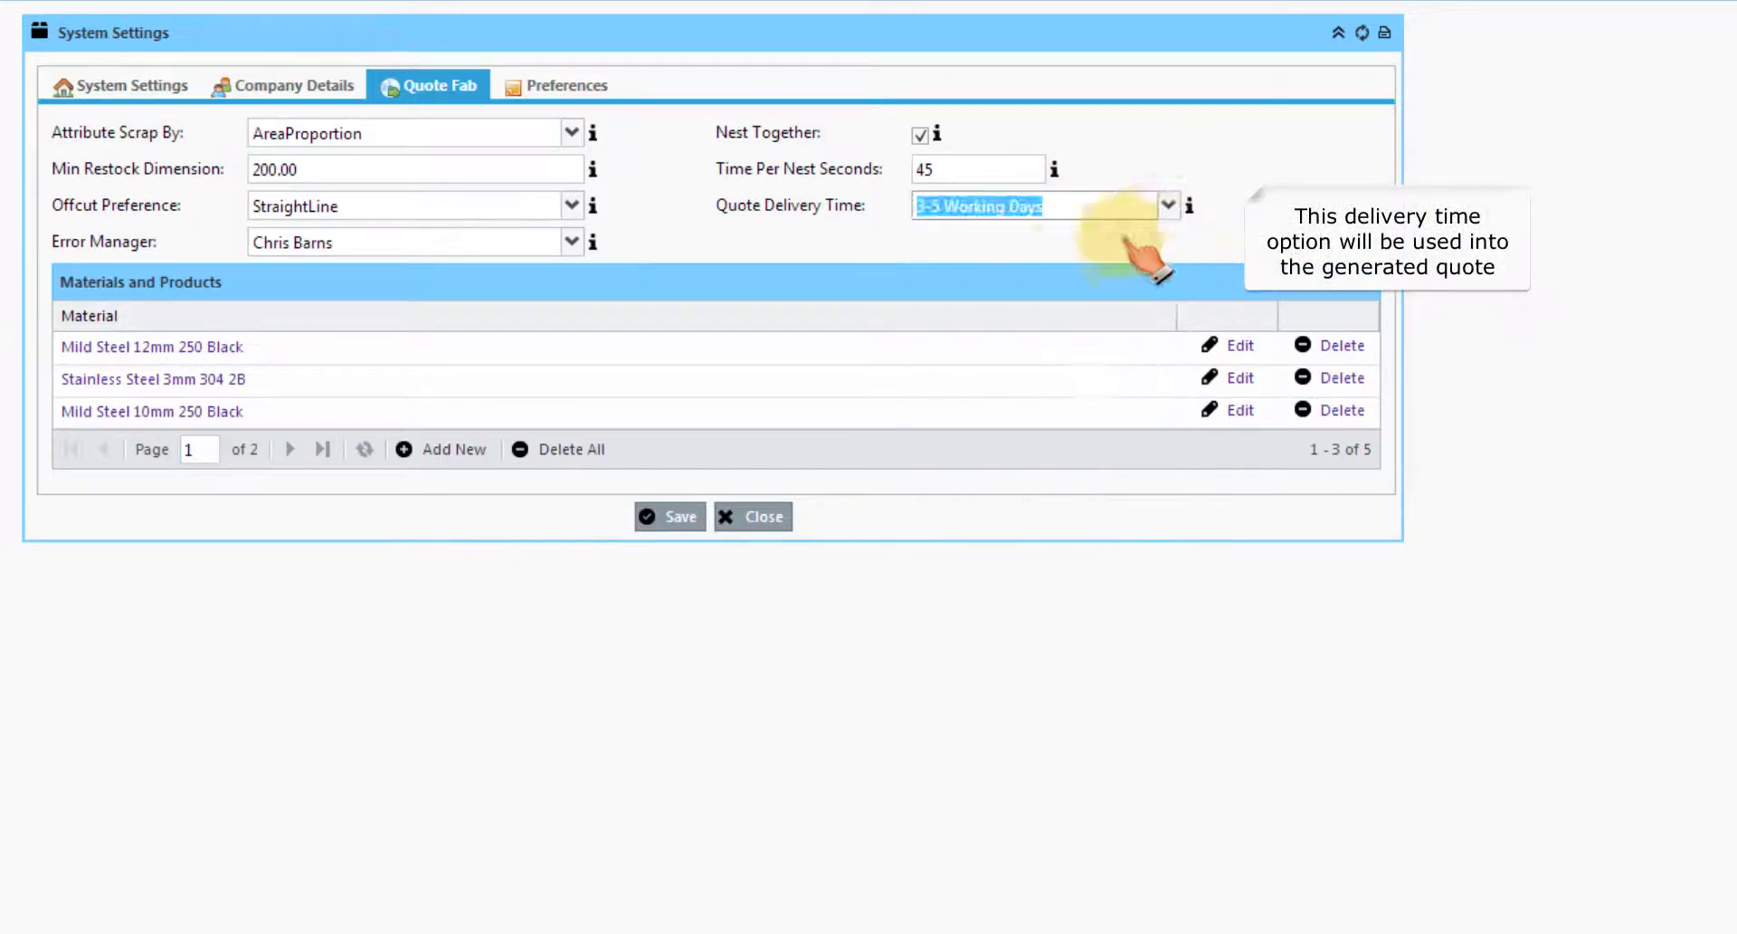
- Review the supplier product list for Mild Steel 12mm 250 Black and close it unchanged
click(185, 349)
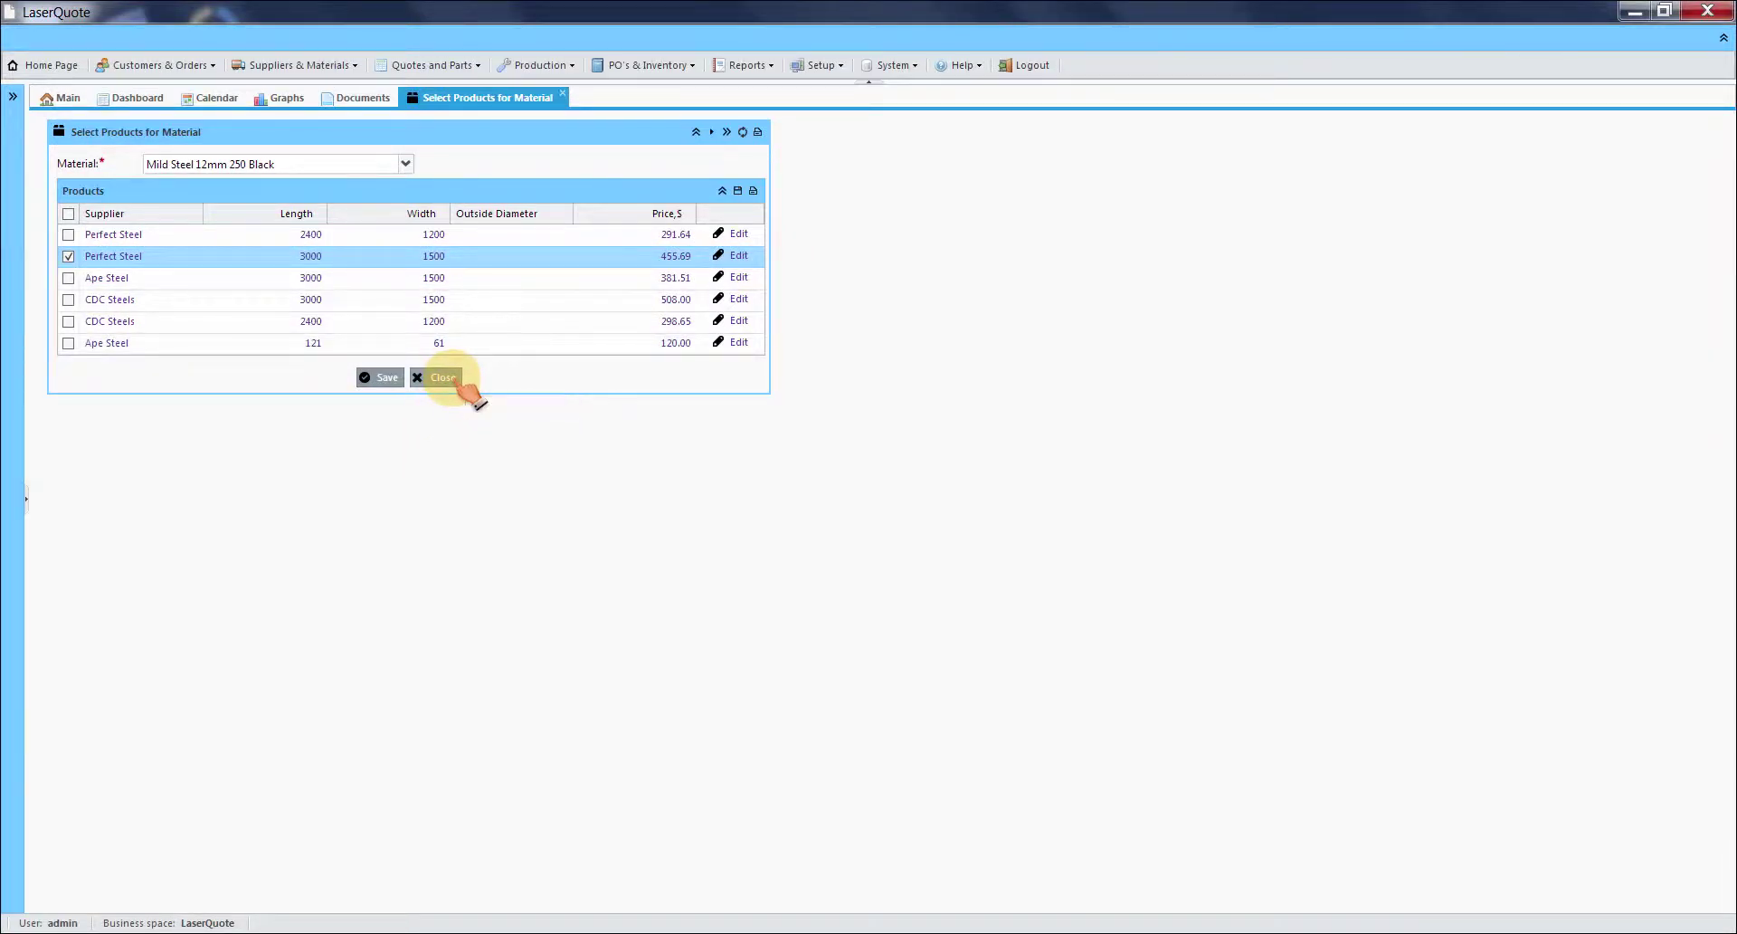
click(442, 377)
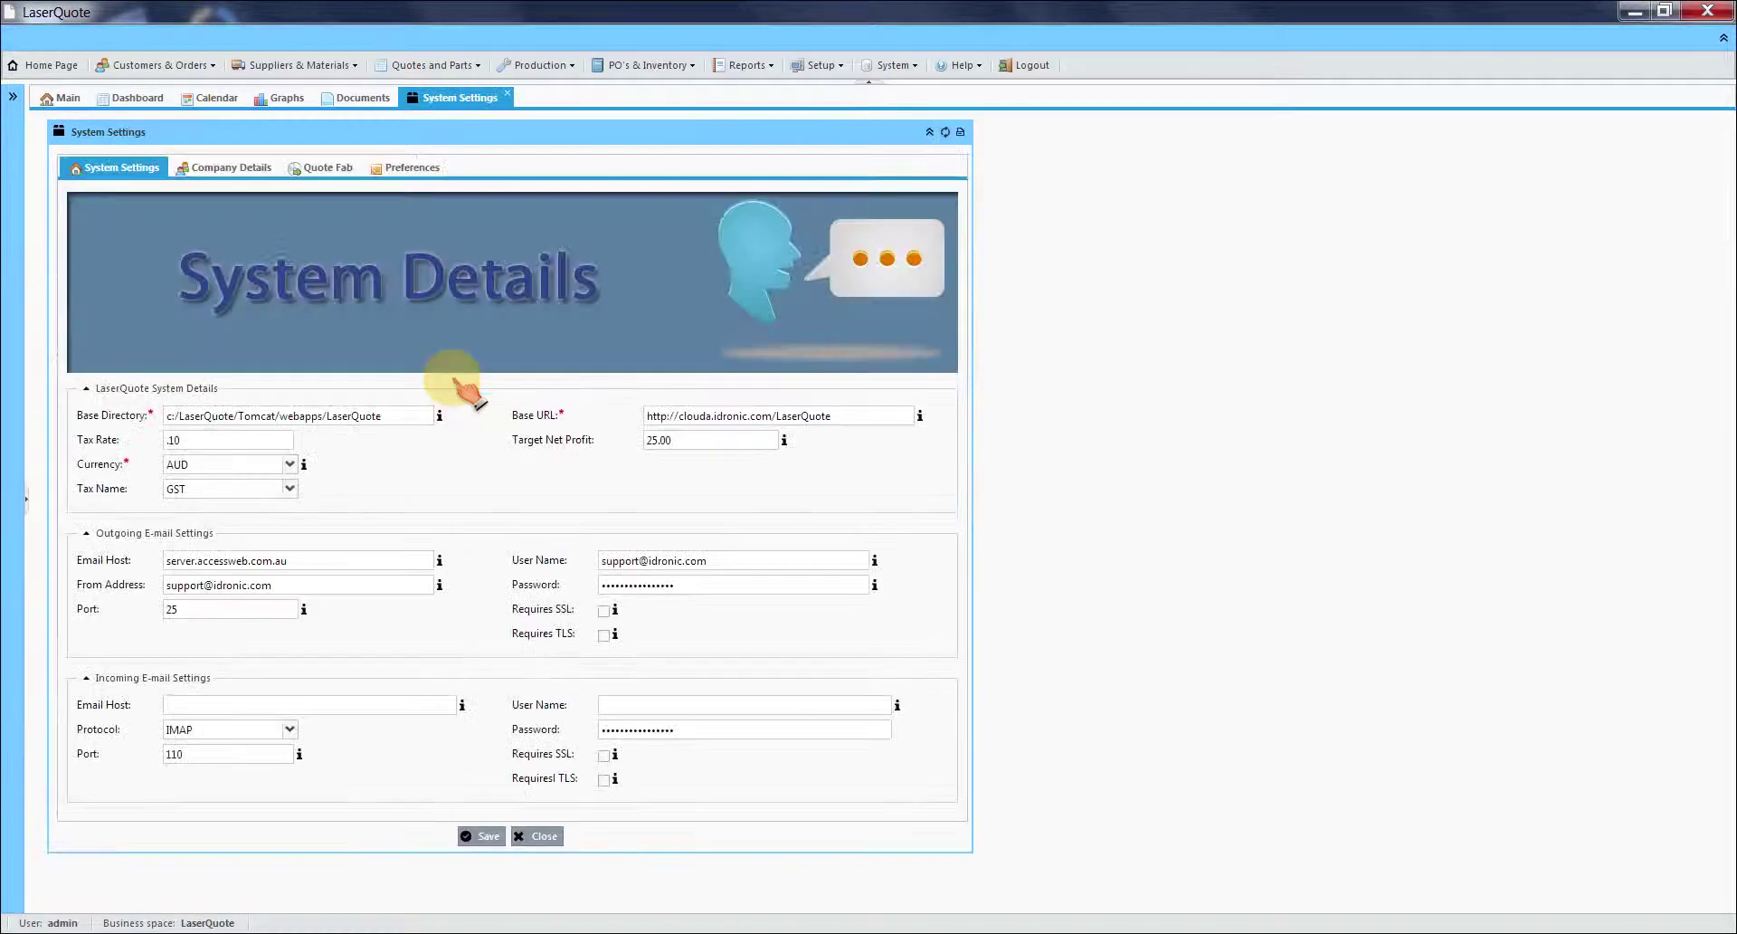
- Search Find Quote to list all saved pending quotes, newest first, in a Quotes tab
click(407, 65)
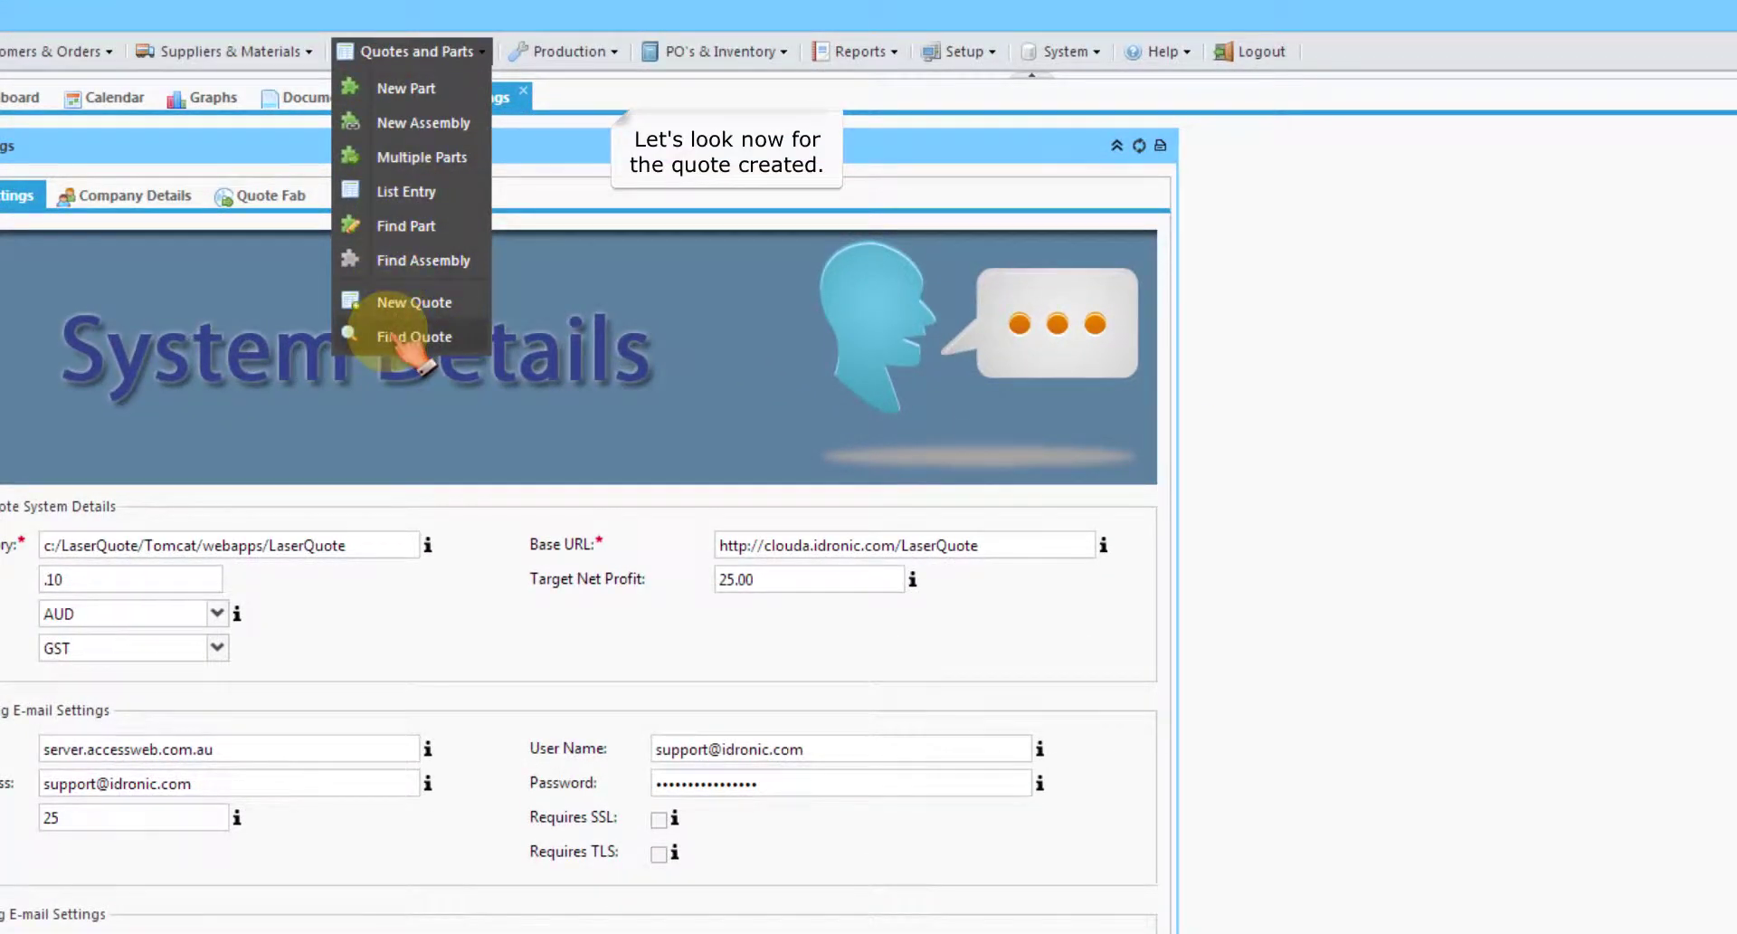
click(389, 333)
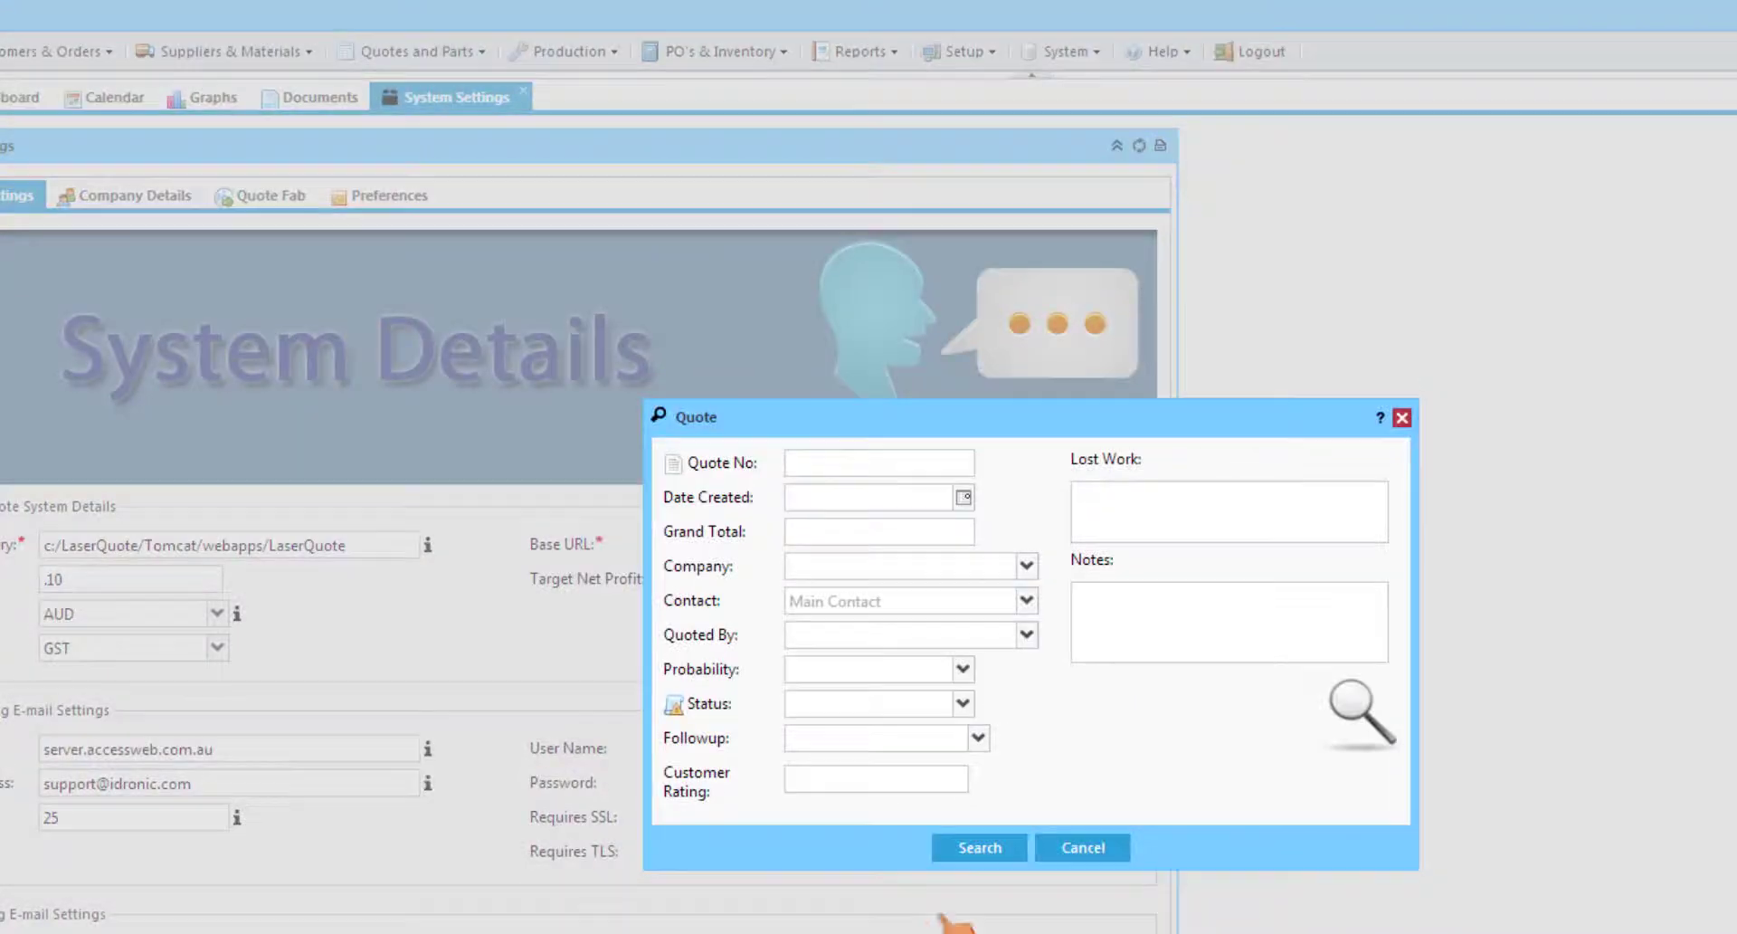
click(980, 847)
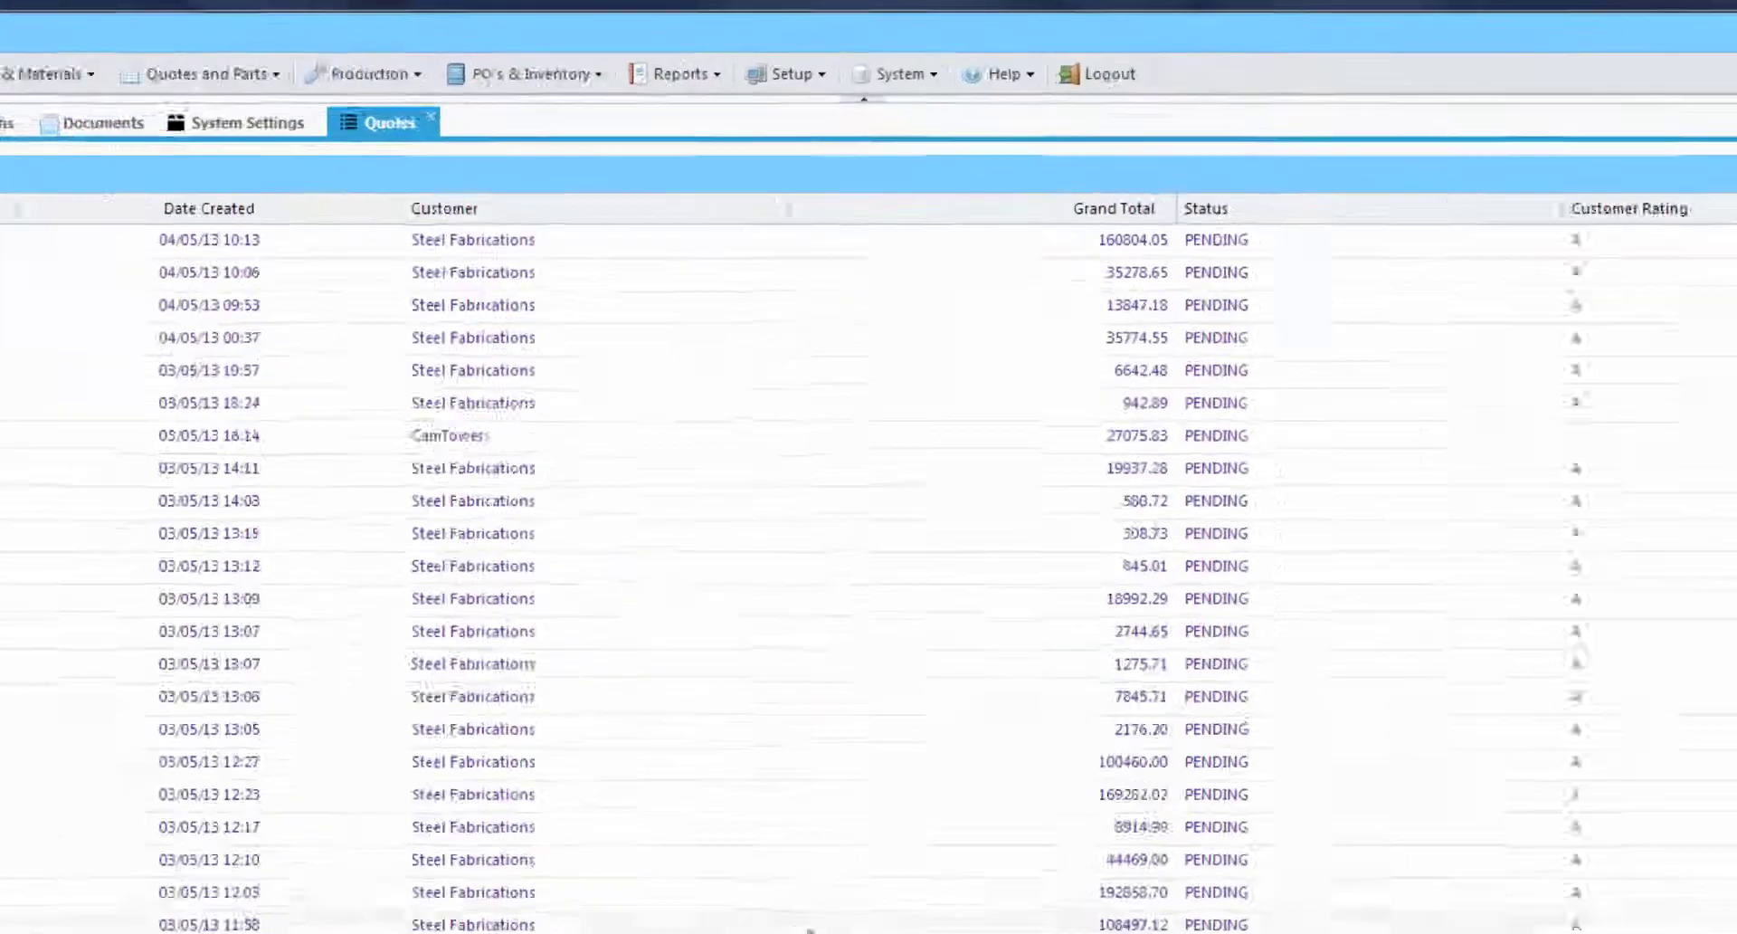
click(963, 52)
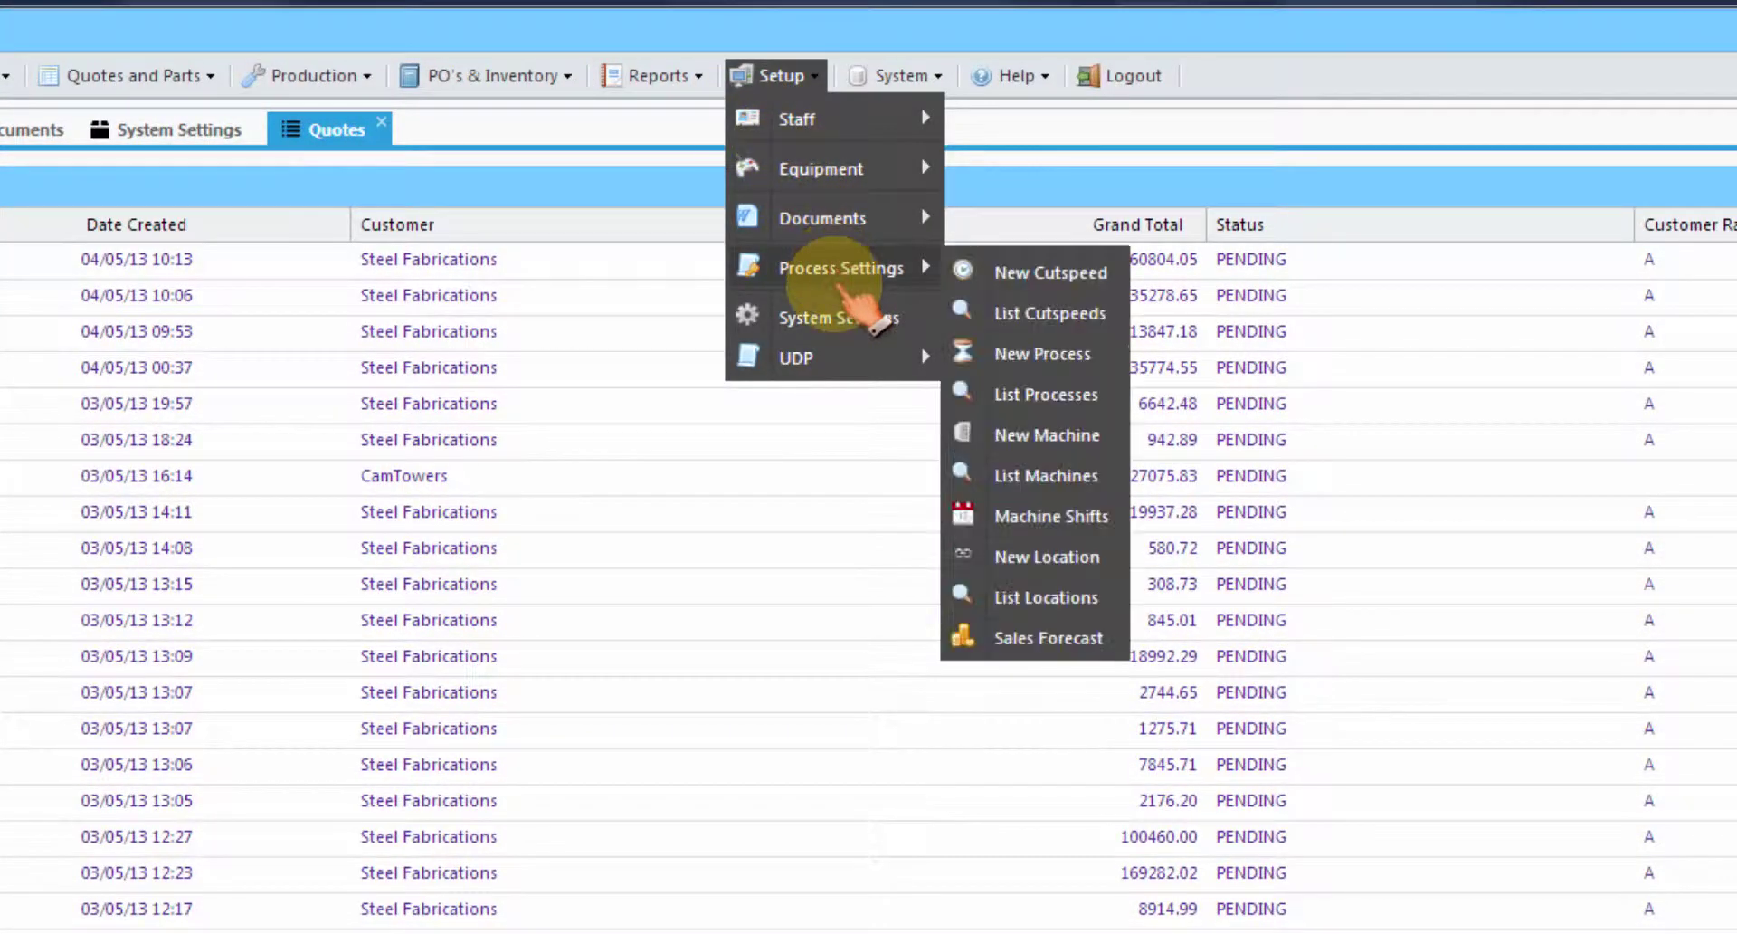
- List cutting speeds and check the Mild Steel 12mm Laser spacing of 5.0, leaving it unchanged
mouse_move(855, 286)
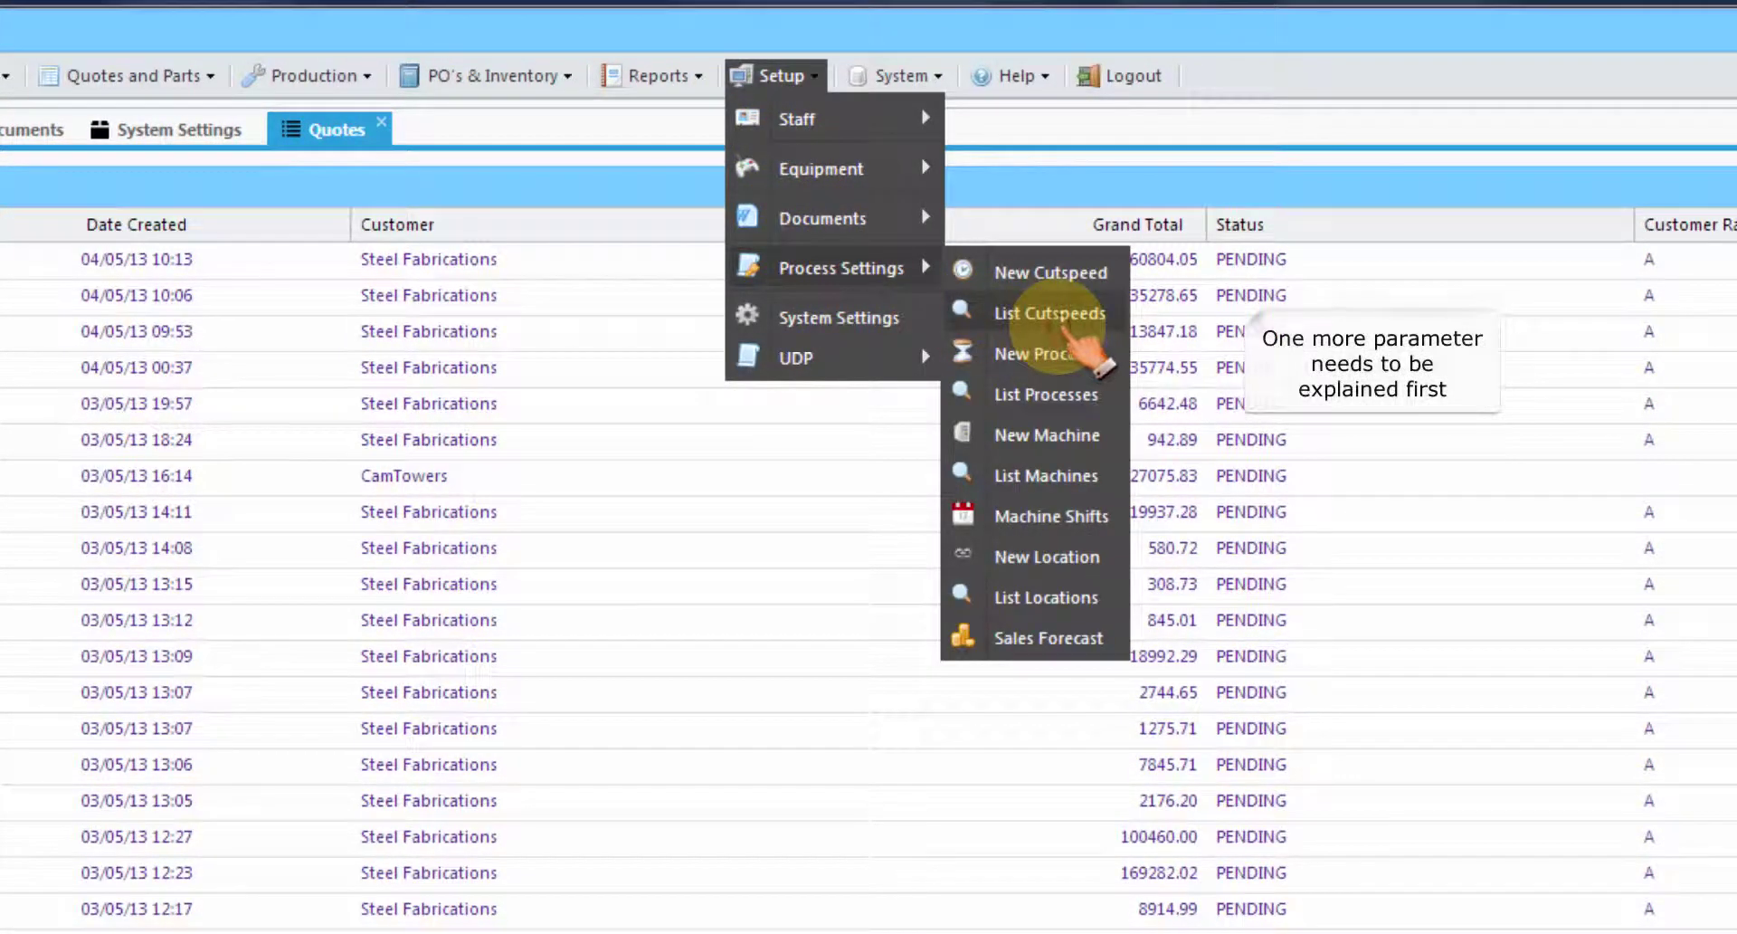
click(977, 313)
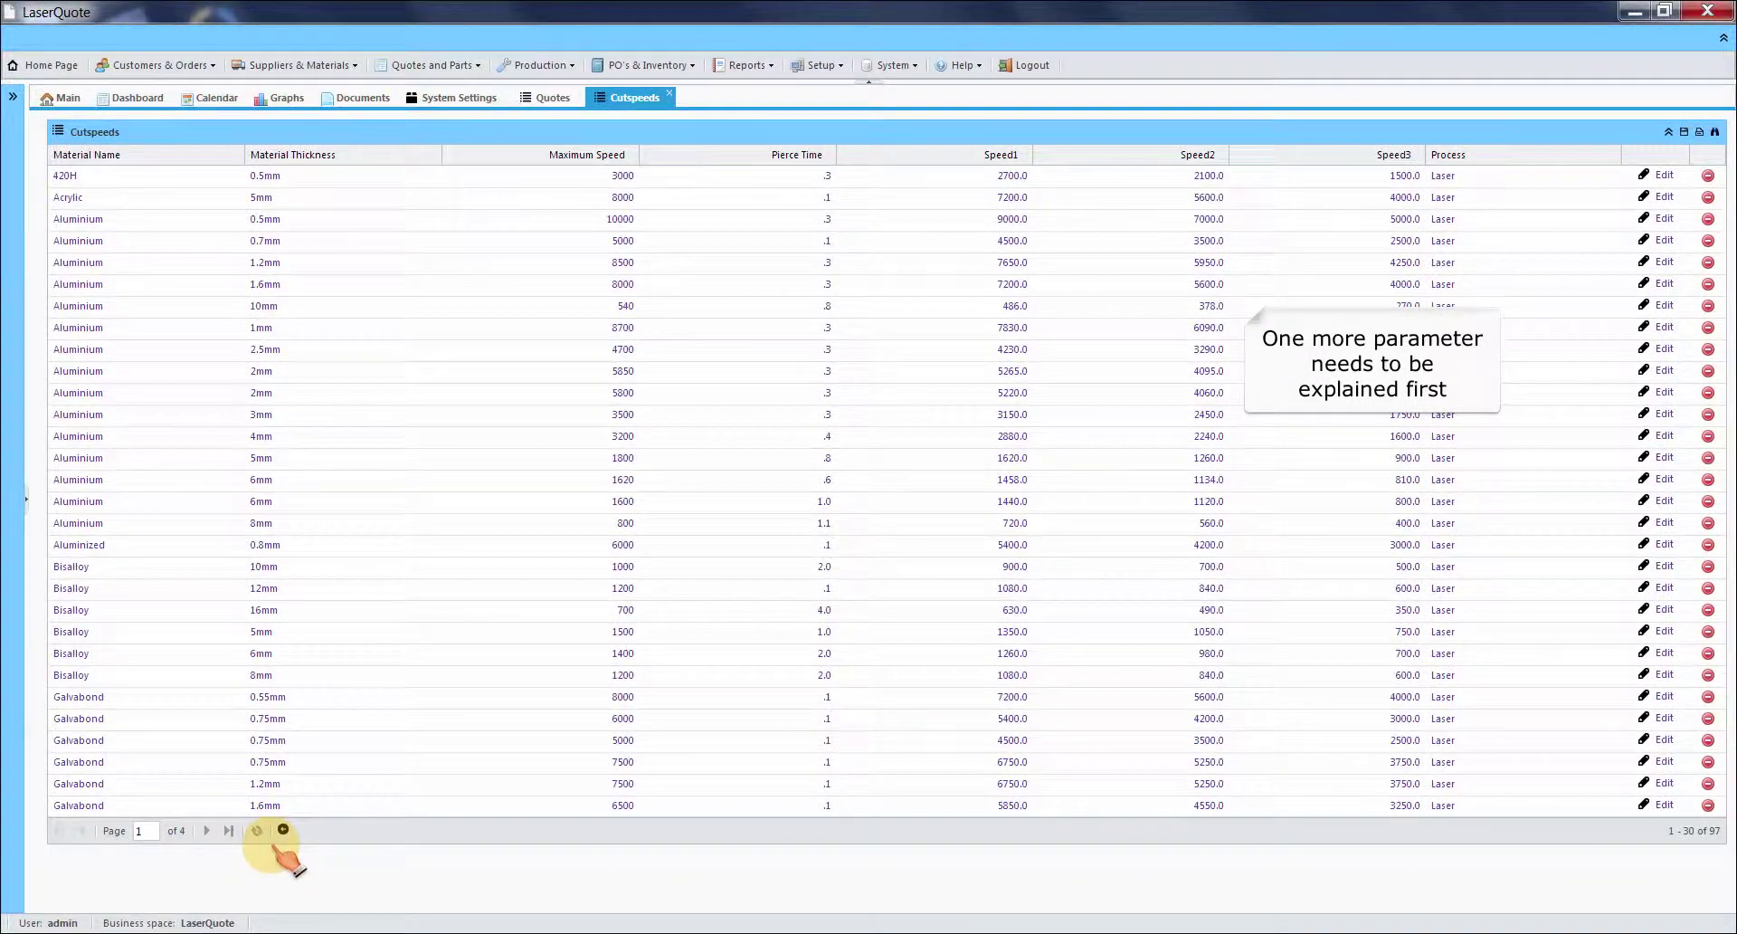
click(207, 830)
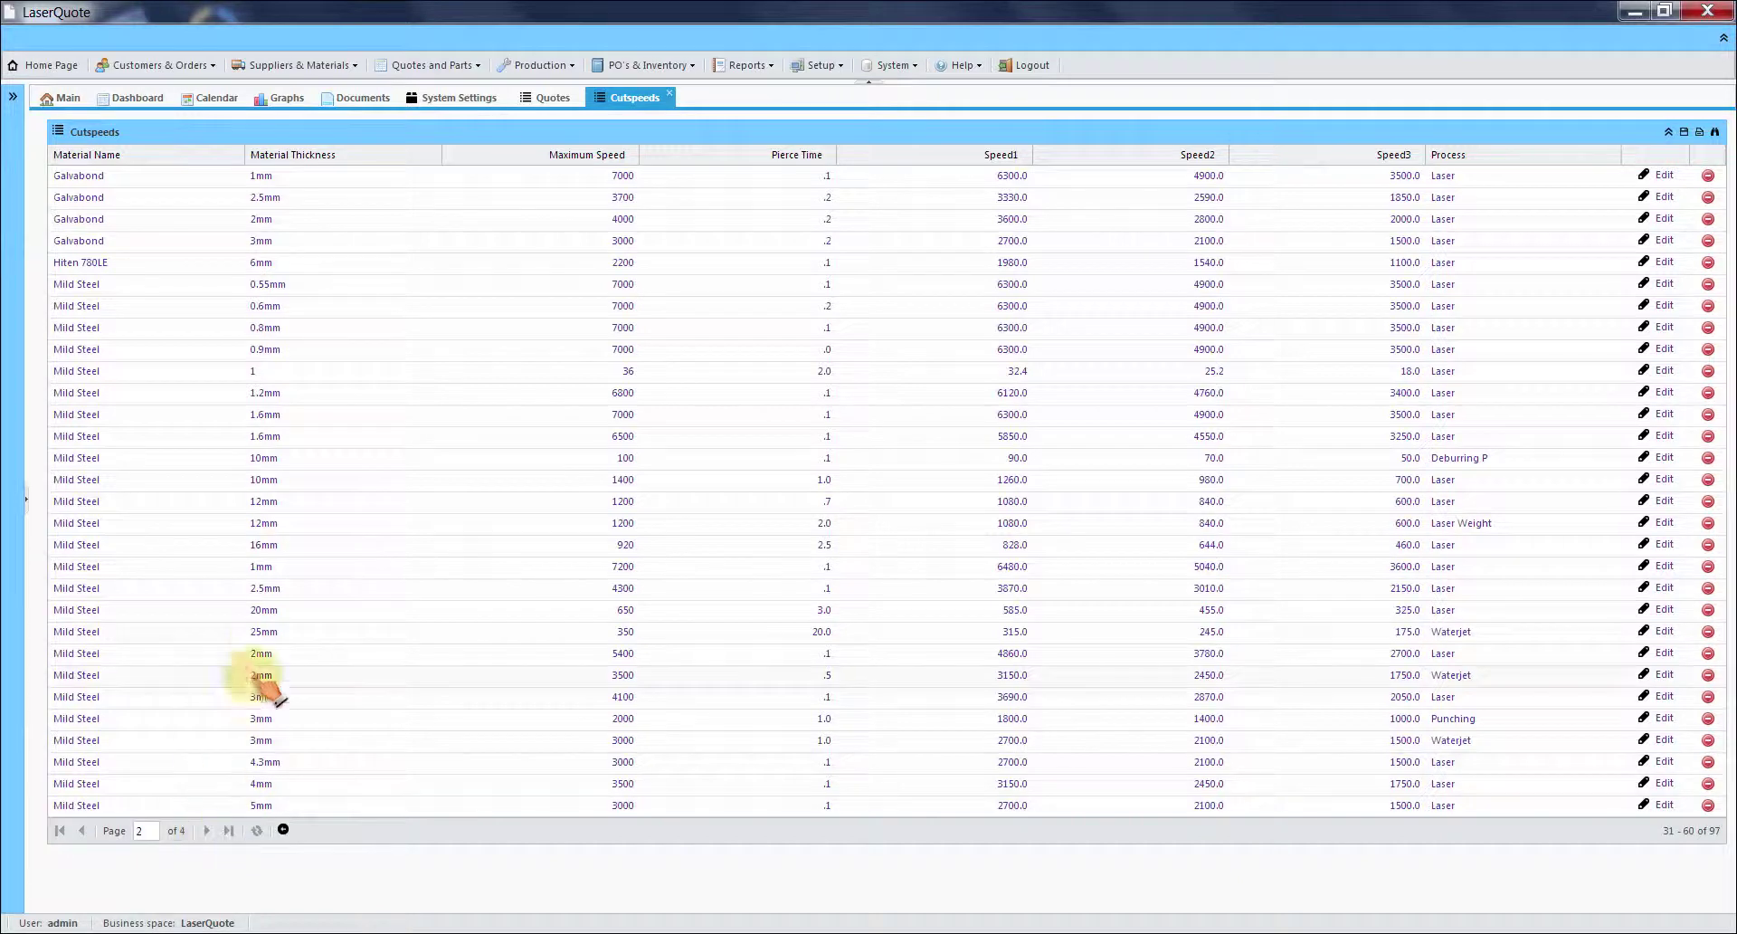
double_click(264, 501)
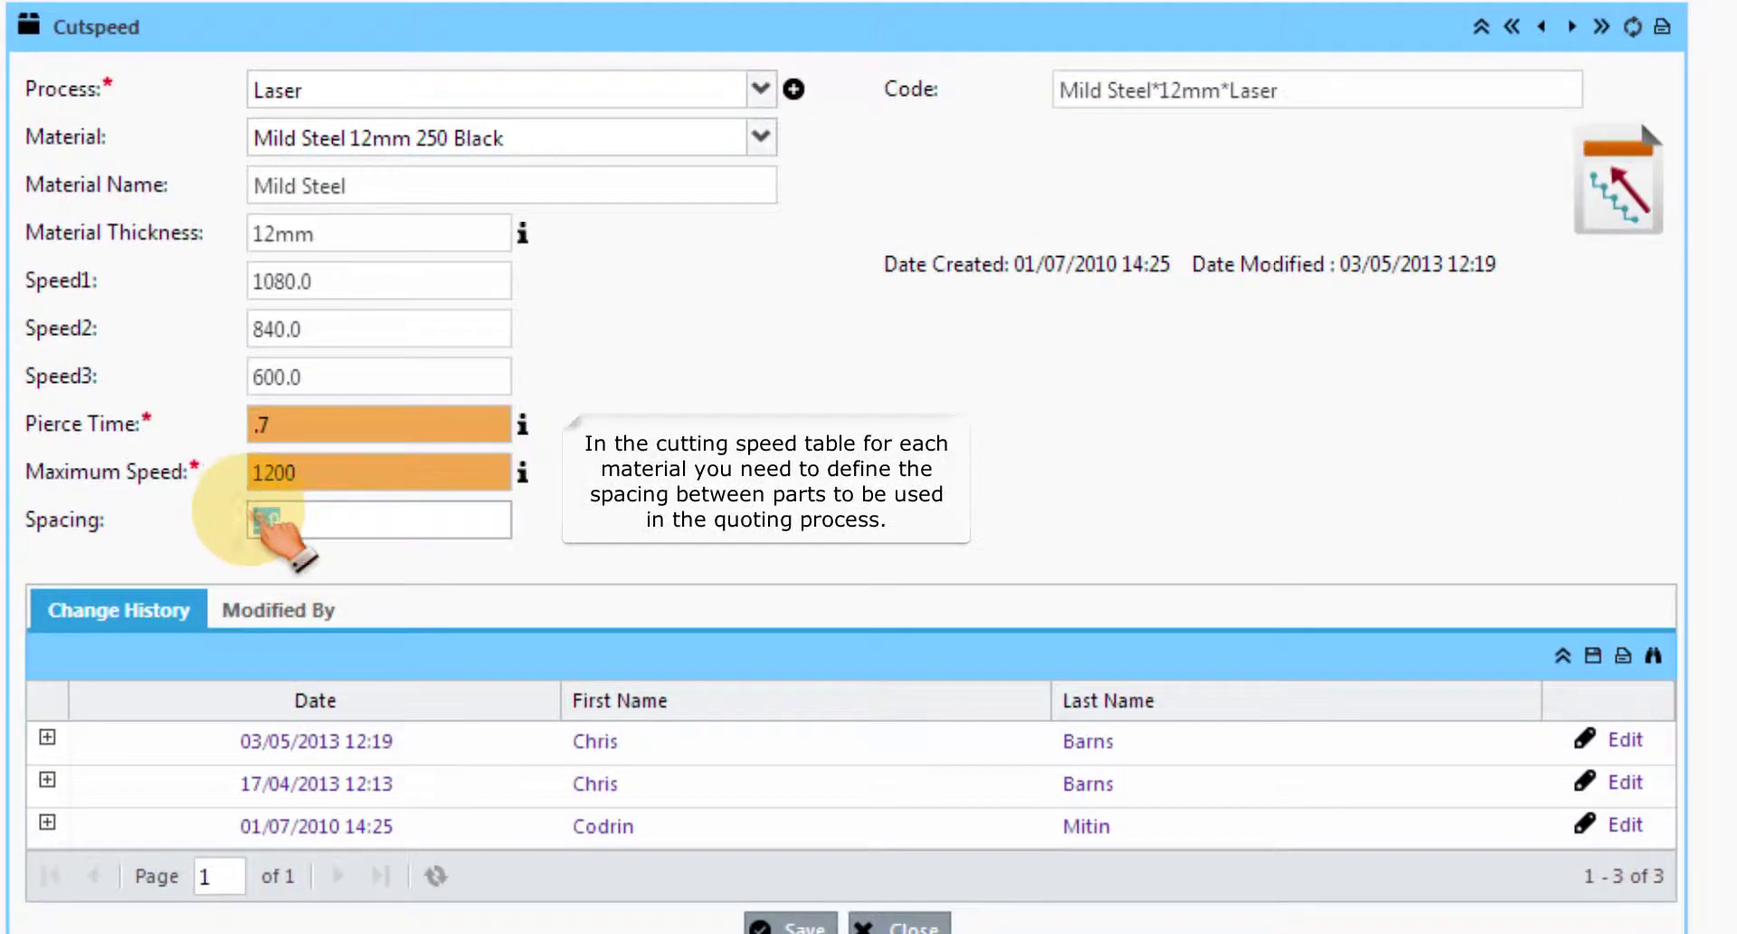
double_click(272, 520)
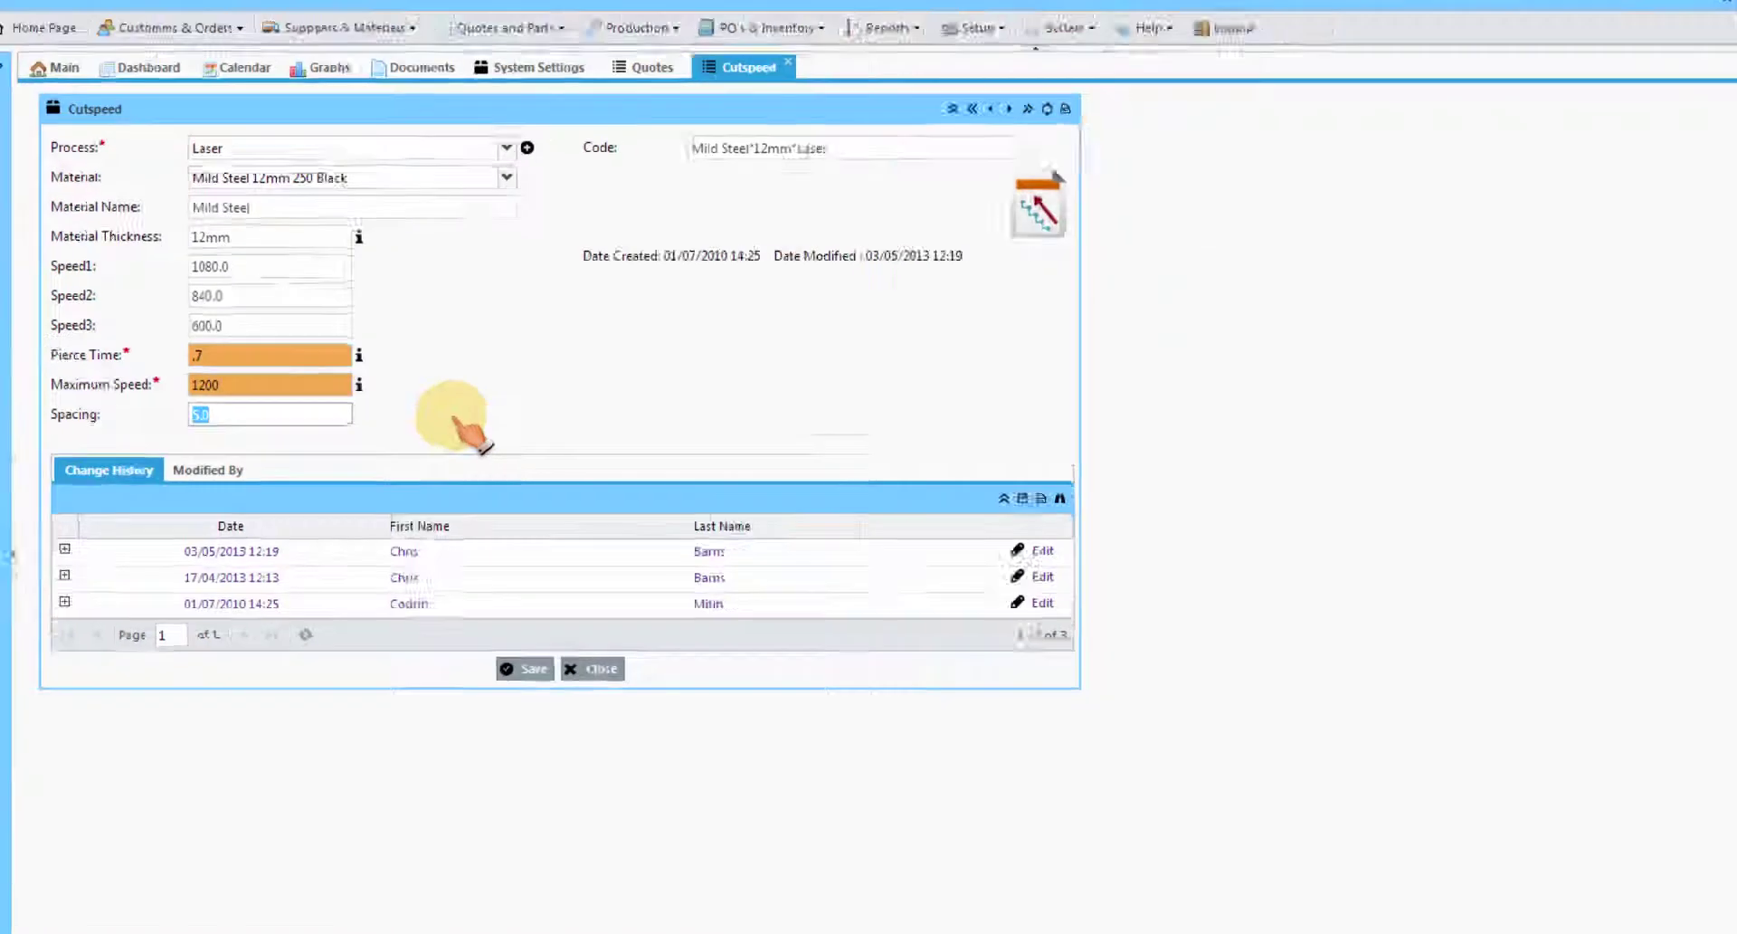
key(Return)
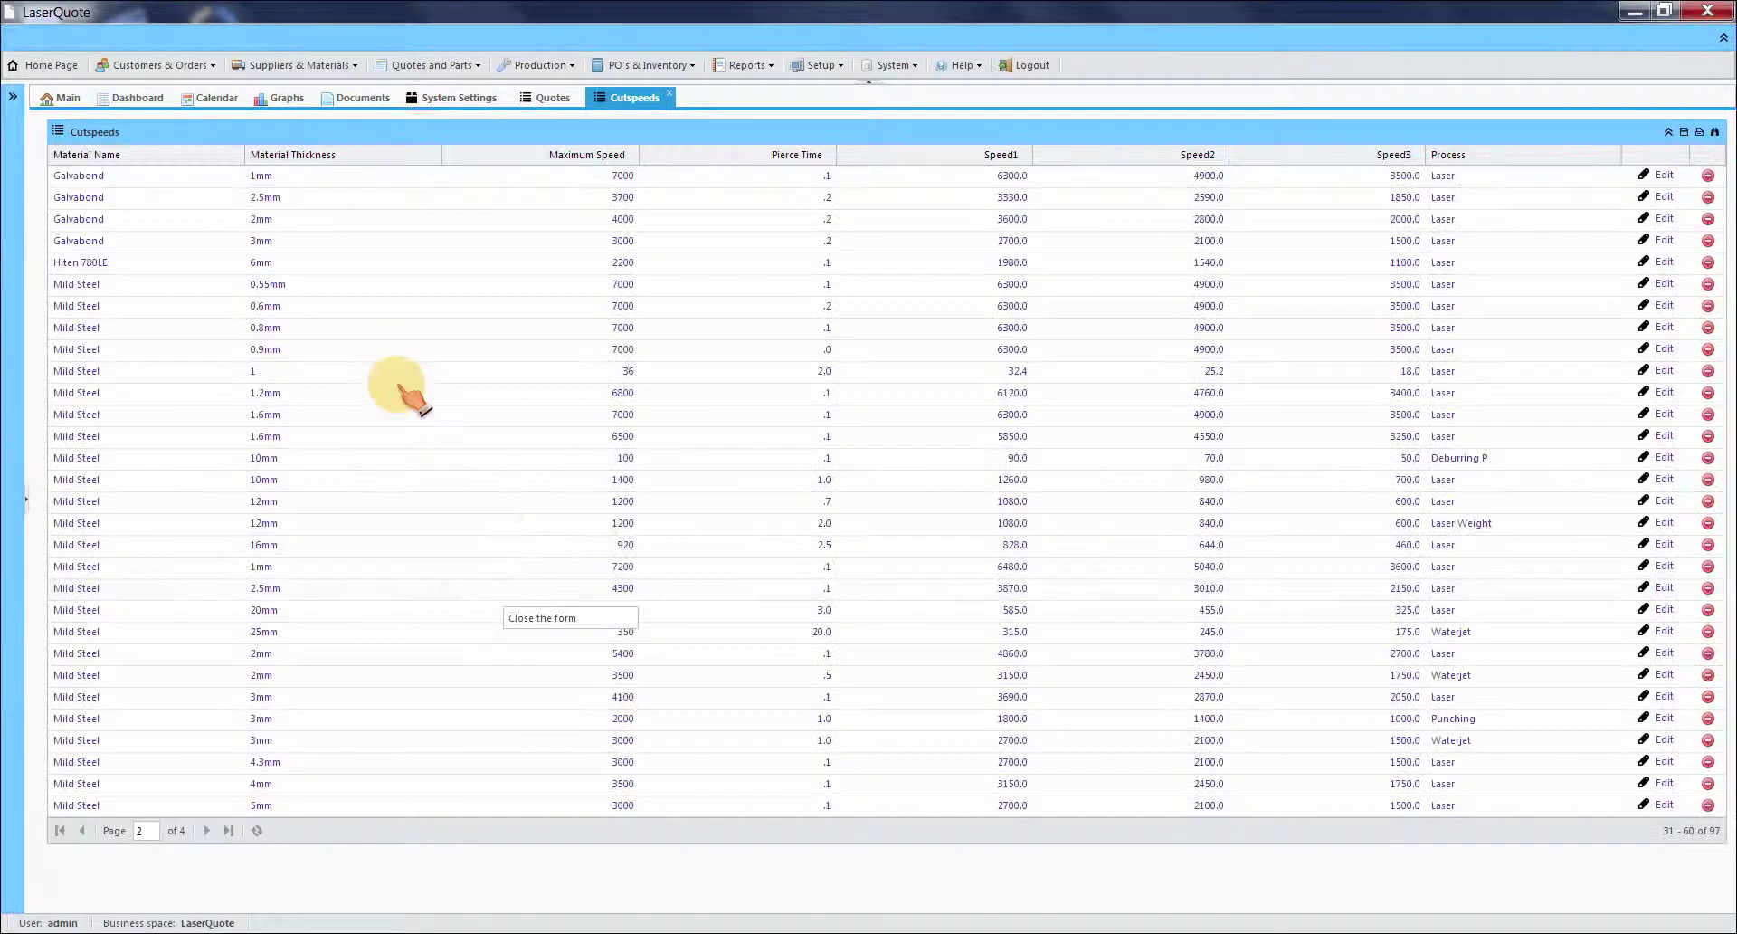
- Refresh the Quotes list and open quote 07948 for Steel Fabrications
click(545, 99)
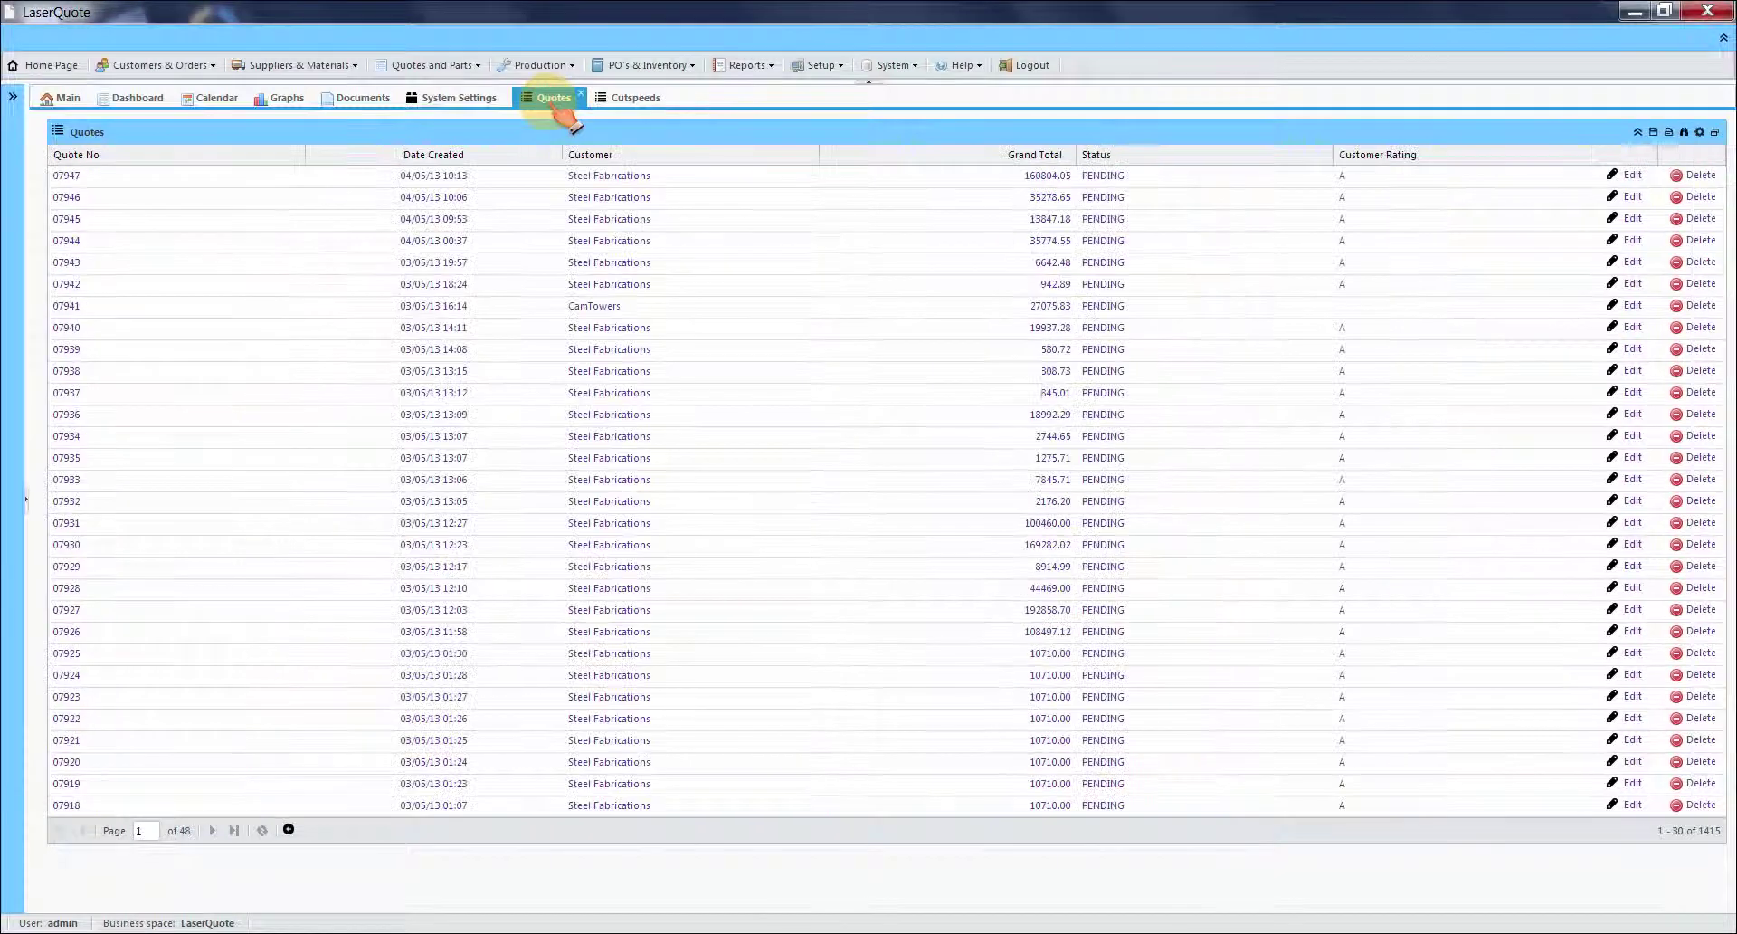
click(262, 830)
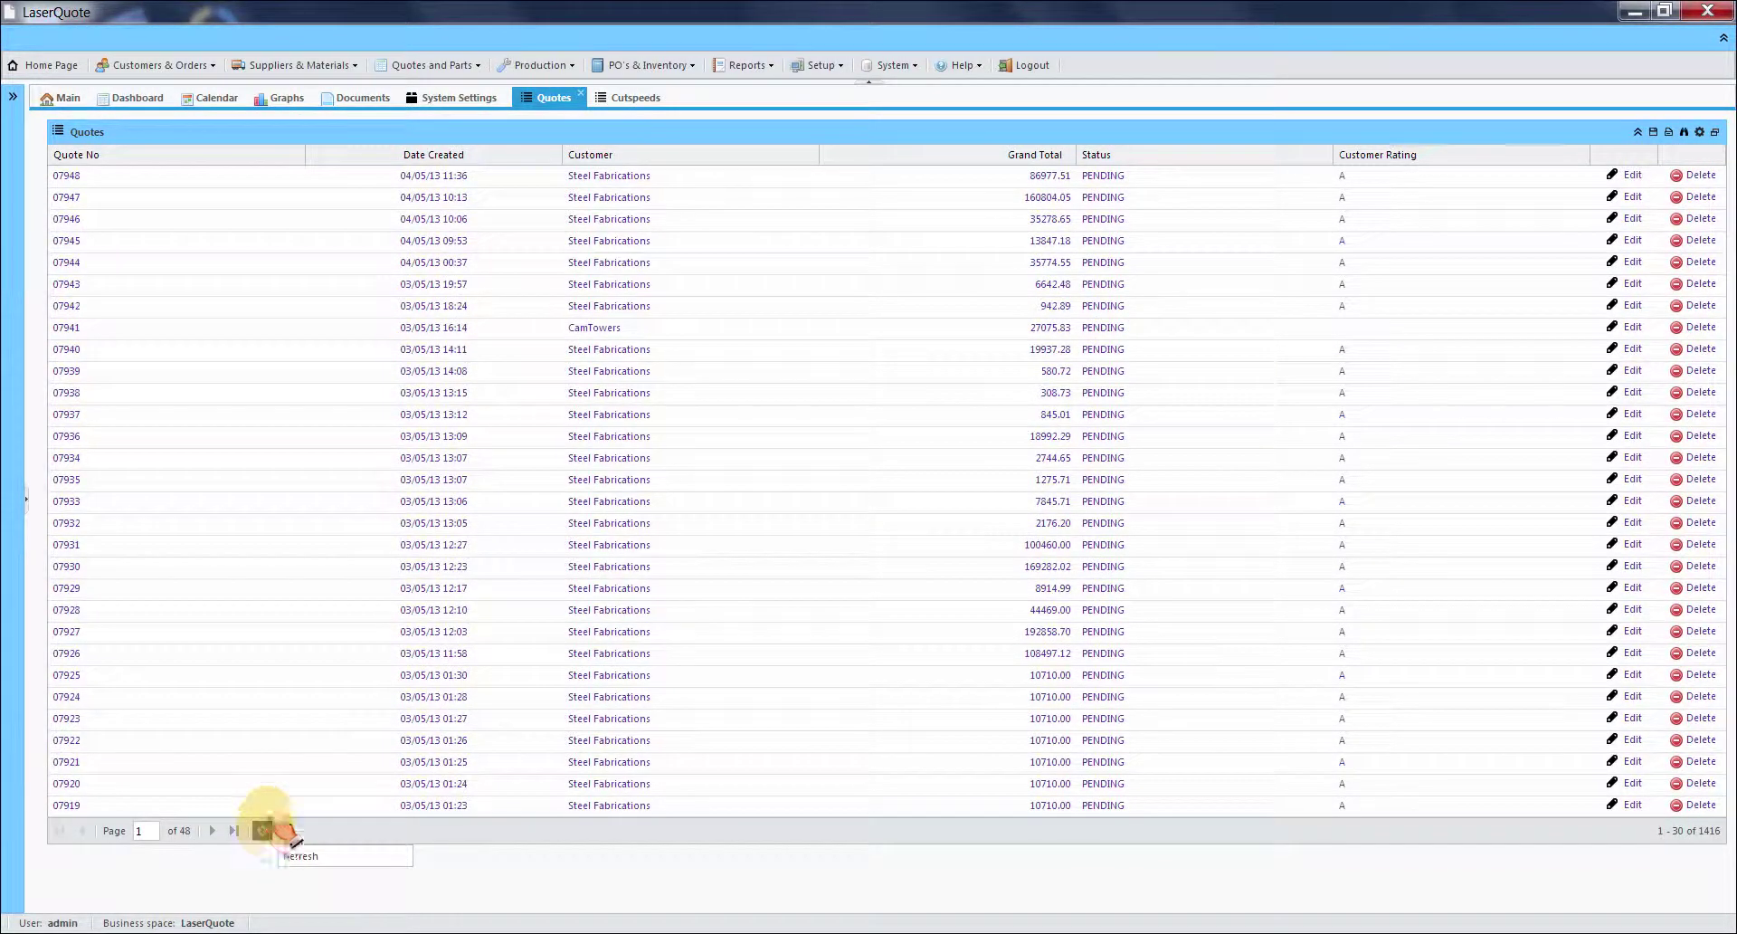
click(479, 178)
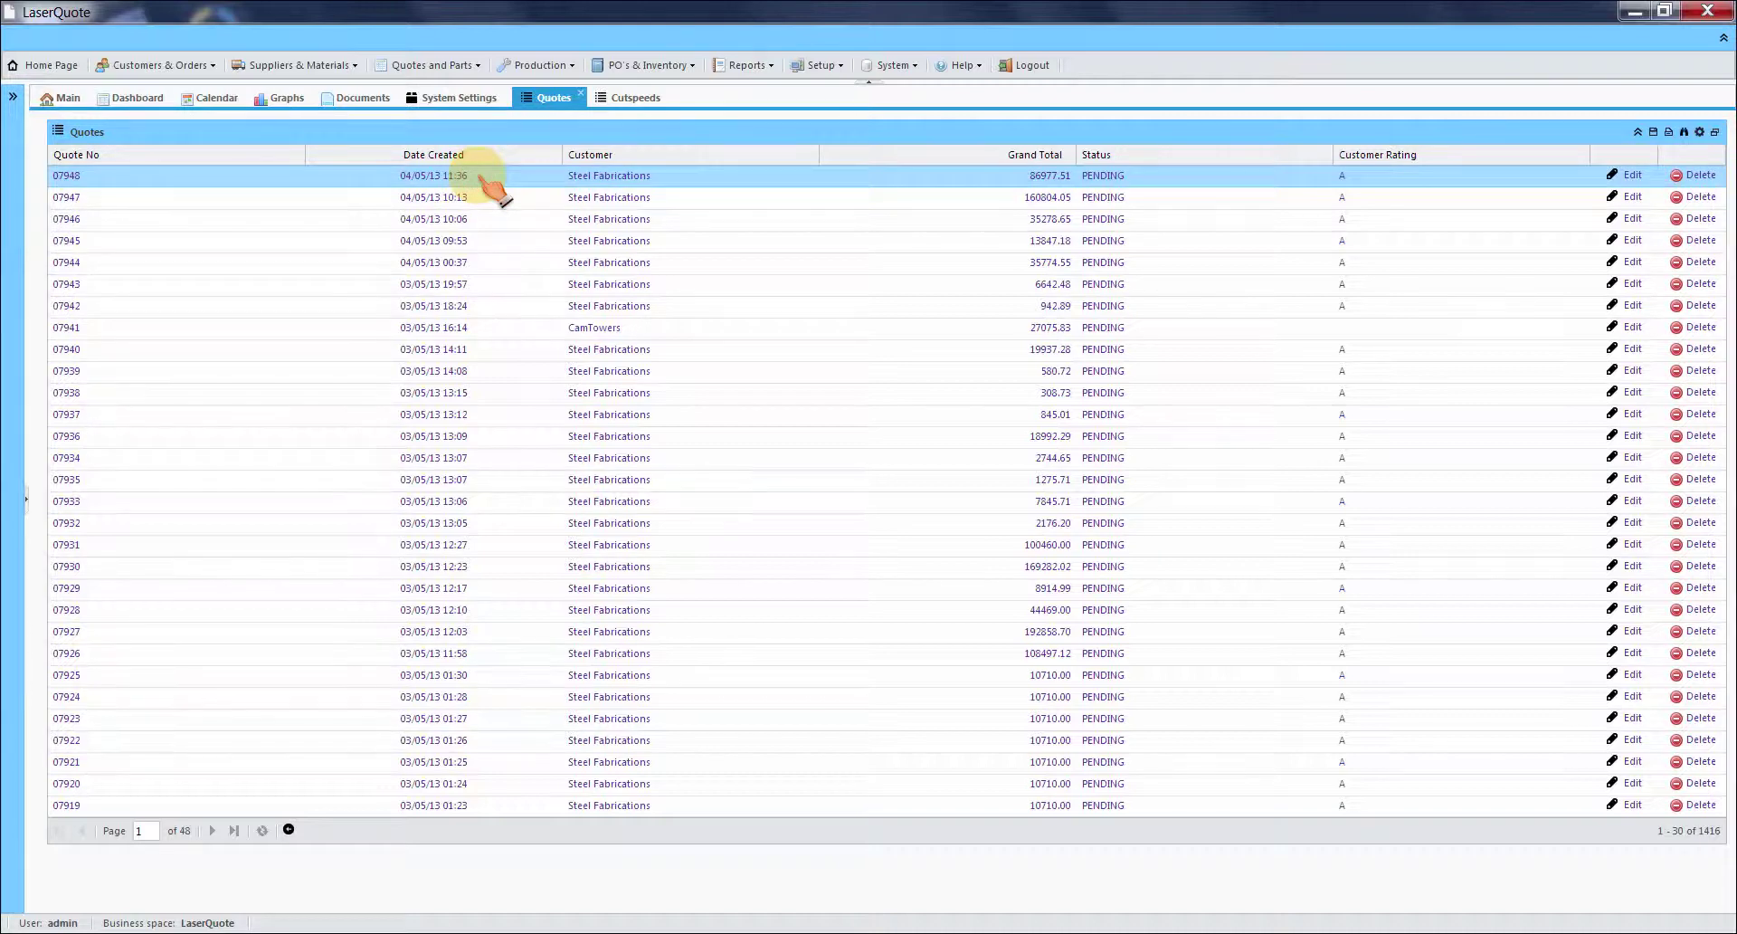
click(612, 184)
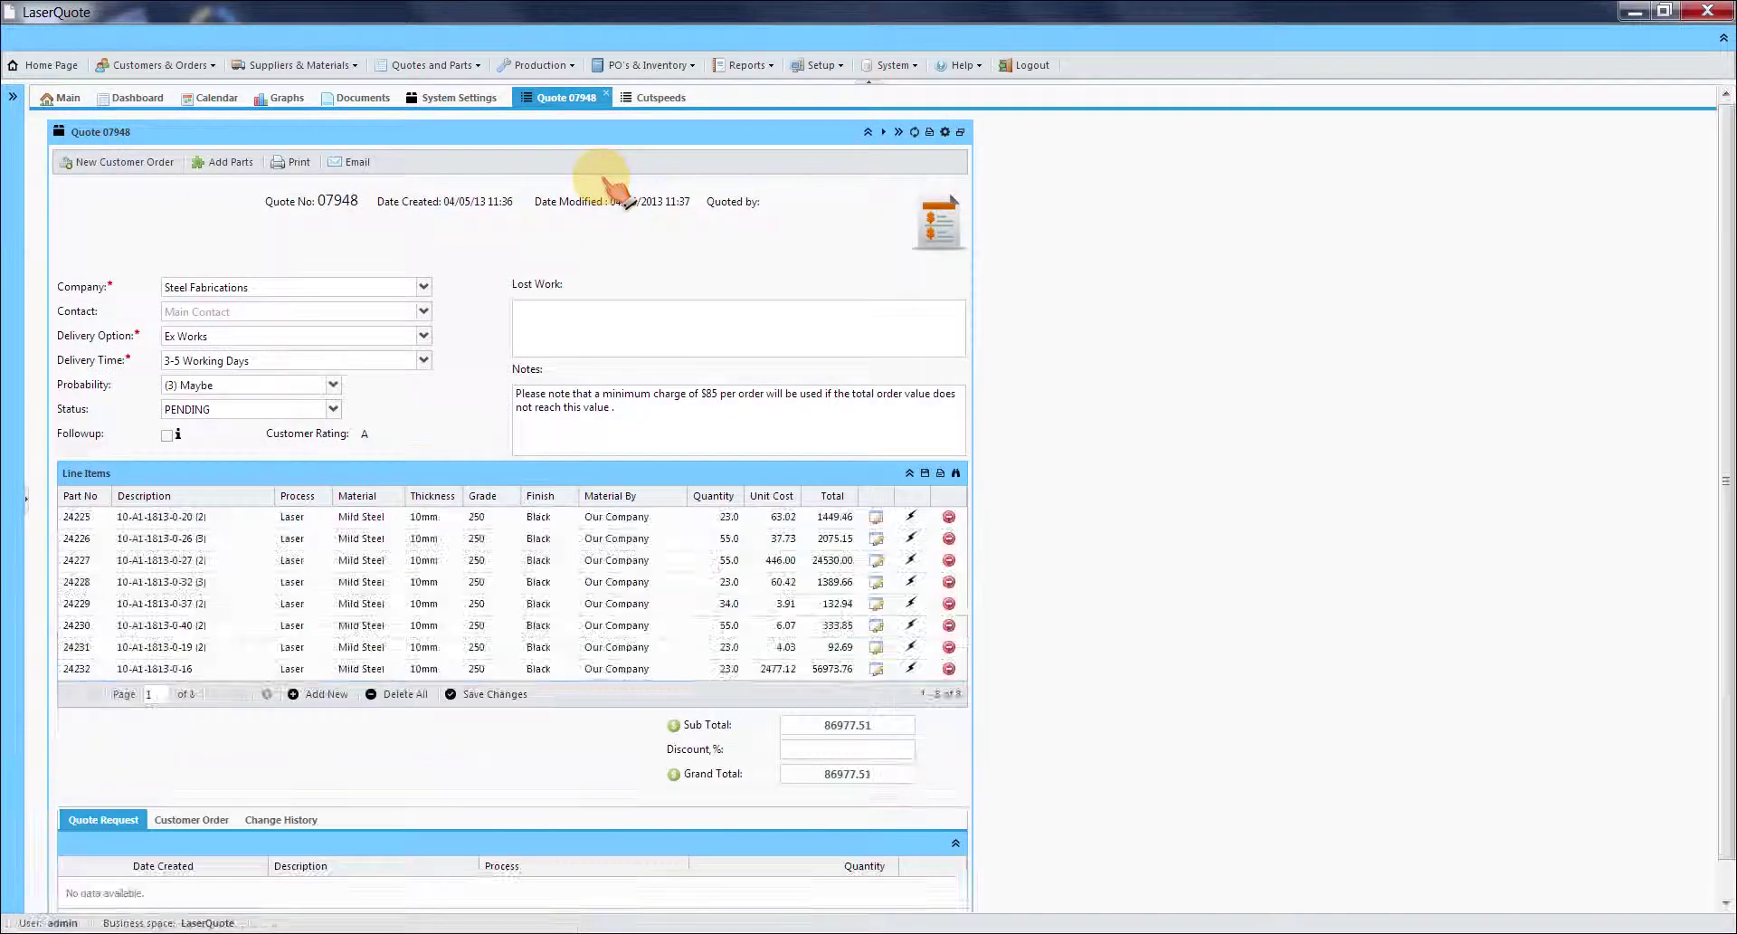
- Review the eight line items, parts 24225 to 24232, and print the quote
click(715, 516)
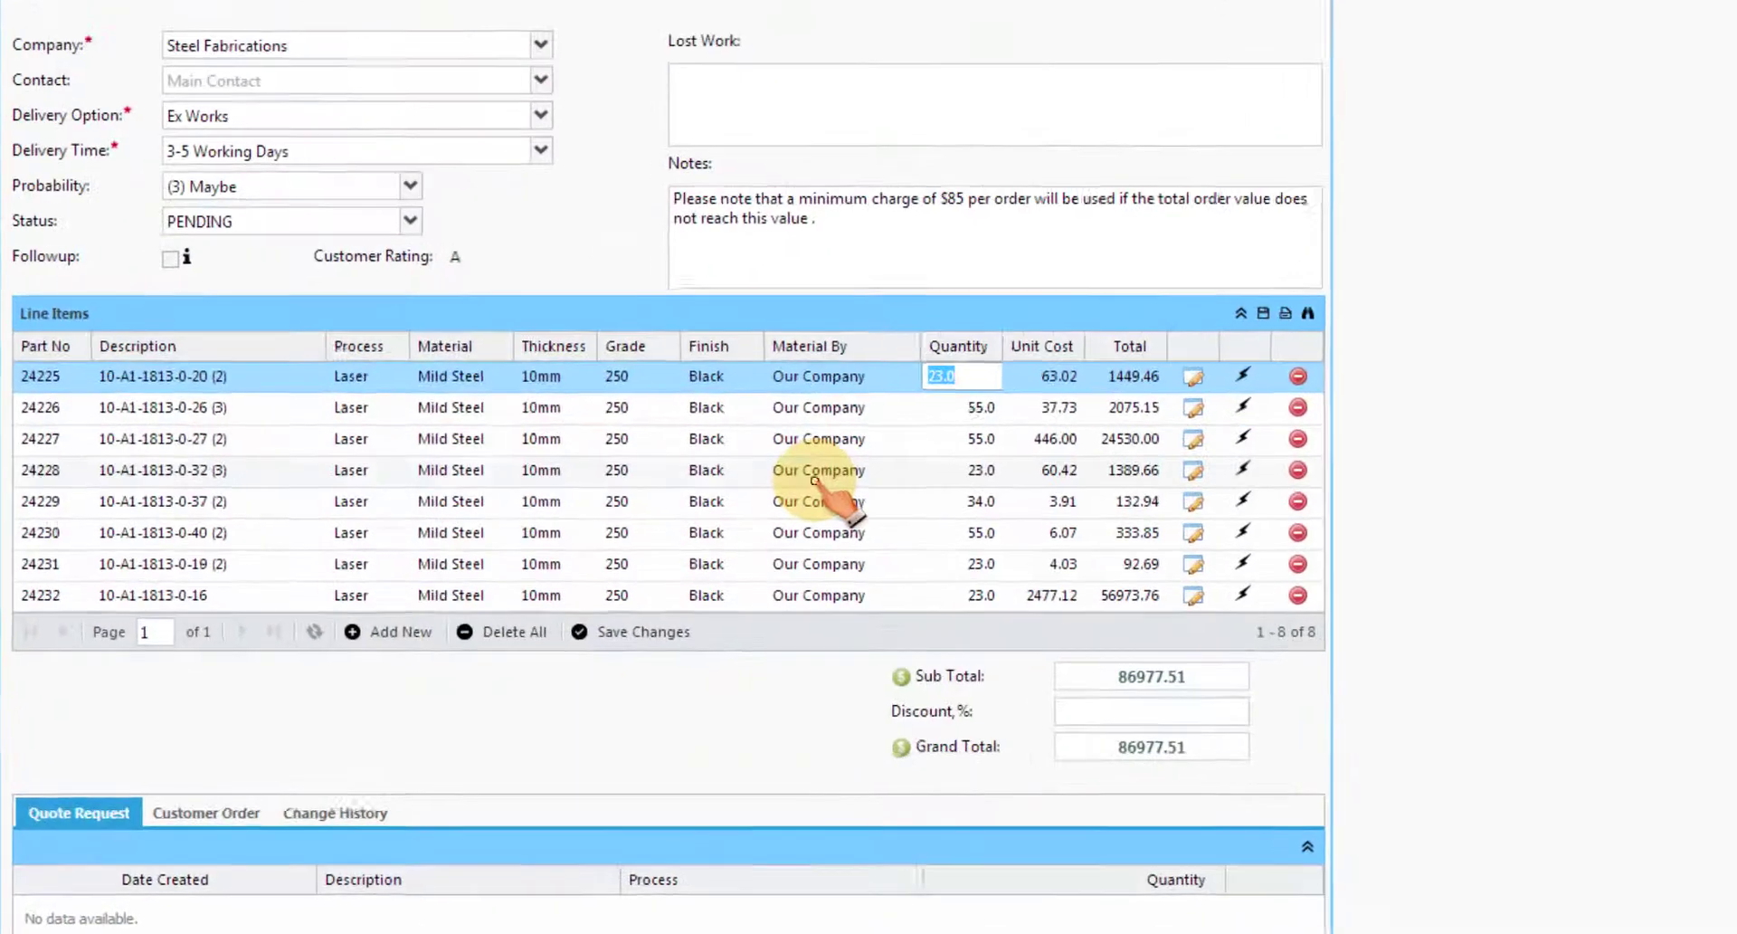
click(615, 582)
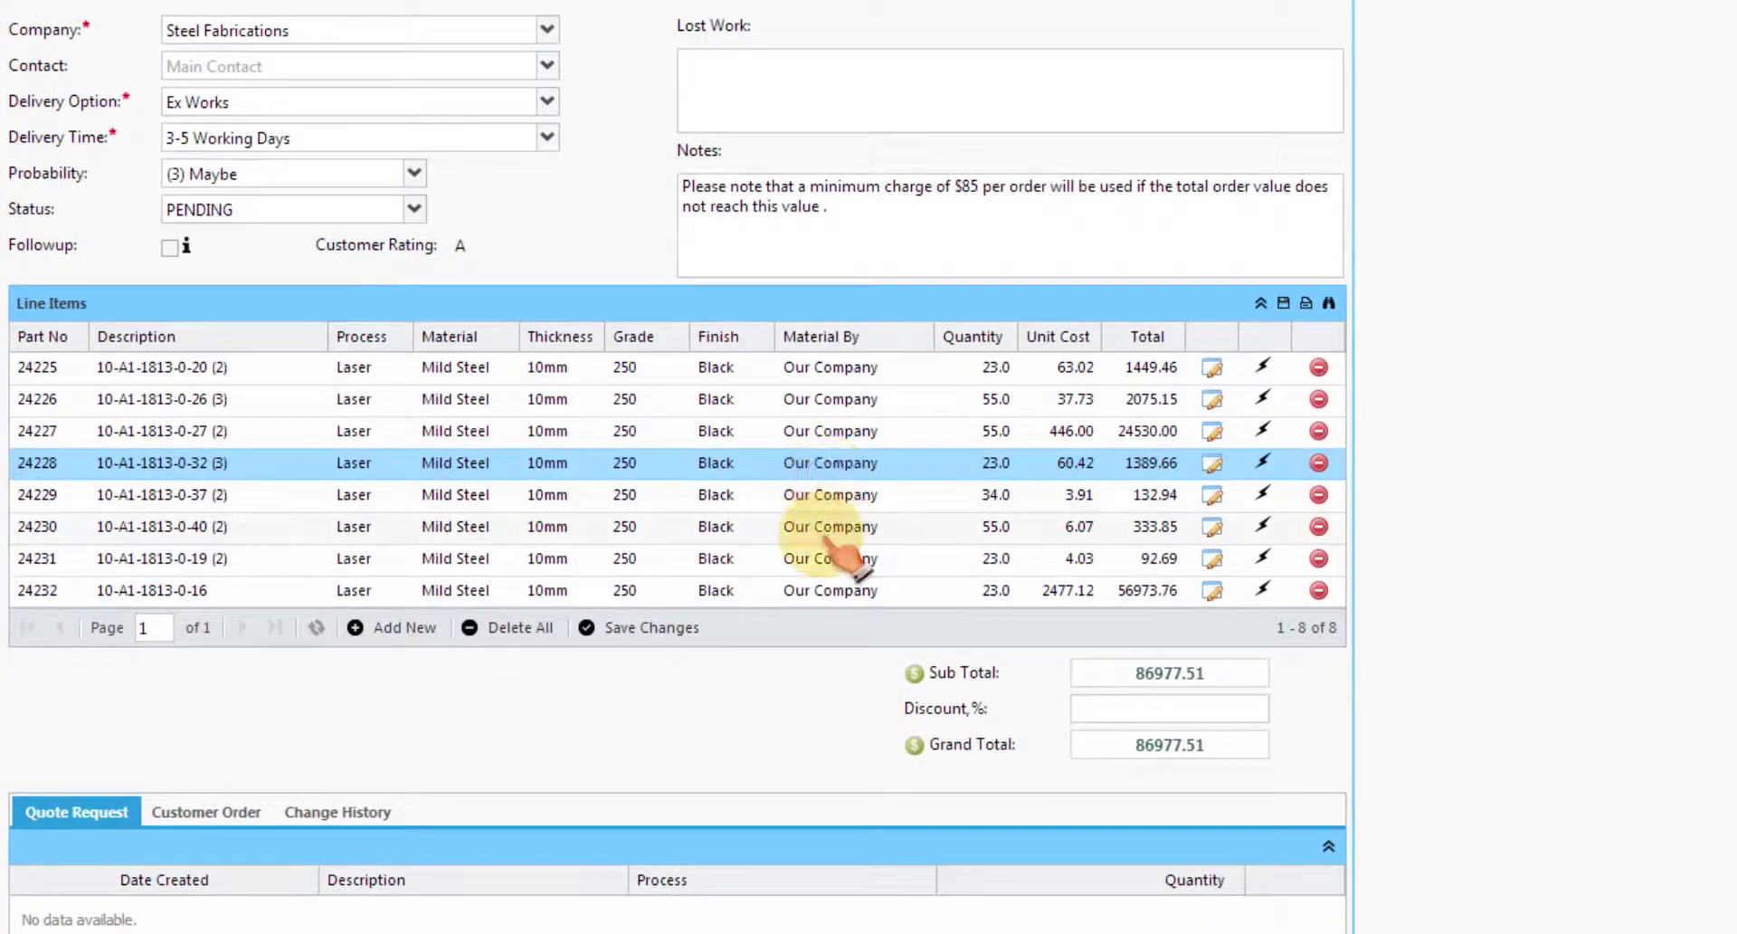
click(818, 588)
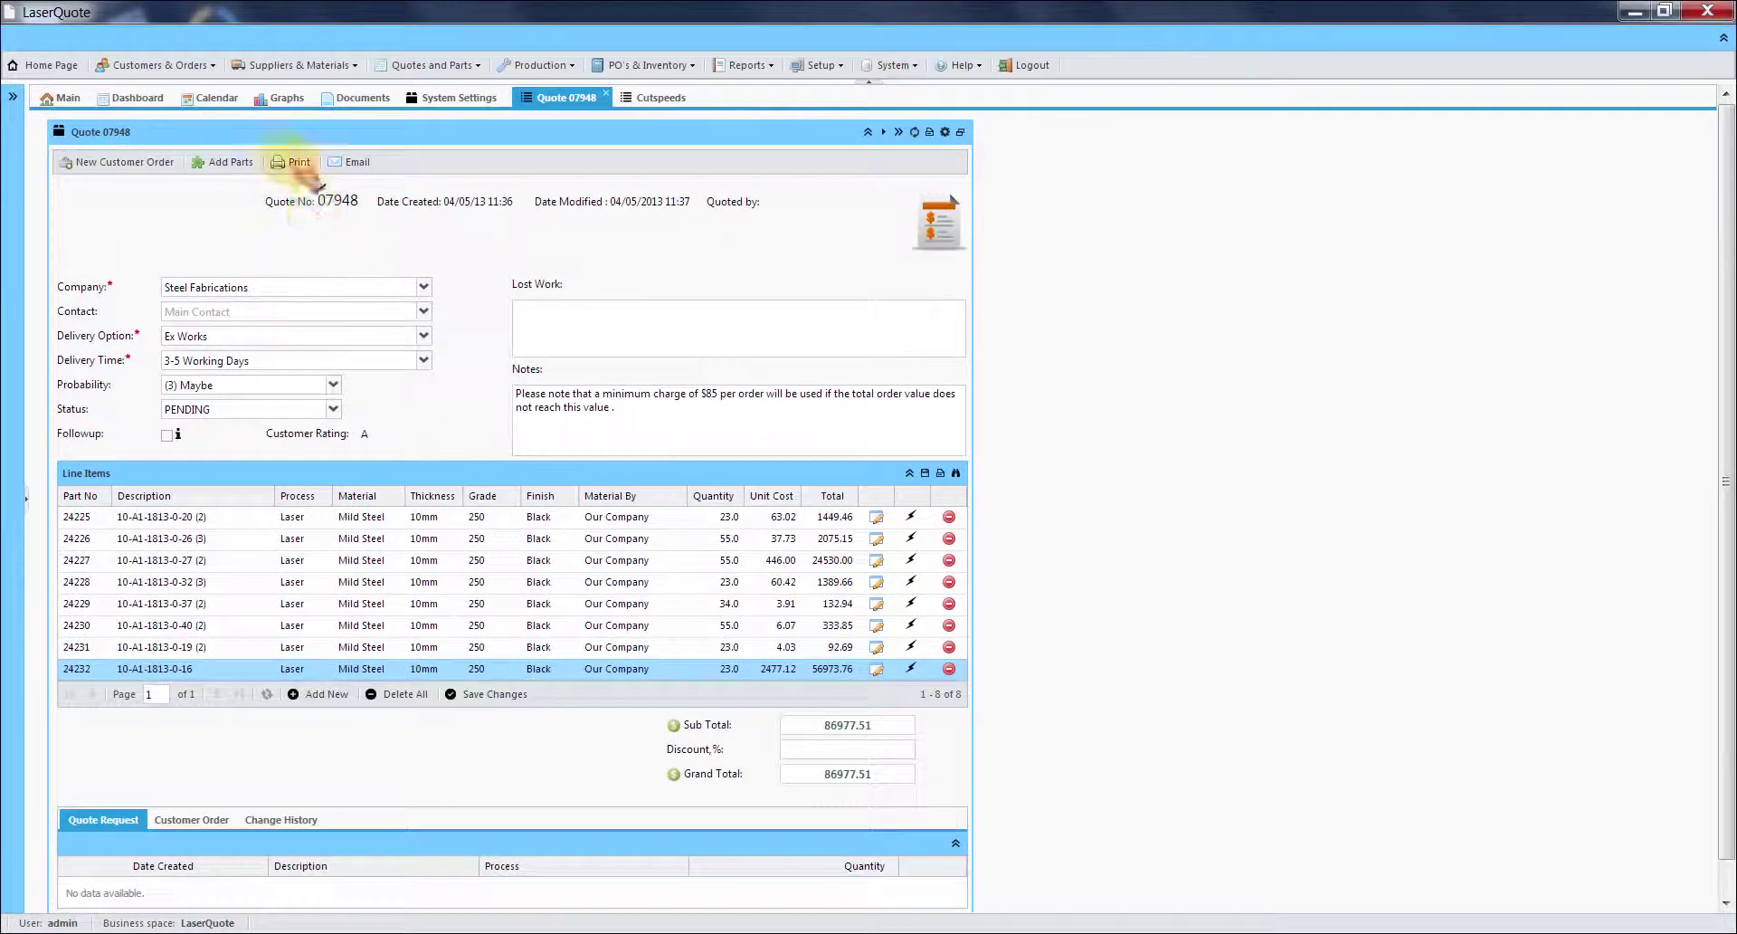
click(312, 75)
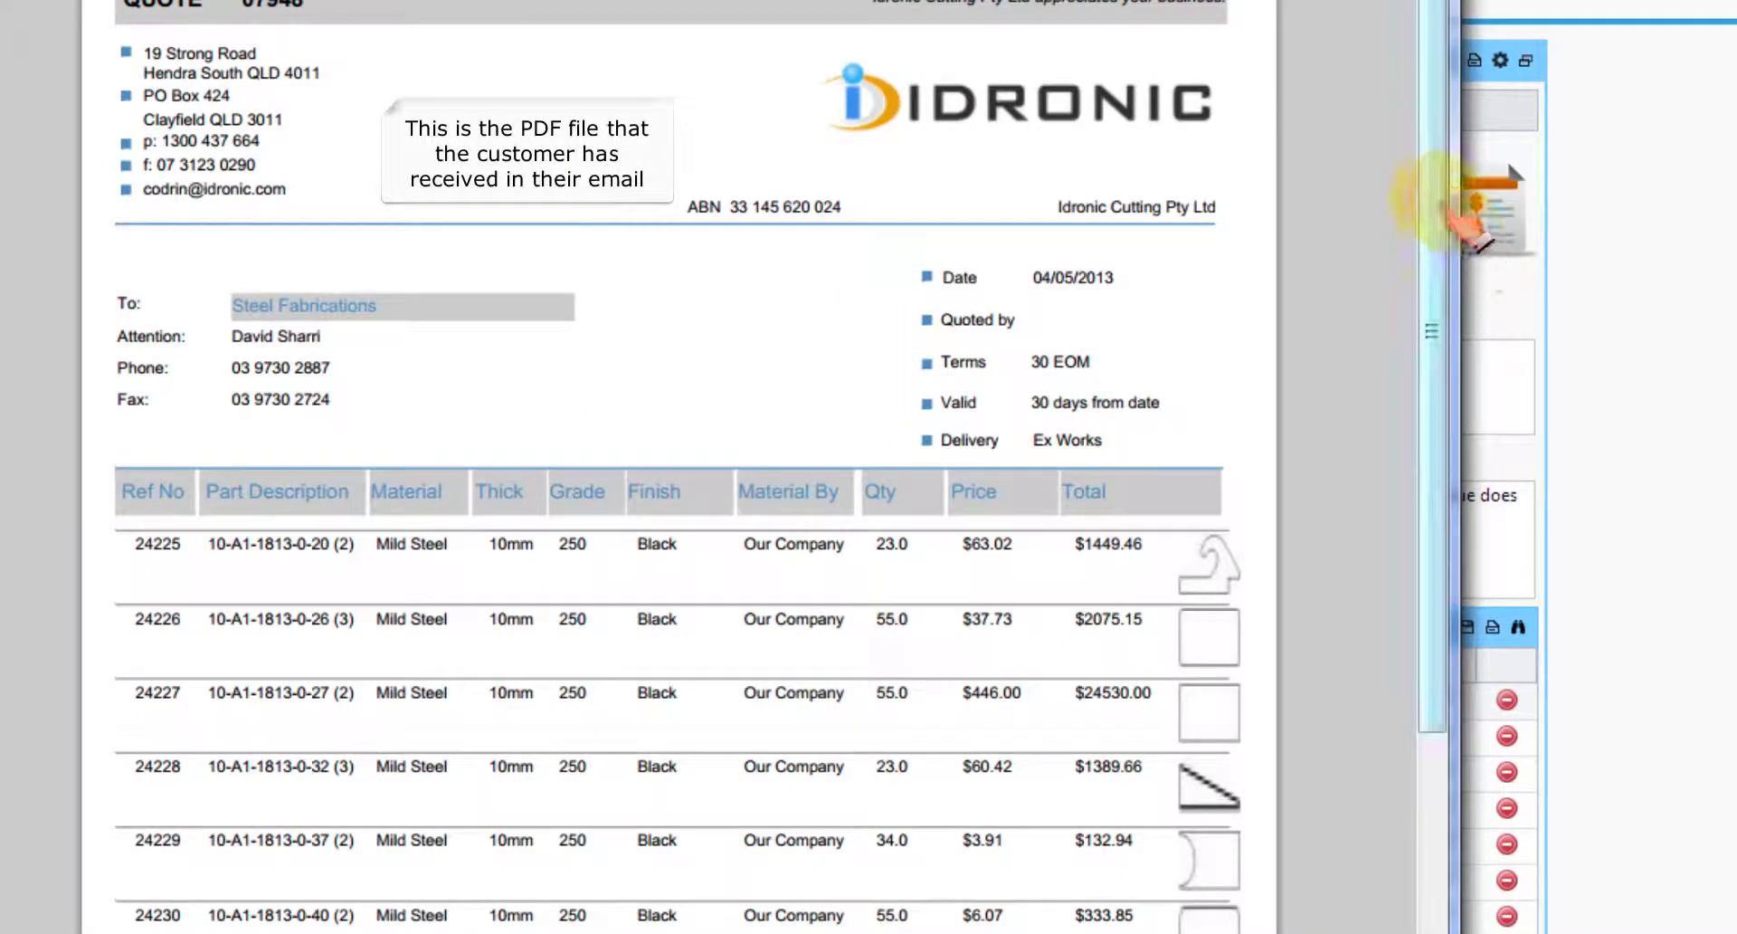
- Scroll the quote PDF through its line items and $86977.51 total, then close it
drag(1445, 233, 1450, 291)
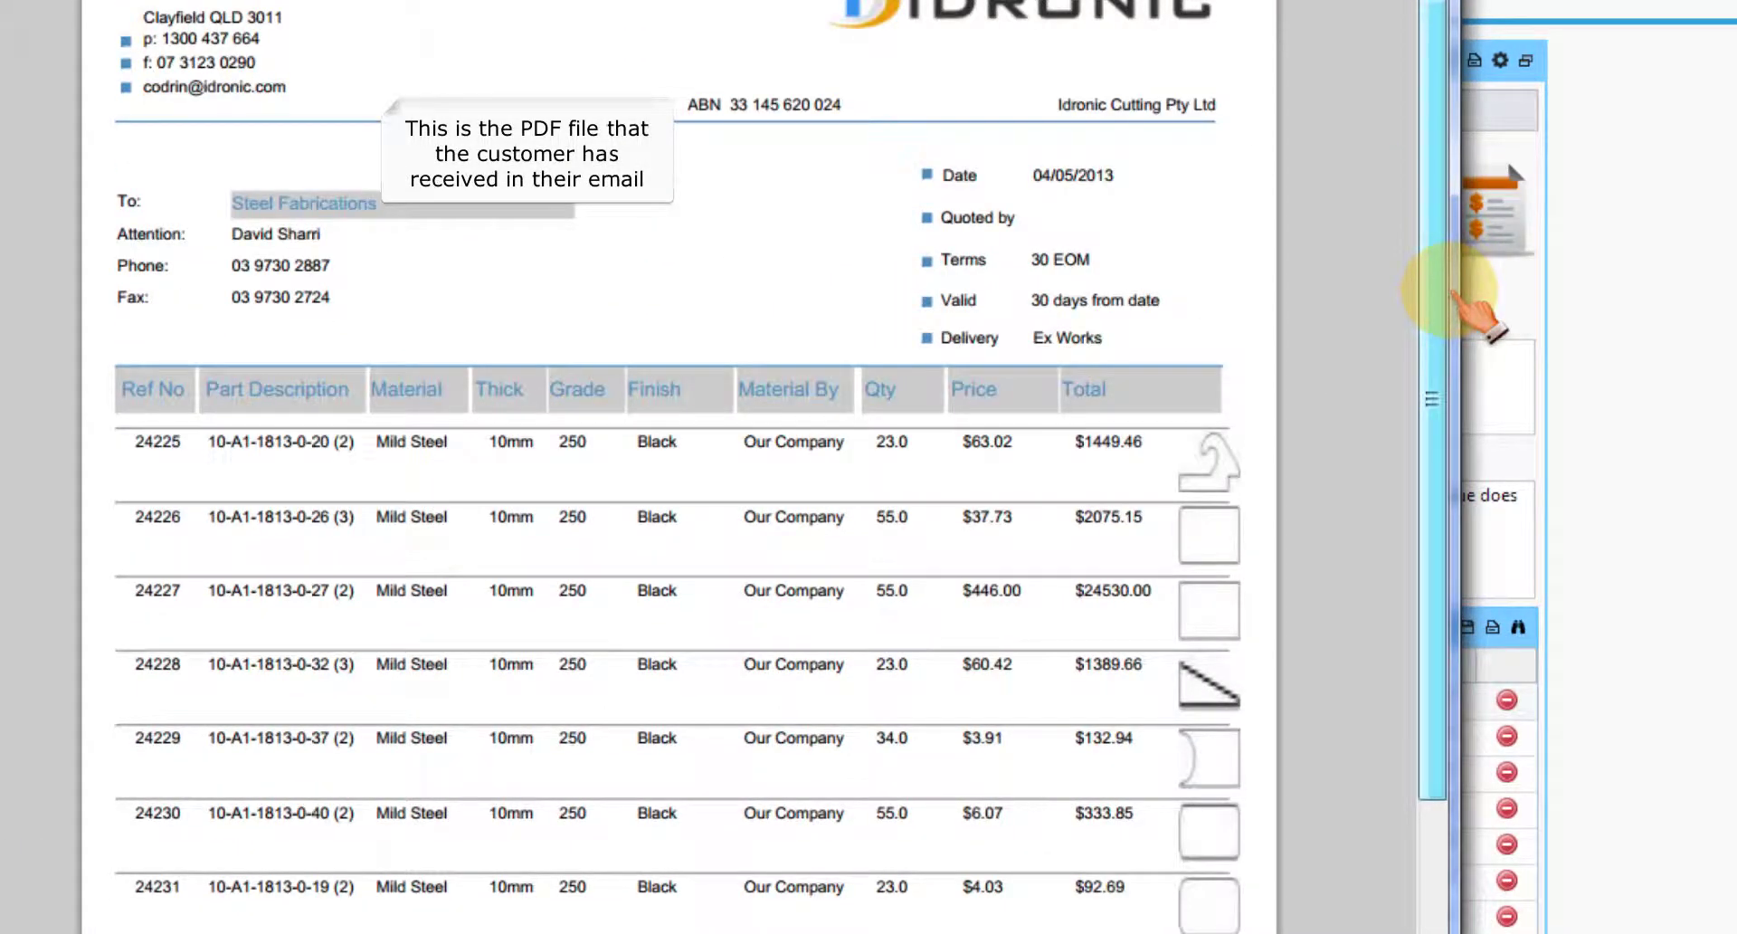
drag(1451, 292, 1485, 118)
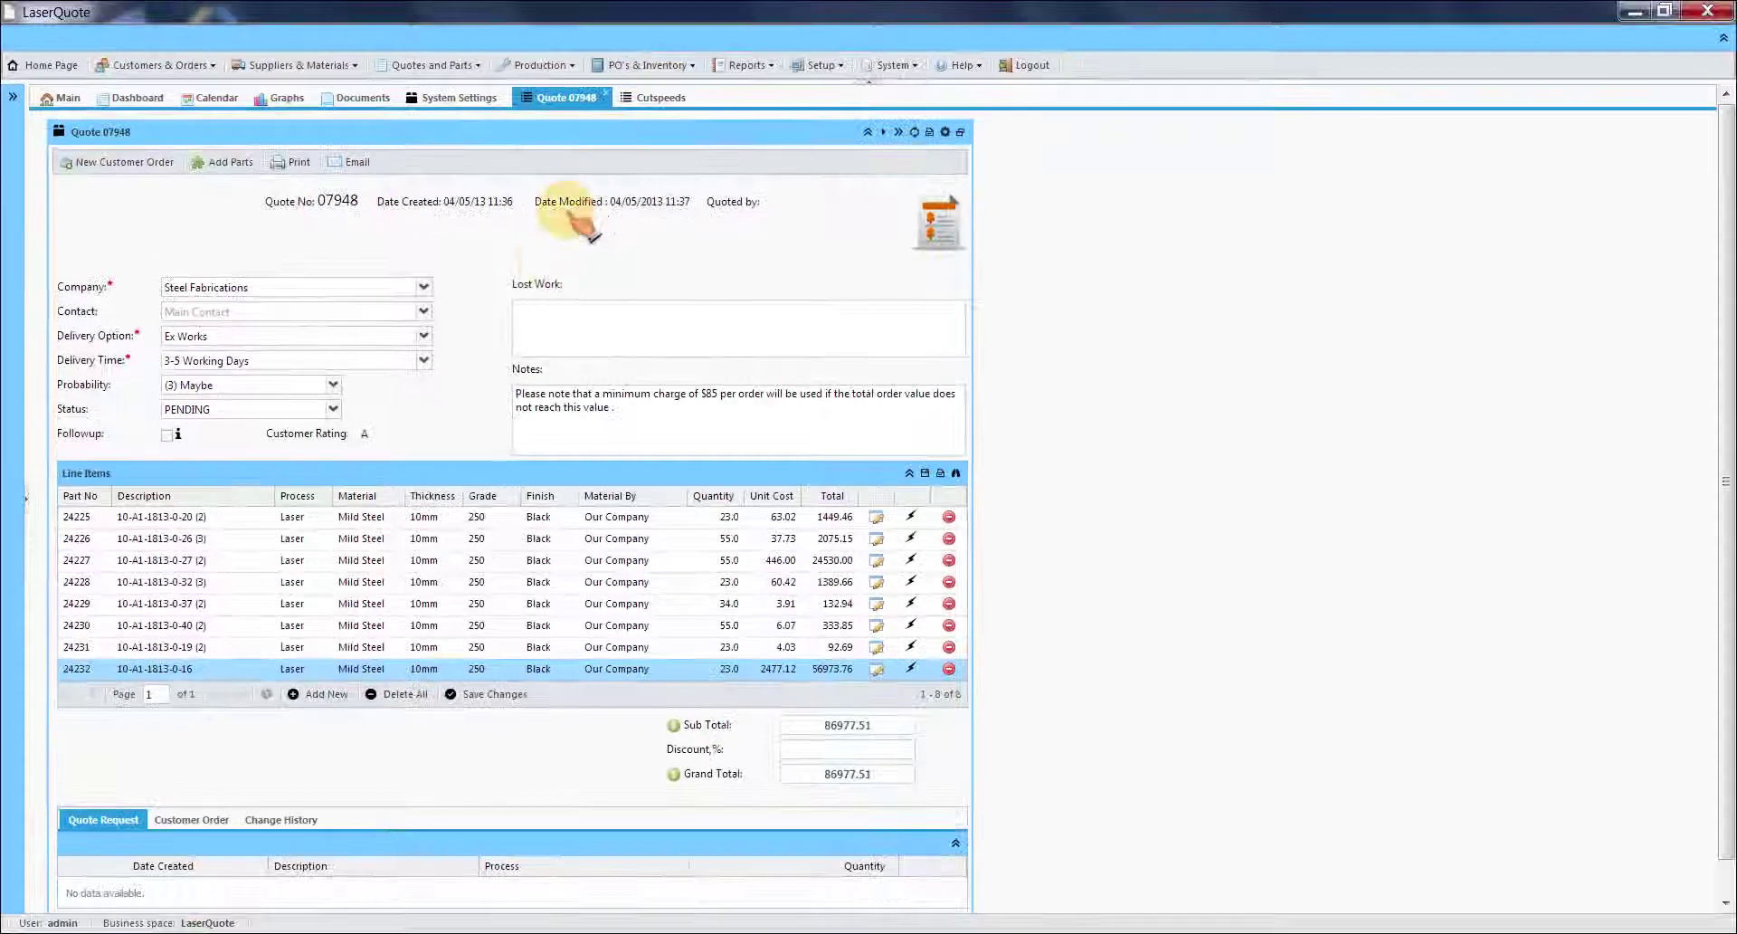
- View part 24227's picture, then open its Laser Profile Cutting work item (quantity 55, $446.00)
click(875, 560)
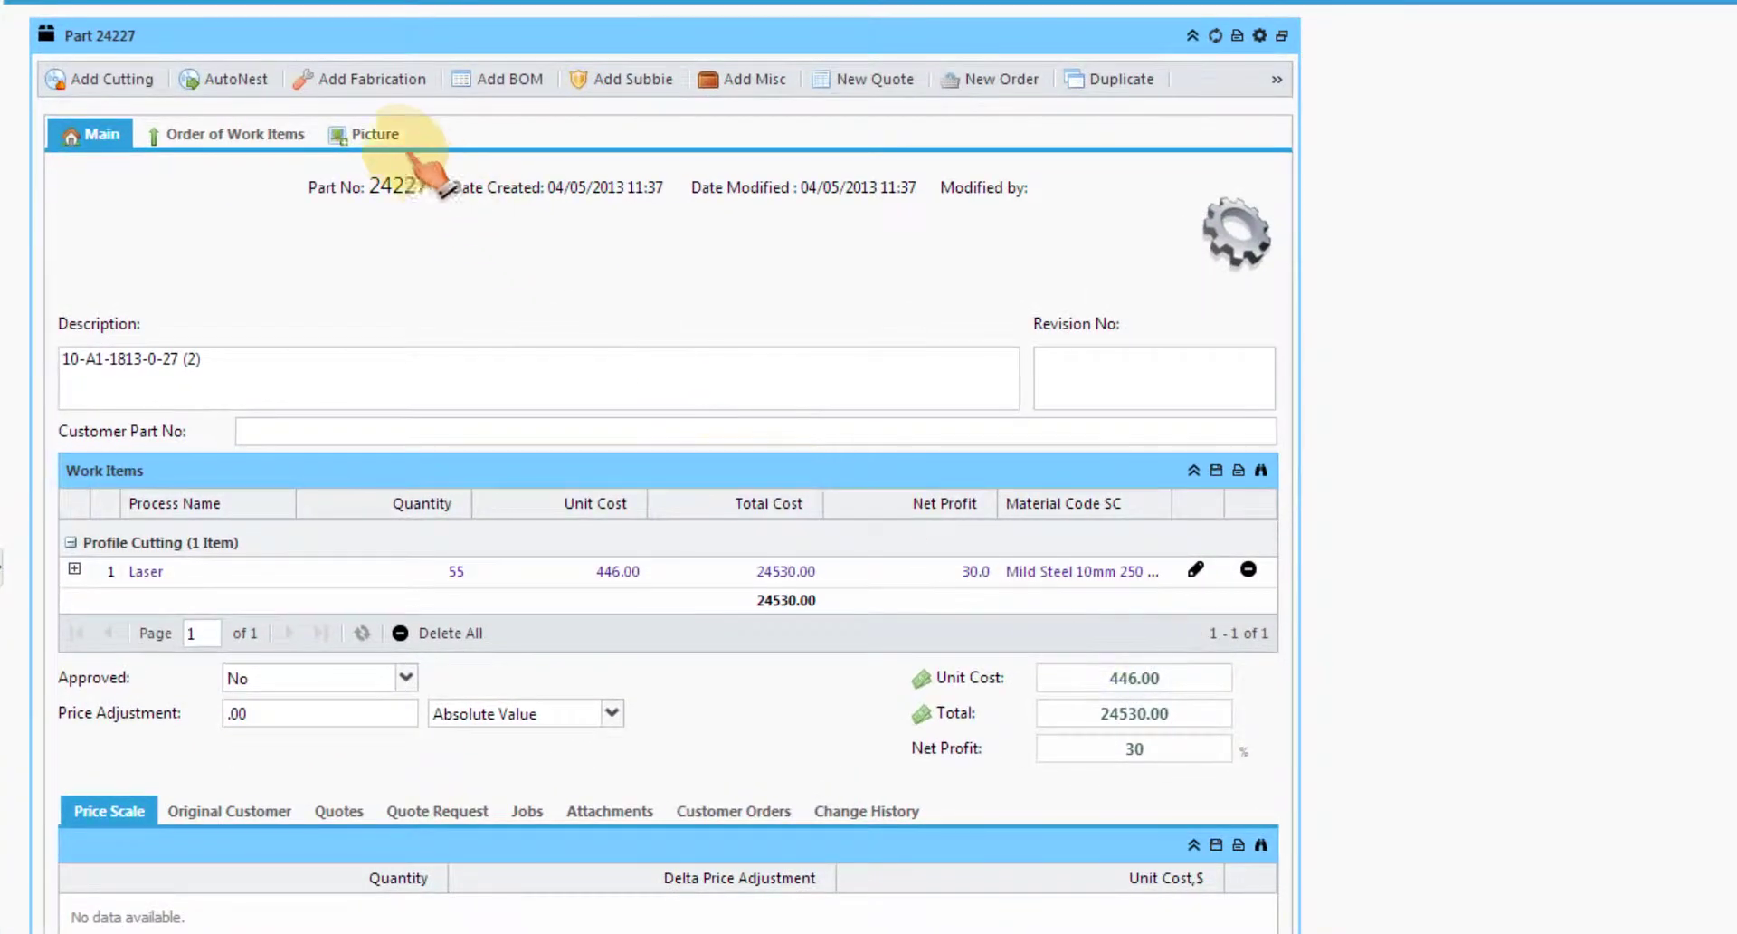
click(297, 200)
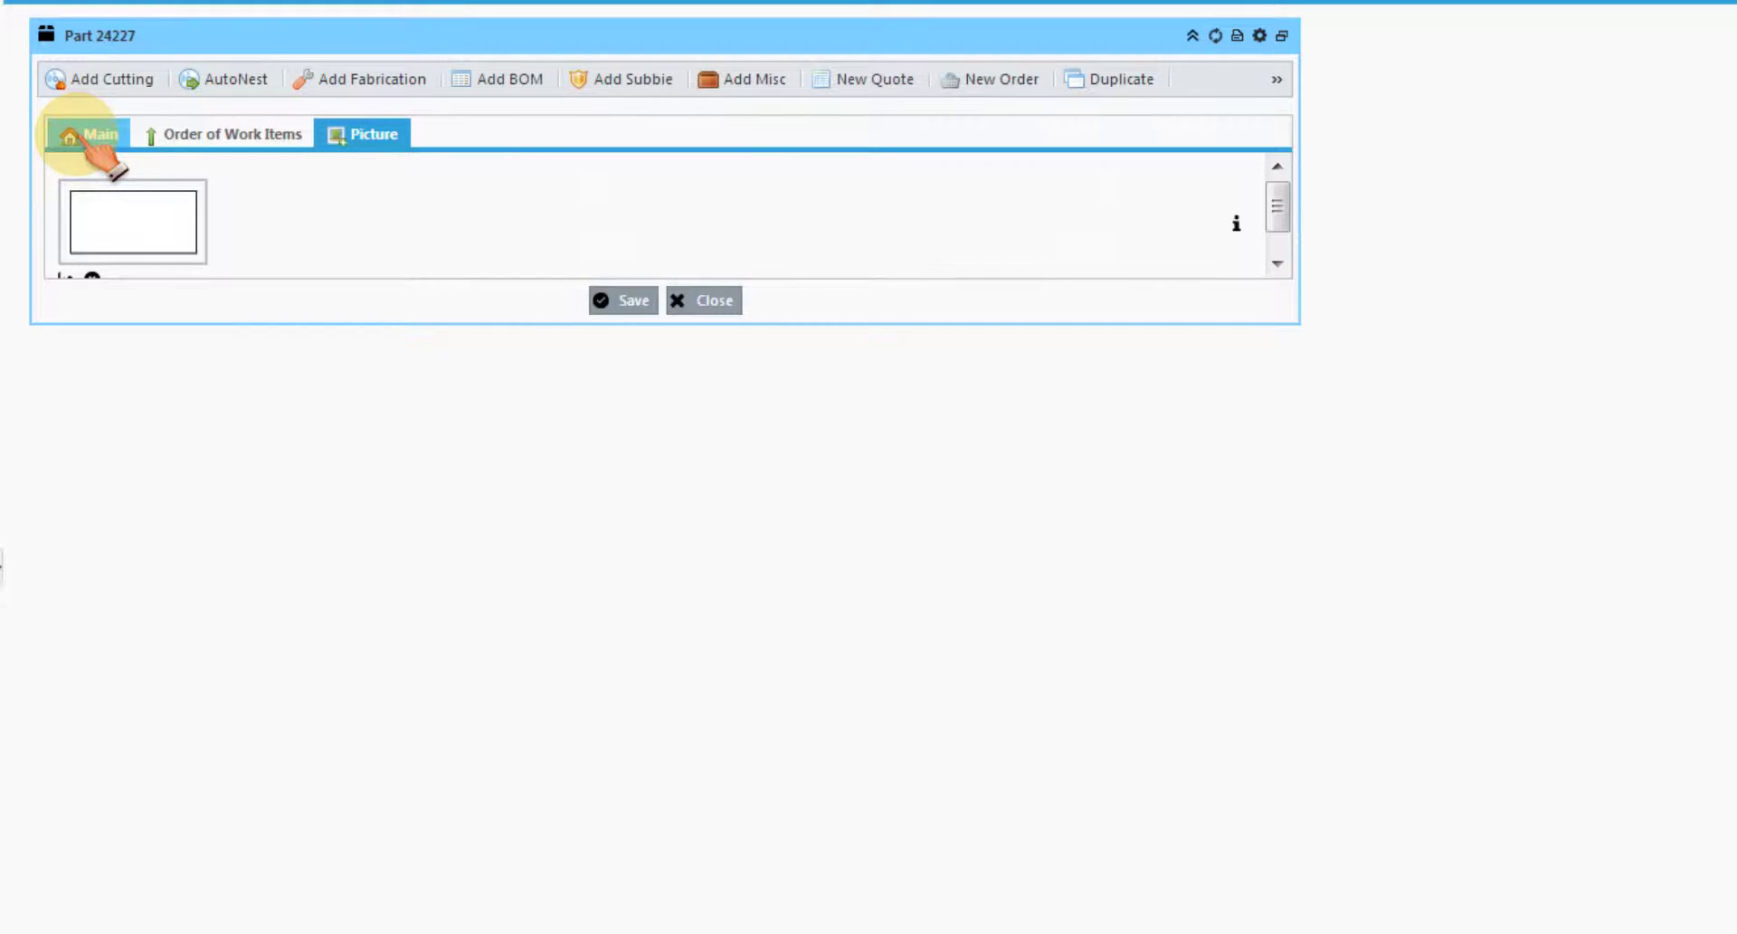
click(84, 136)
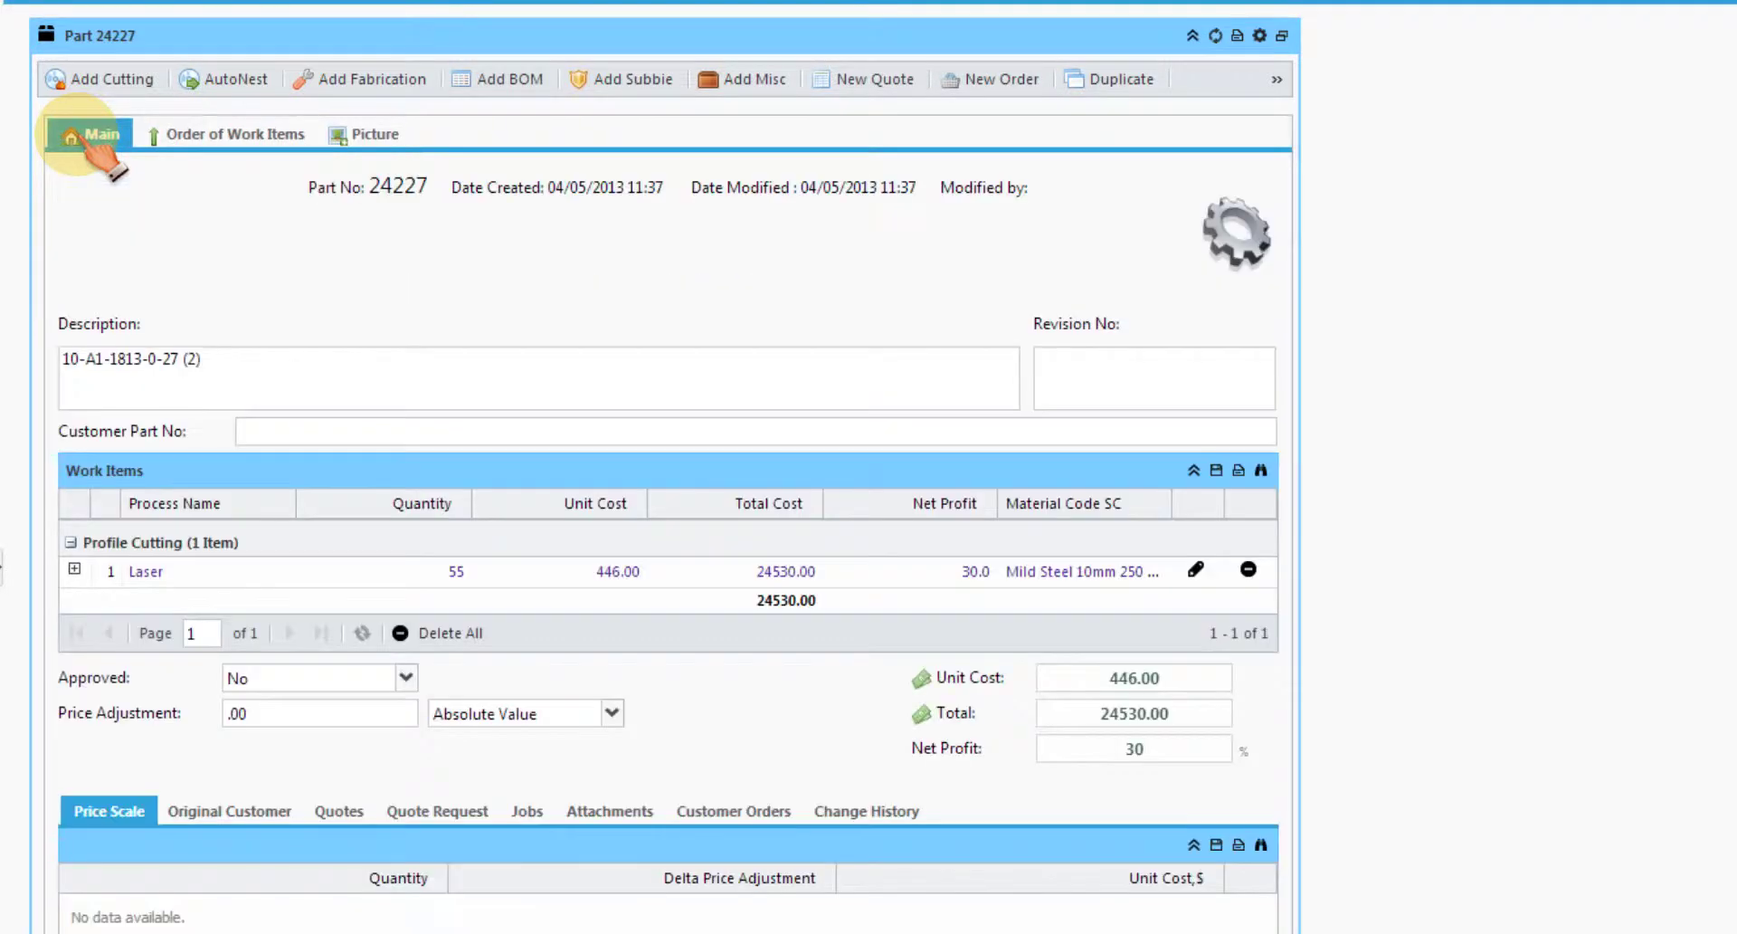
click(1020, 579)
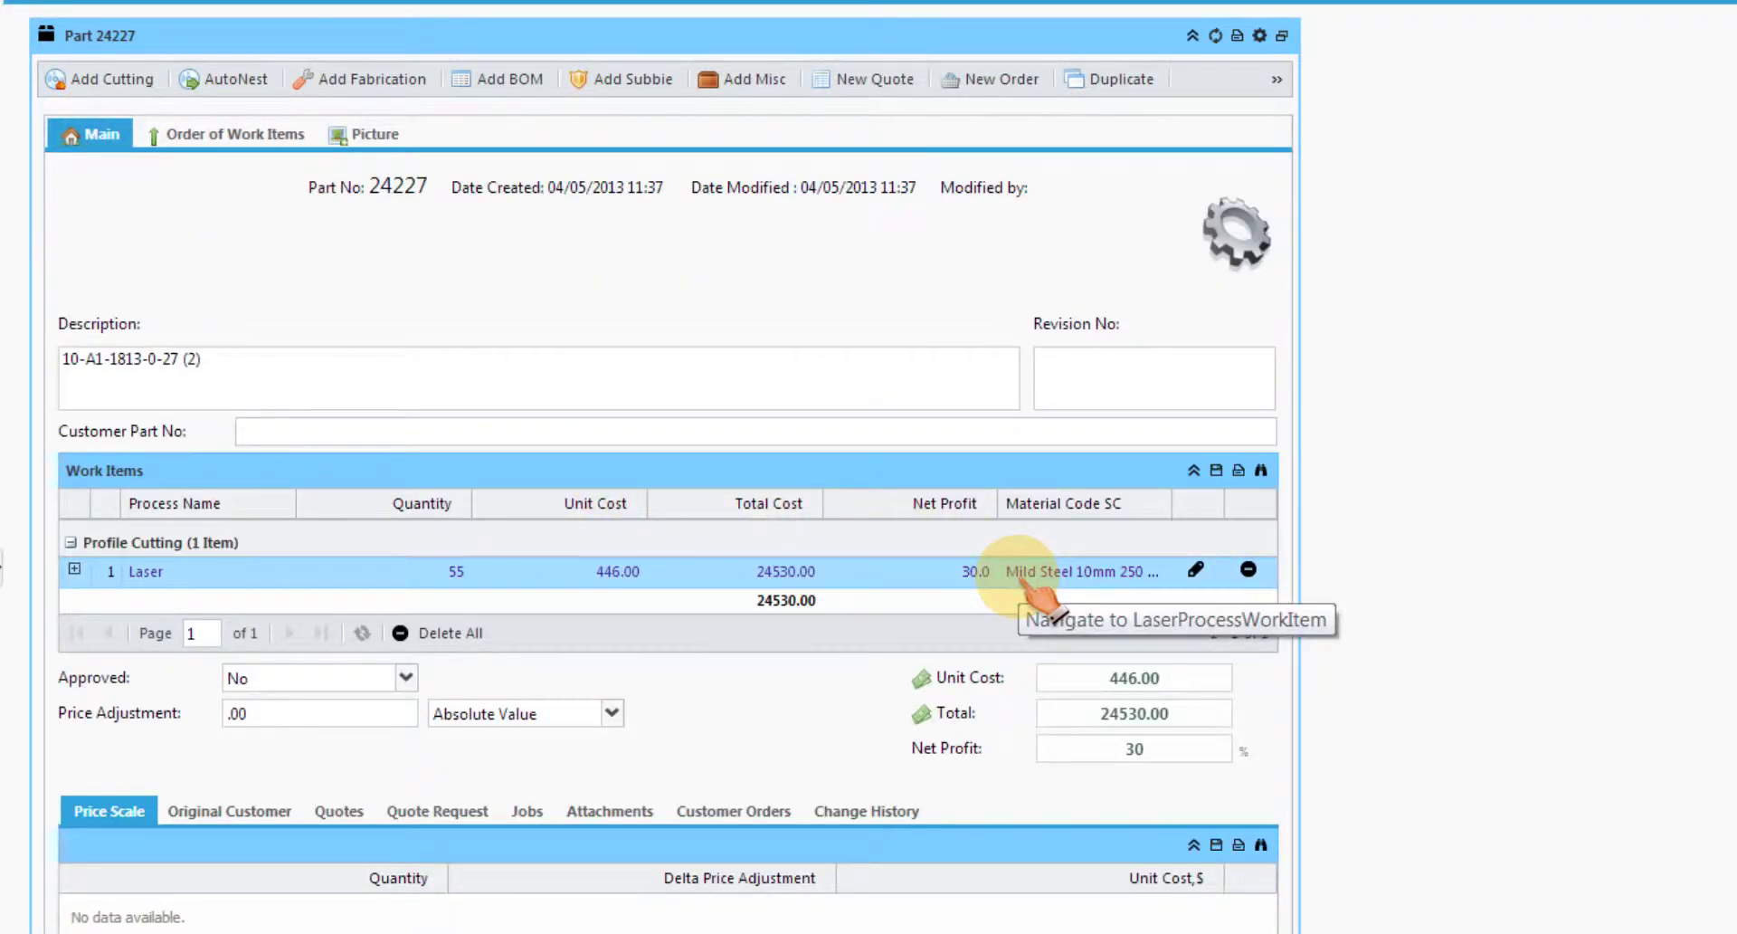
click(1023, 580)
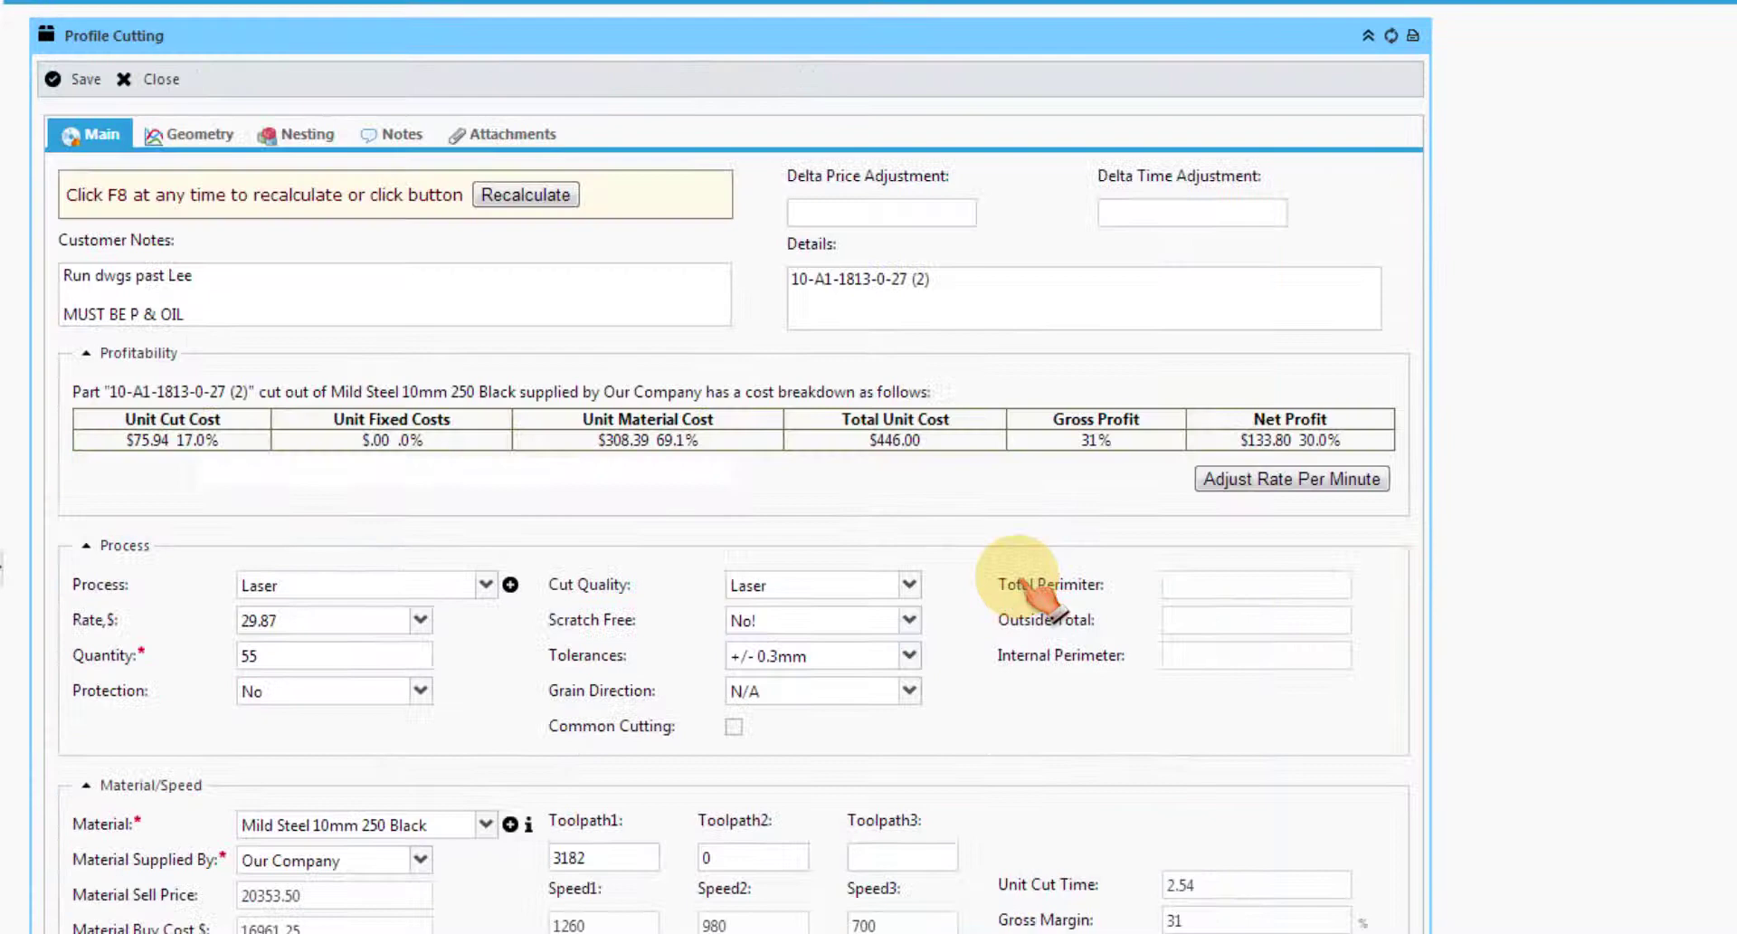
- Open the Nesting.QFB attachment's document record from the work item's attachments
click(512, 135)
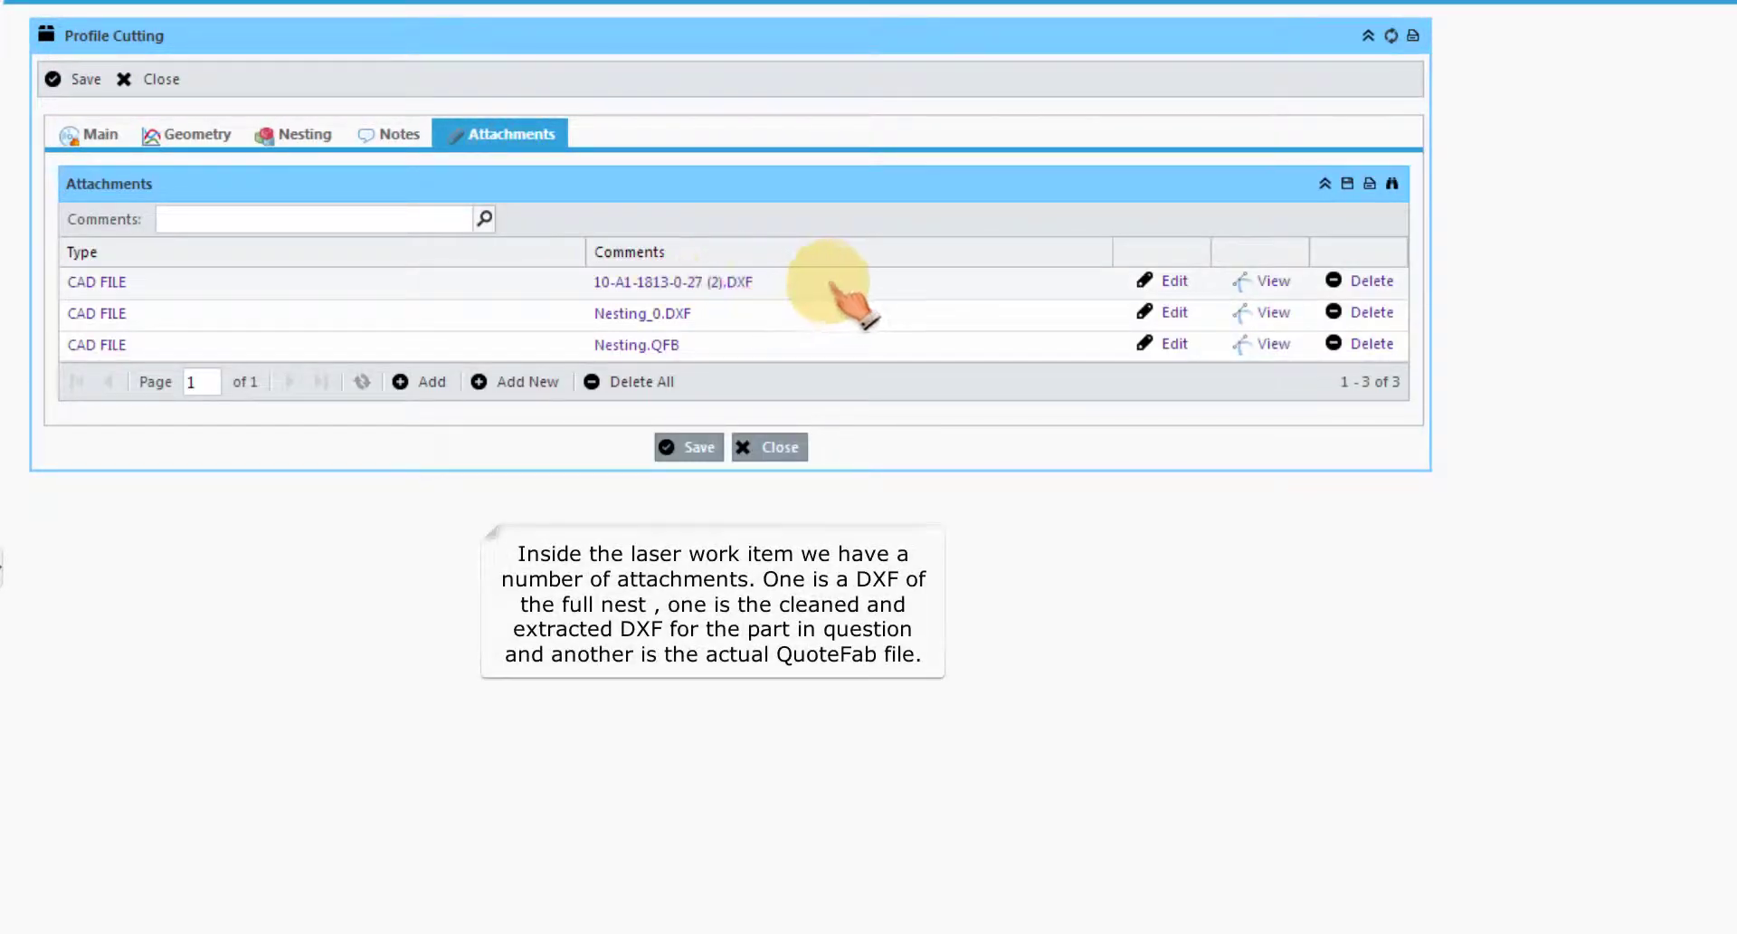
click(834, 282)
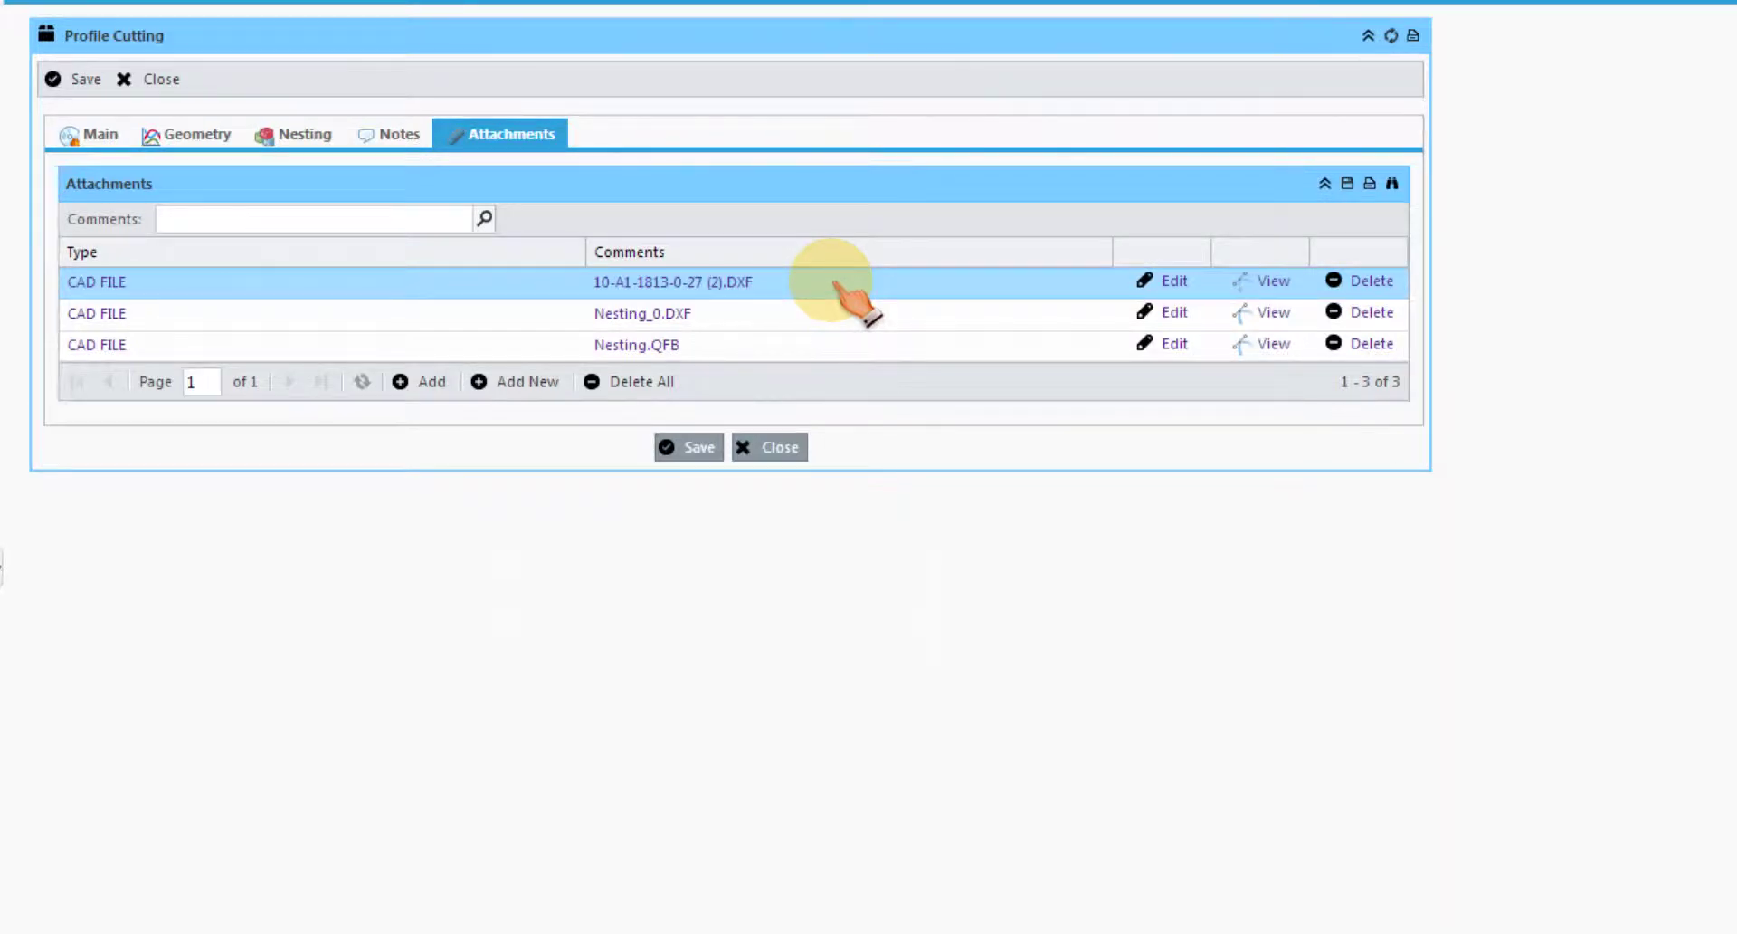
click(791, 345)
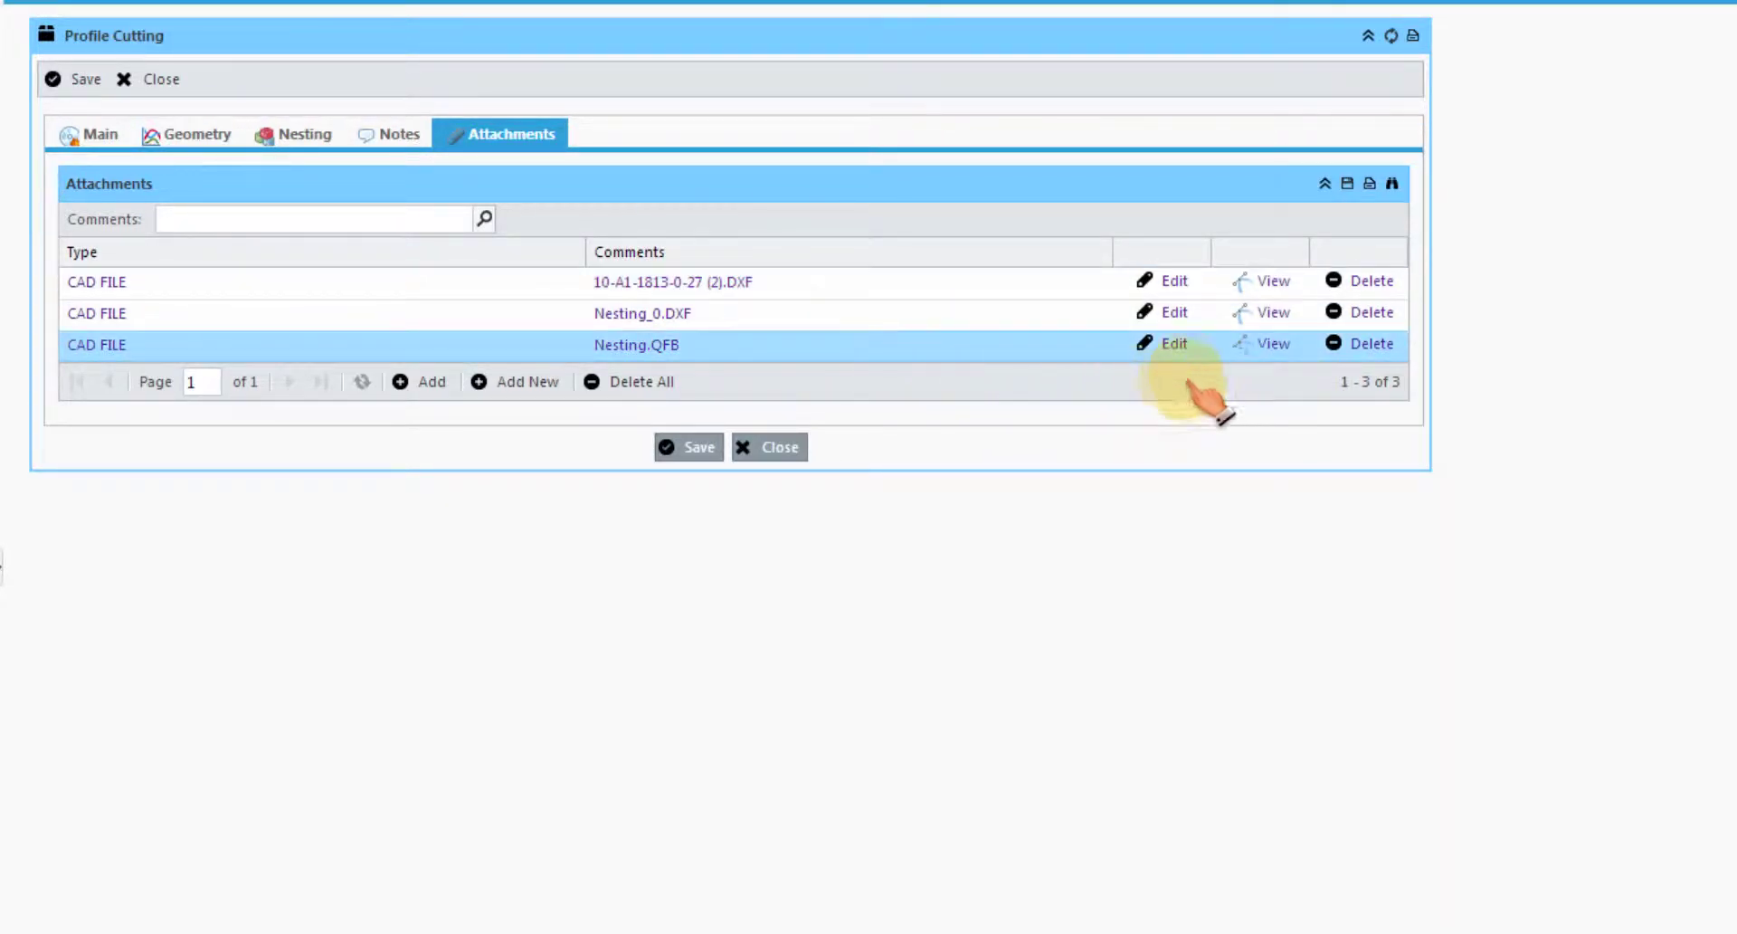
click(1172, 345)
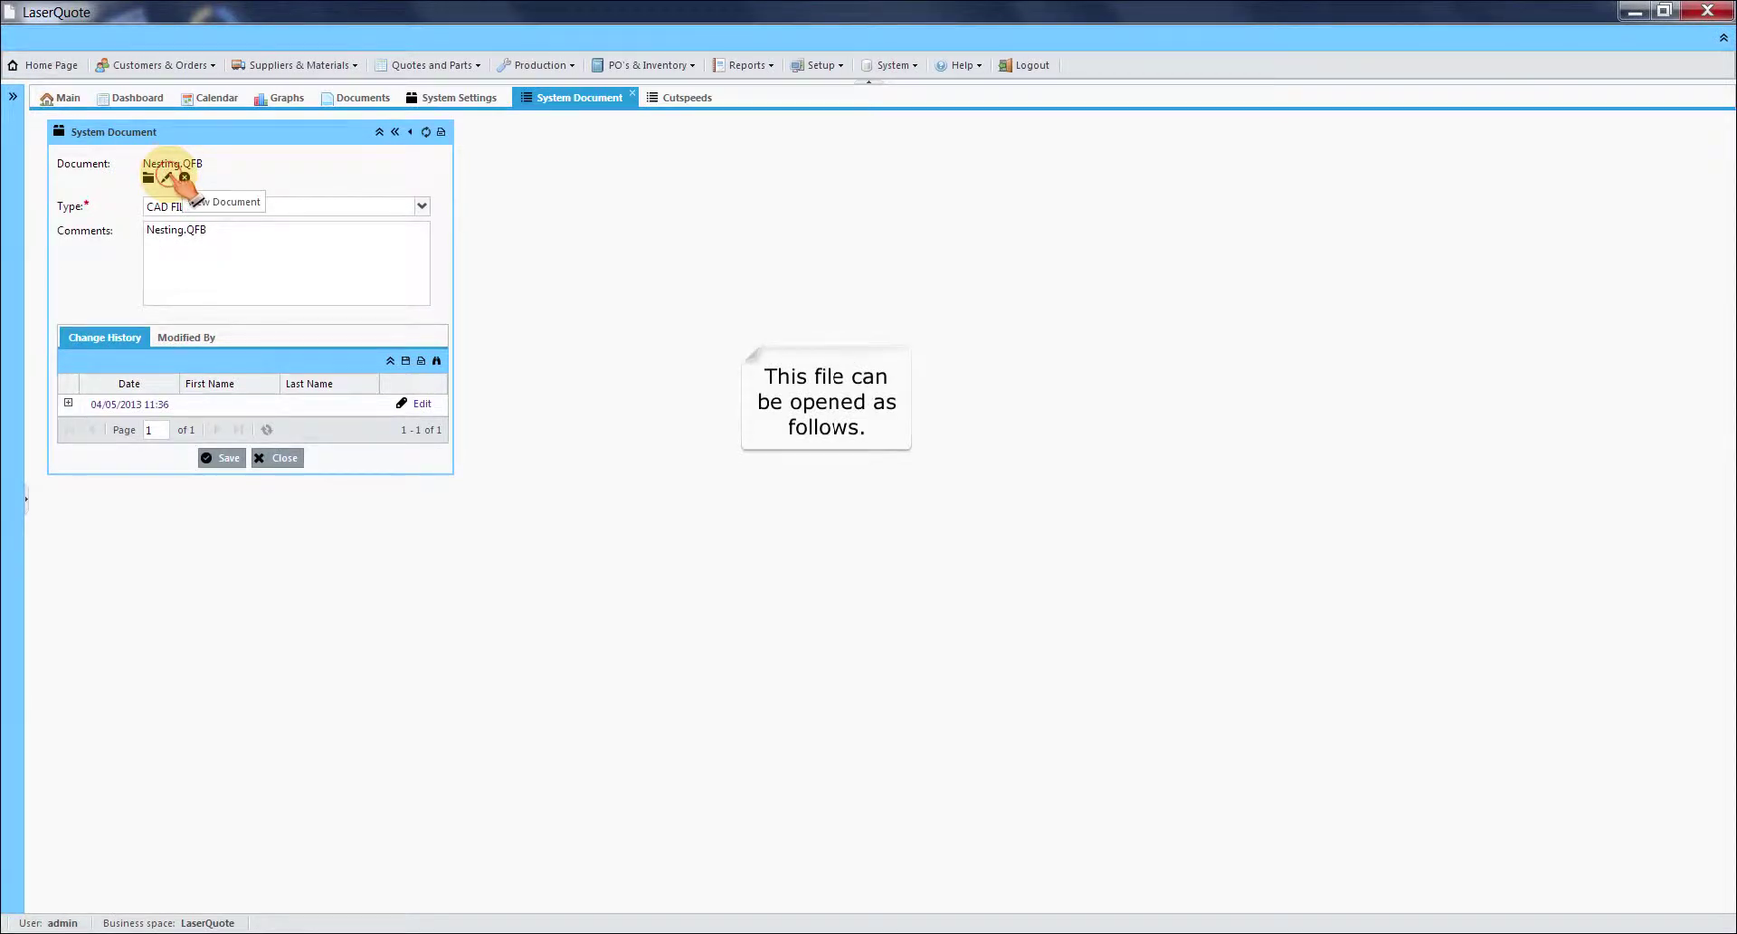
- Save Nesting.QFB as Nesting (20).QFB in Downloads and open it in QuoteFab
click(168, 175)
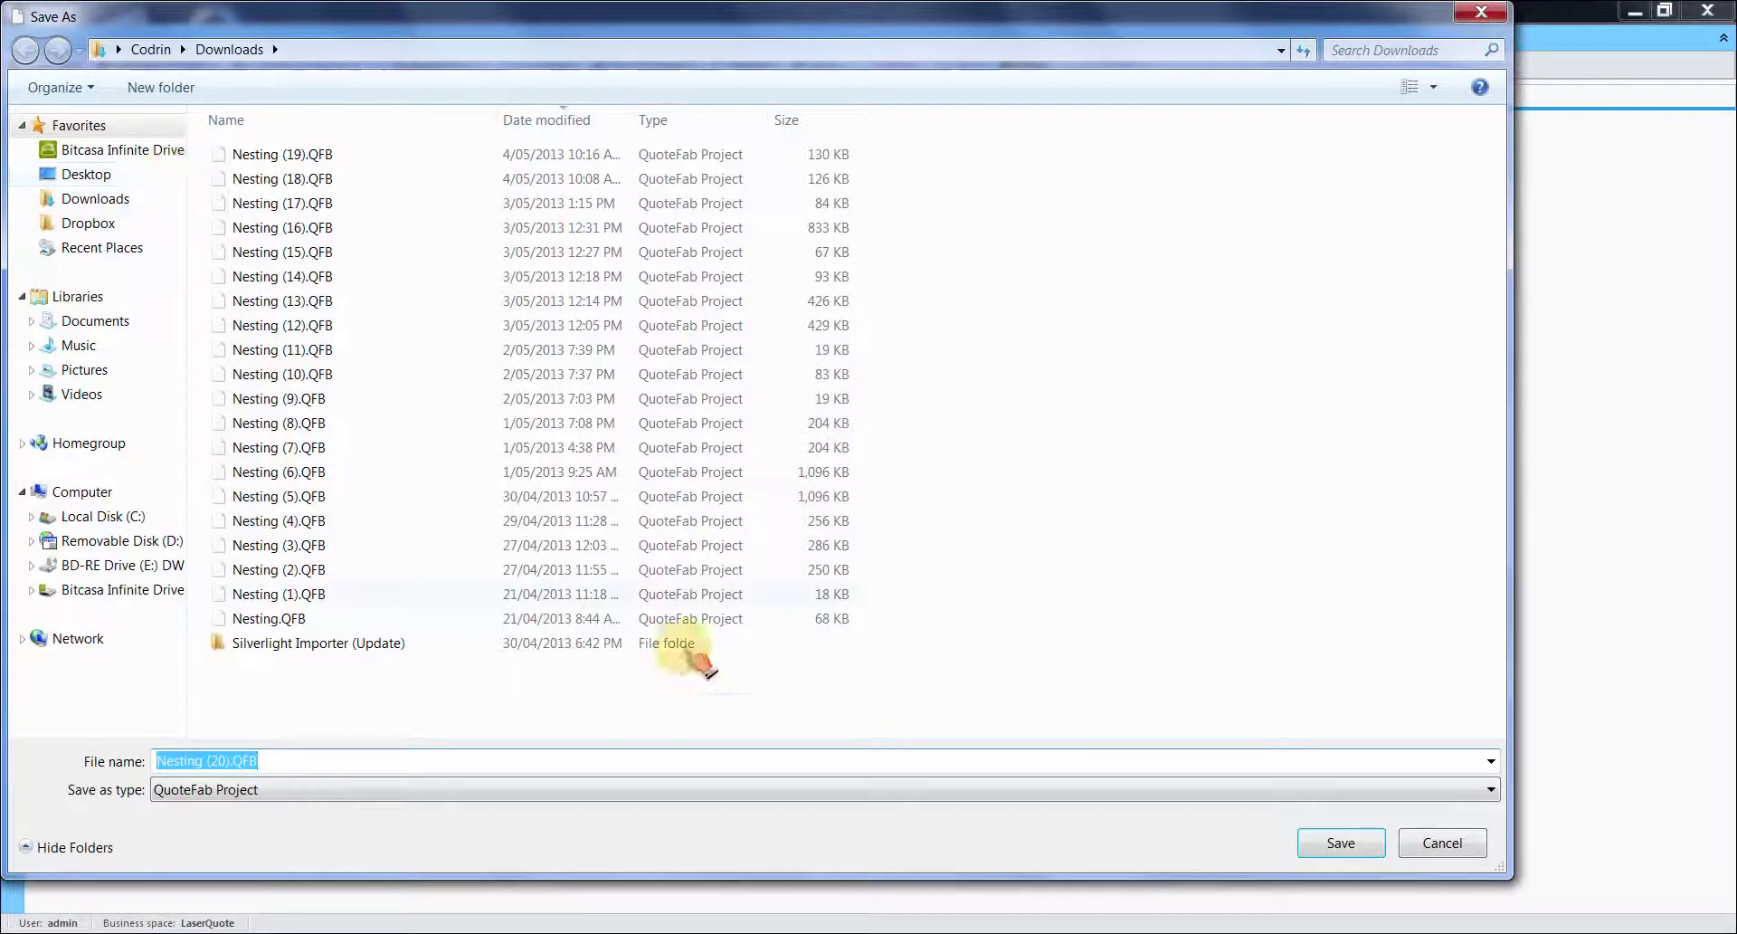
click(1339, 841)
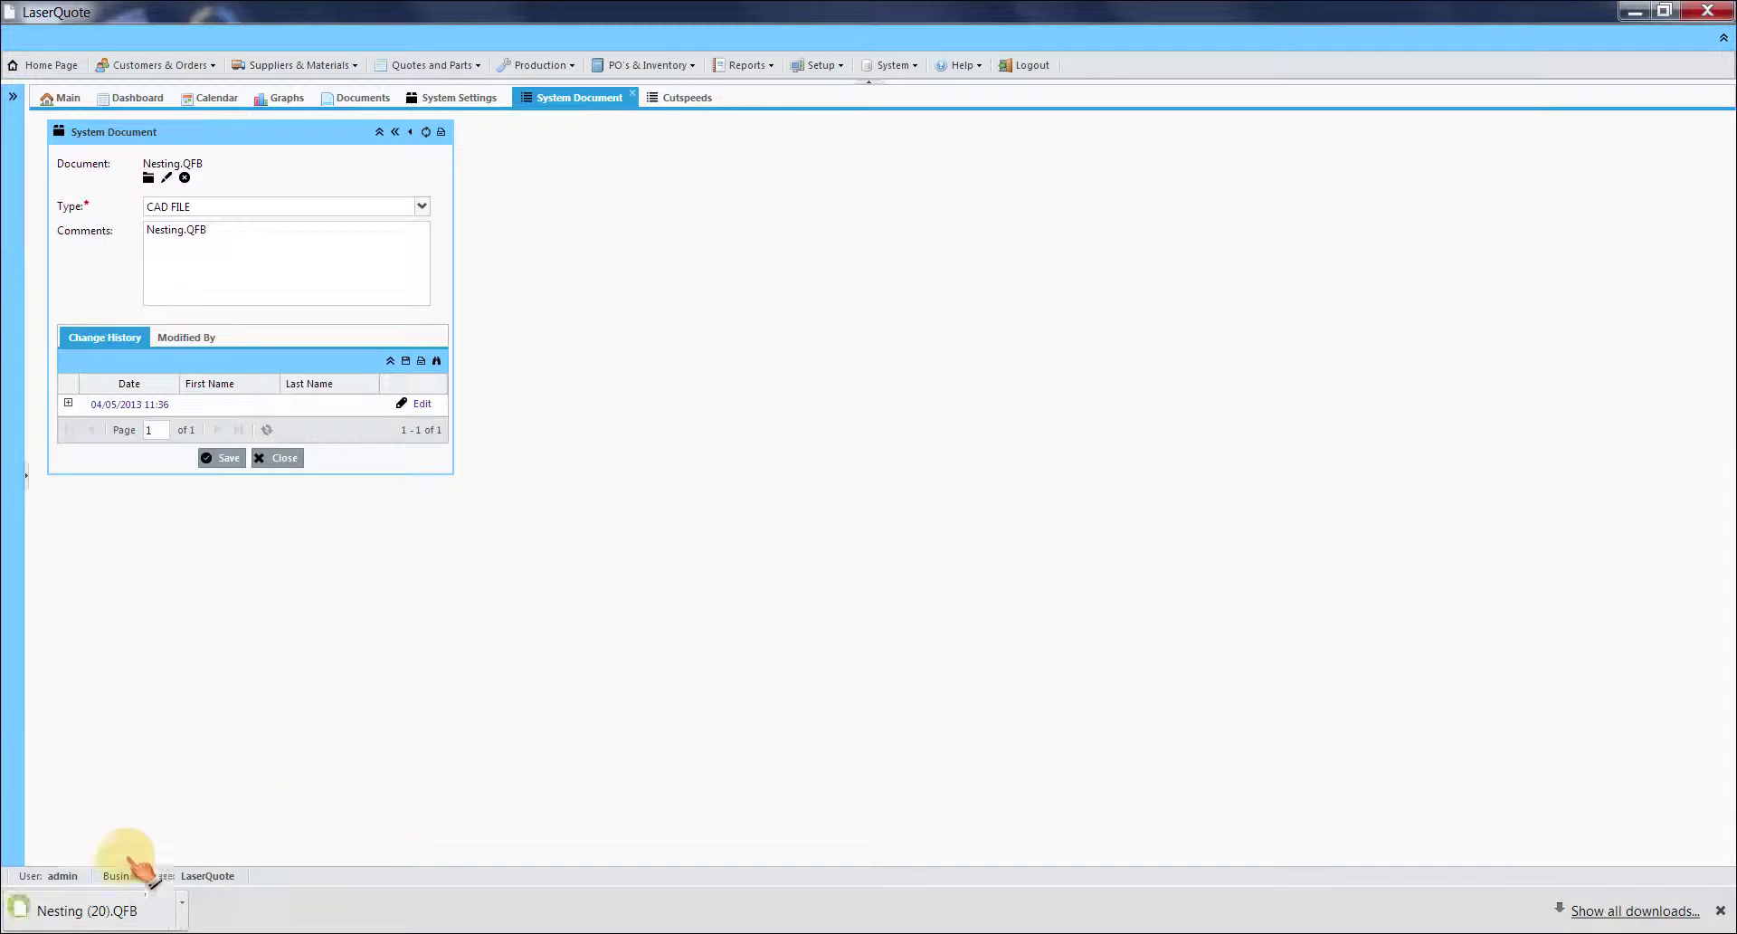
click(98, 910)
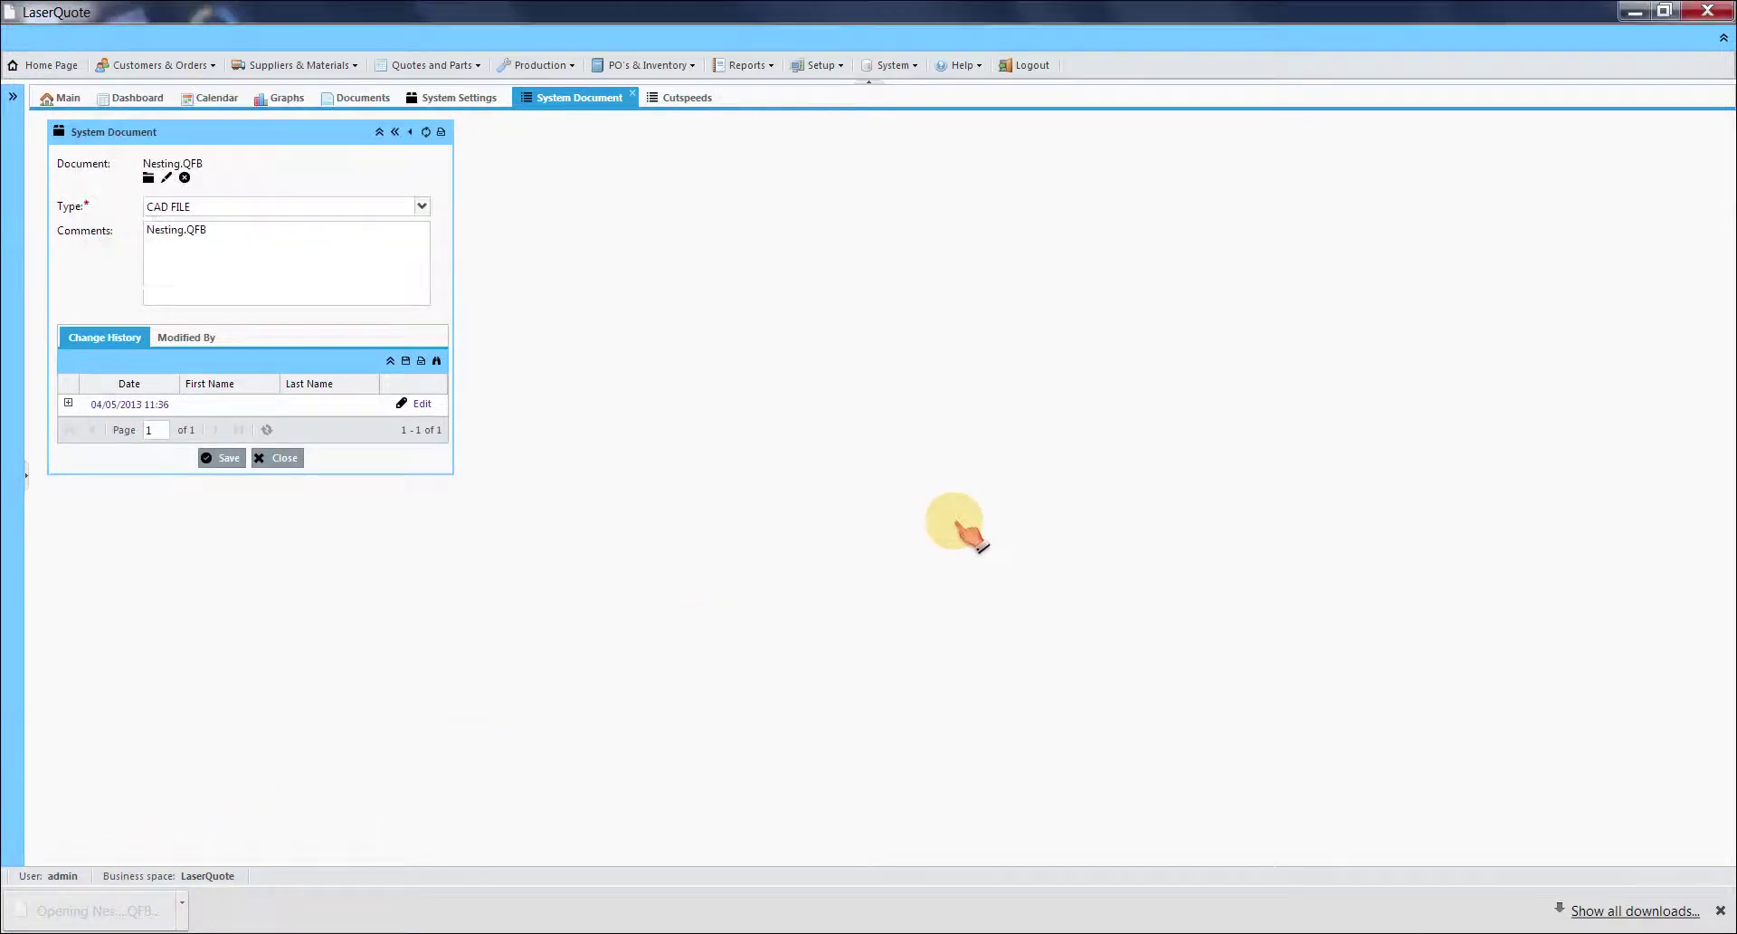
click(1721, 910)
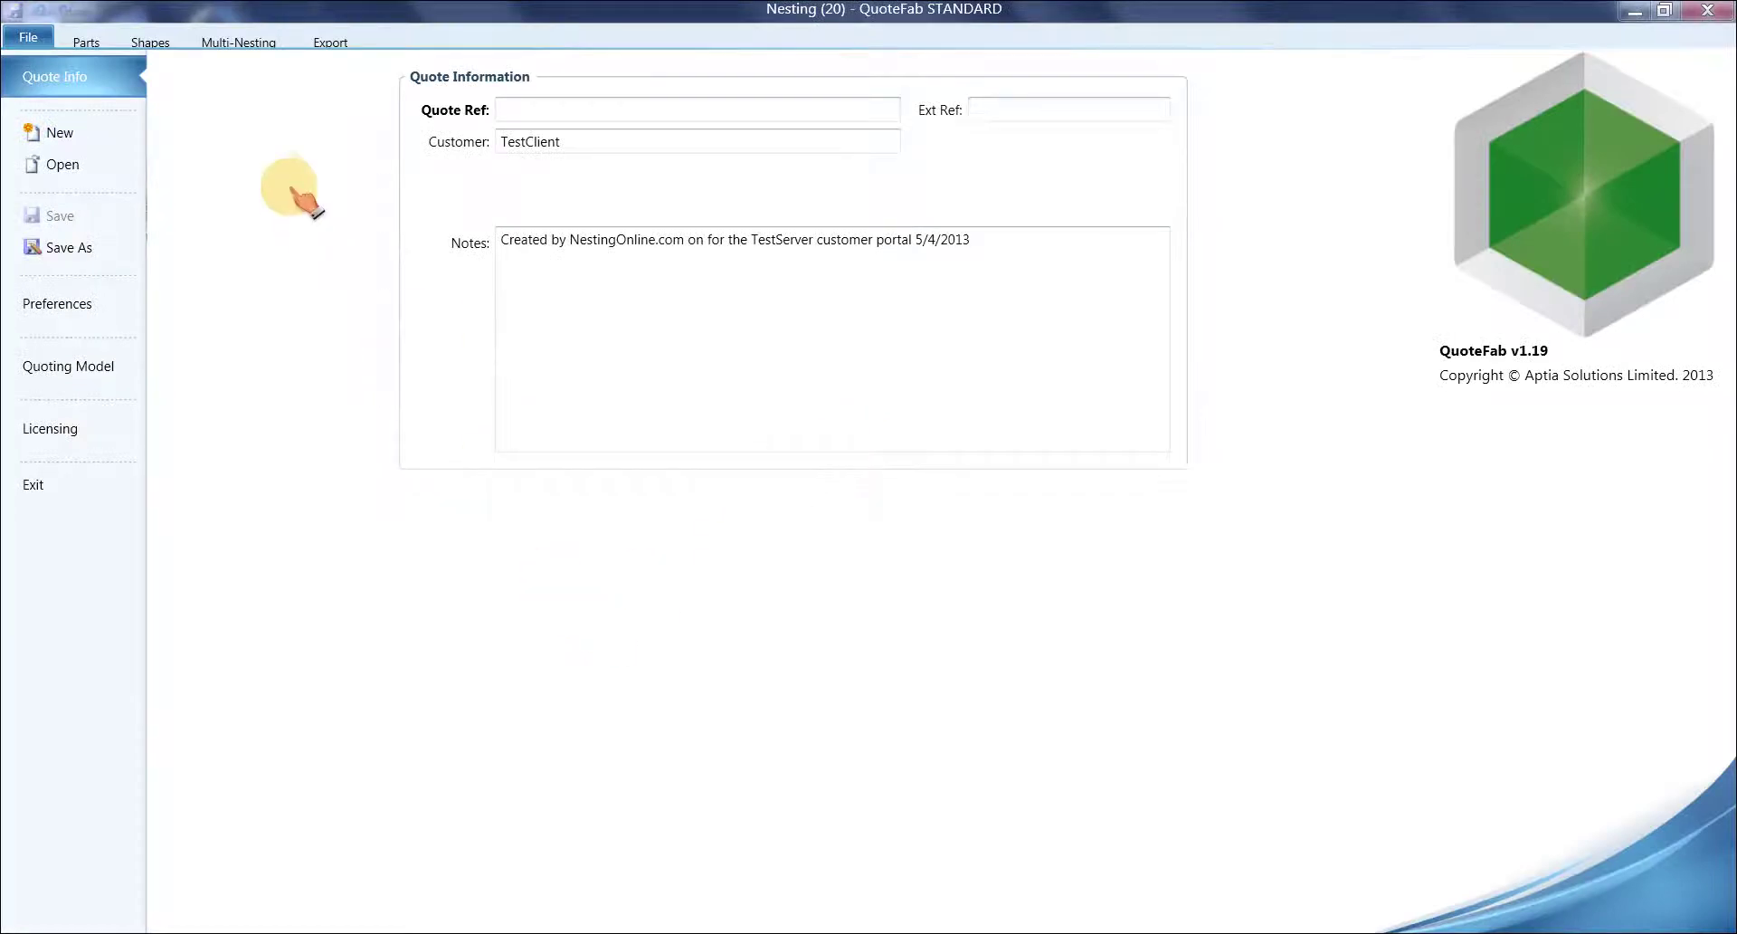
- Enlarge the Multi-Nesting view and highlight parts 10-A1-1813-0-16 through -32 (3) in the nests
click(253, 47)
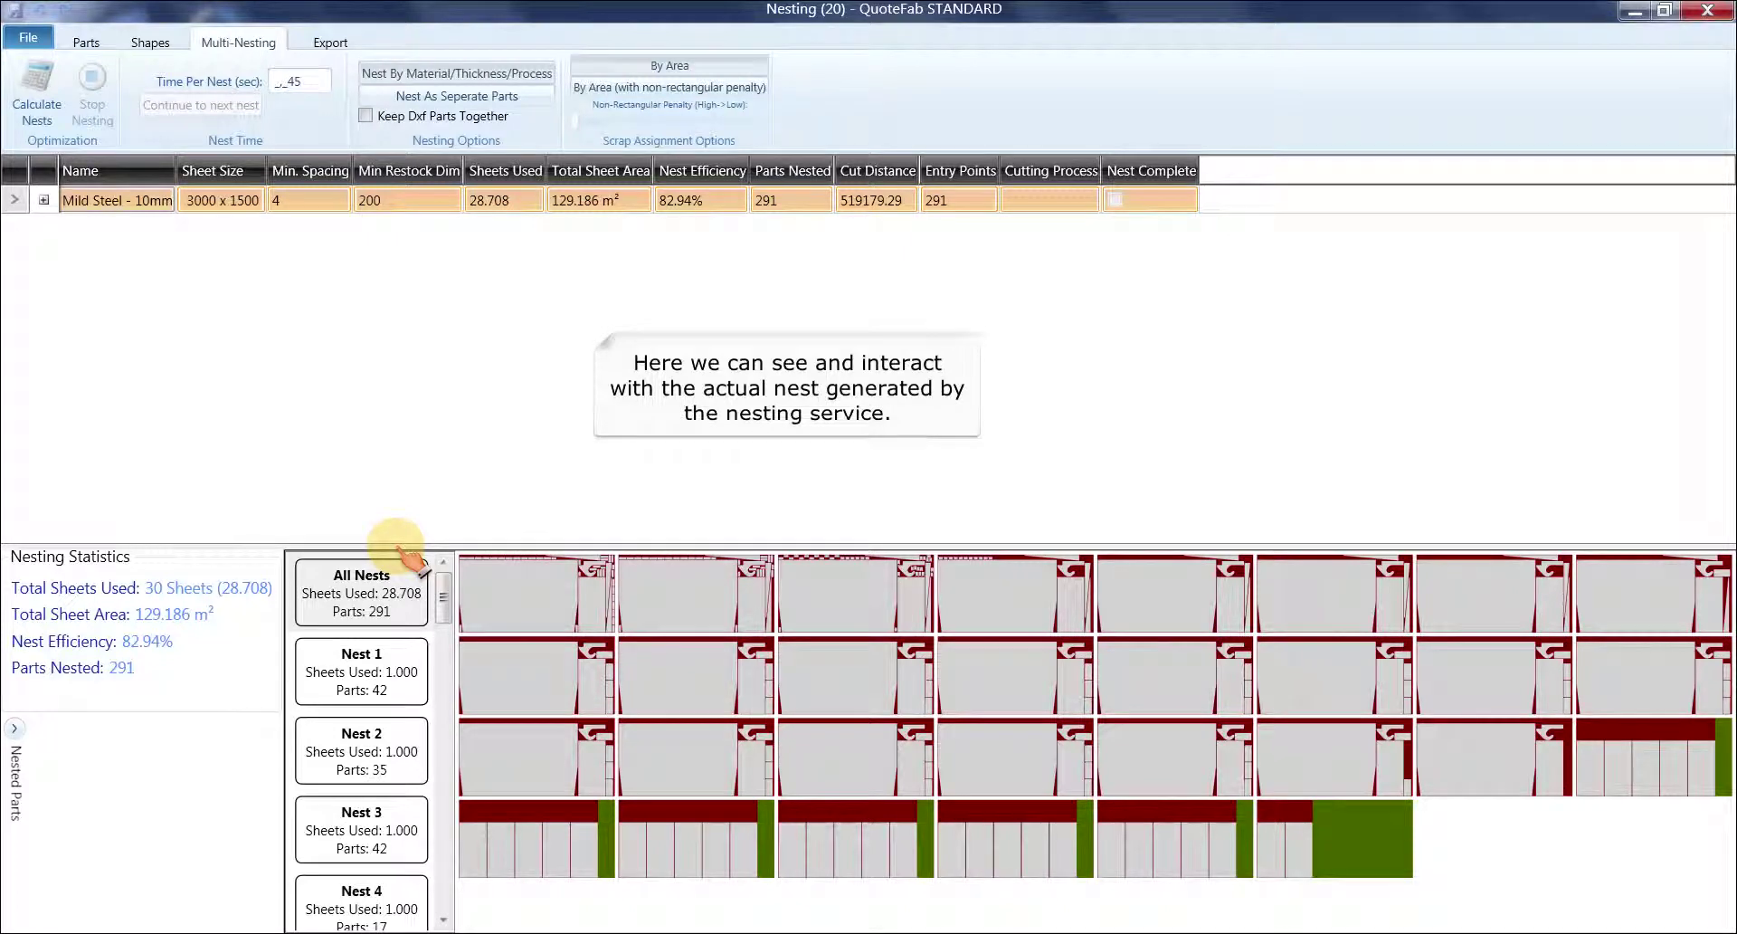
drag(395, 545, 326, 264)
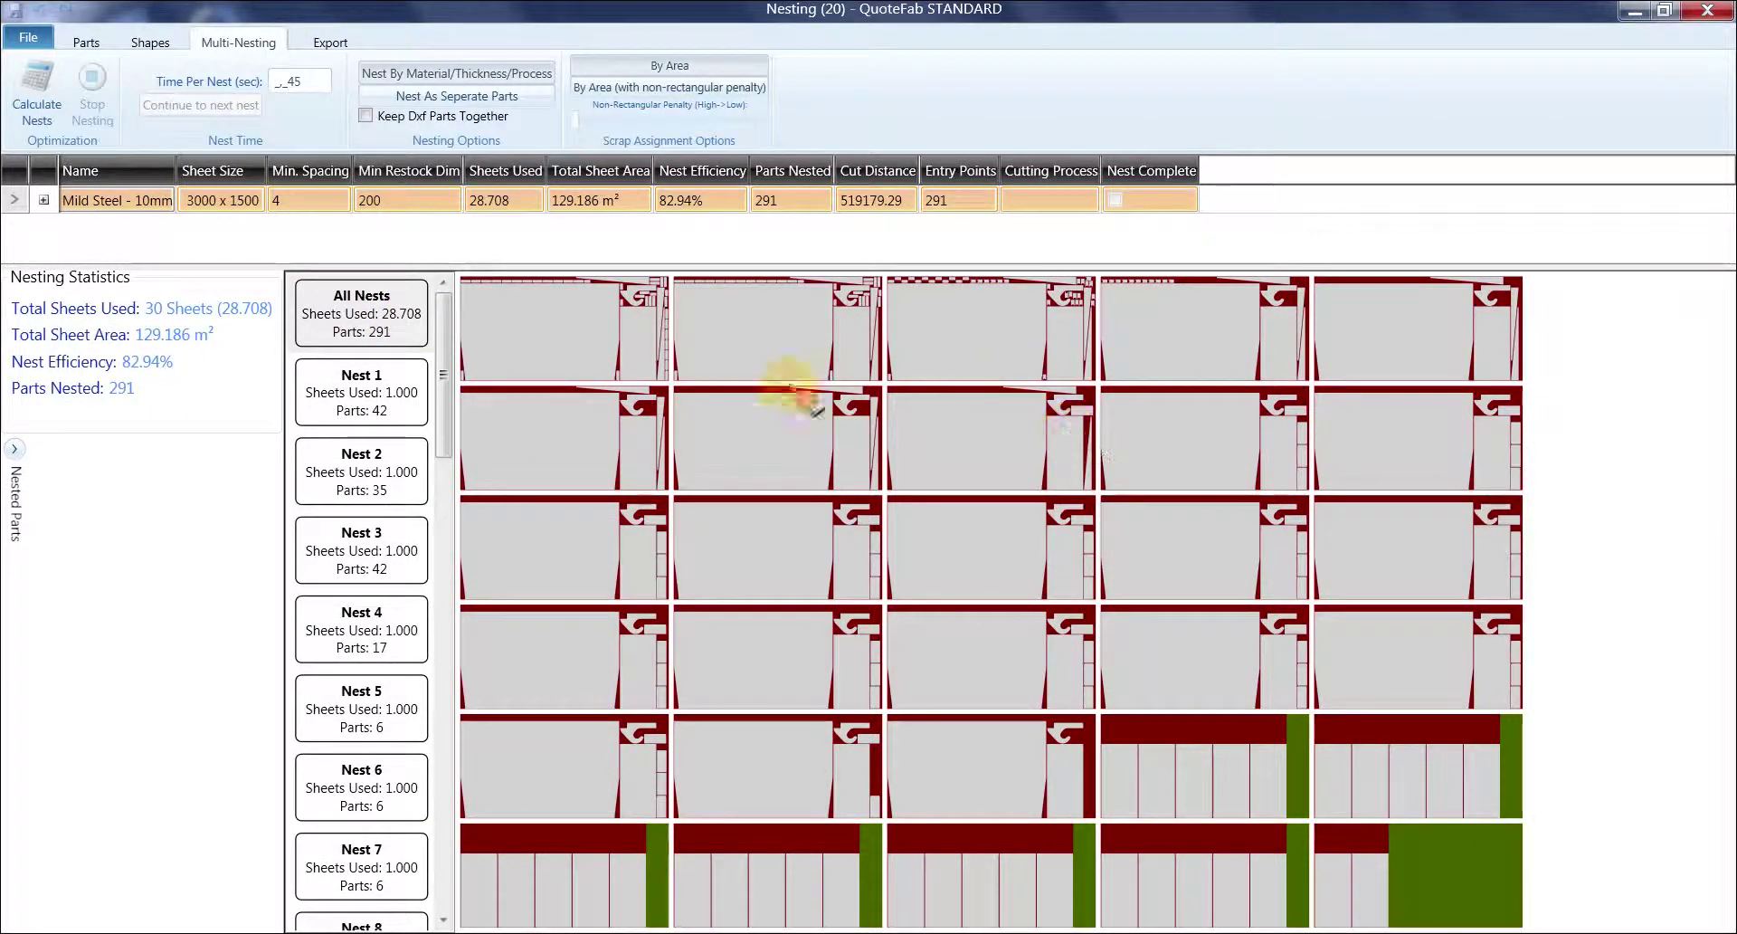
click(18, 448)
click(215, 511)
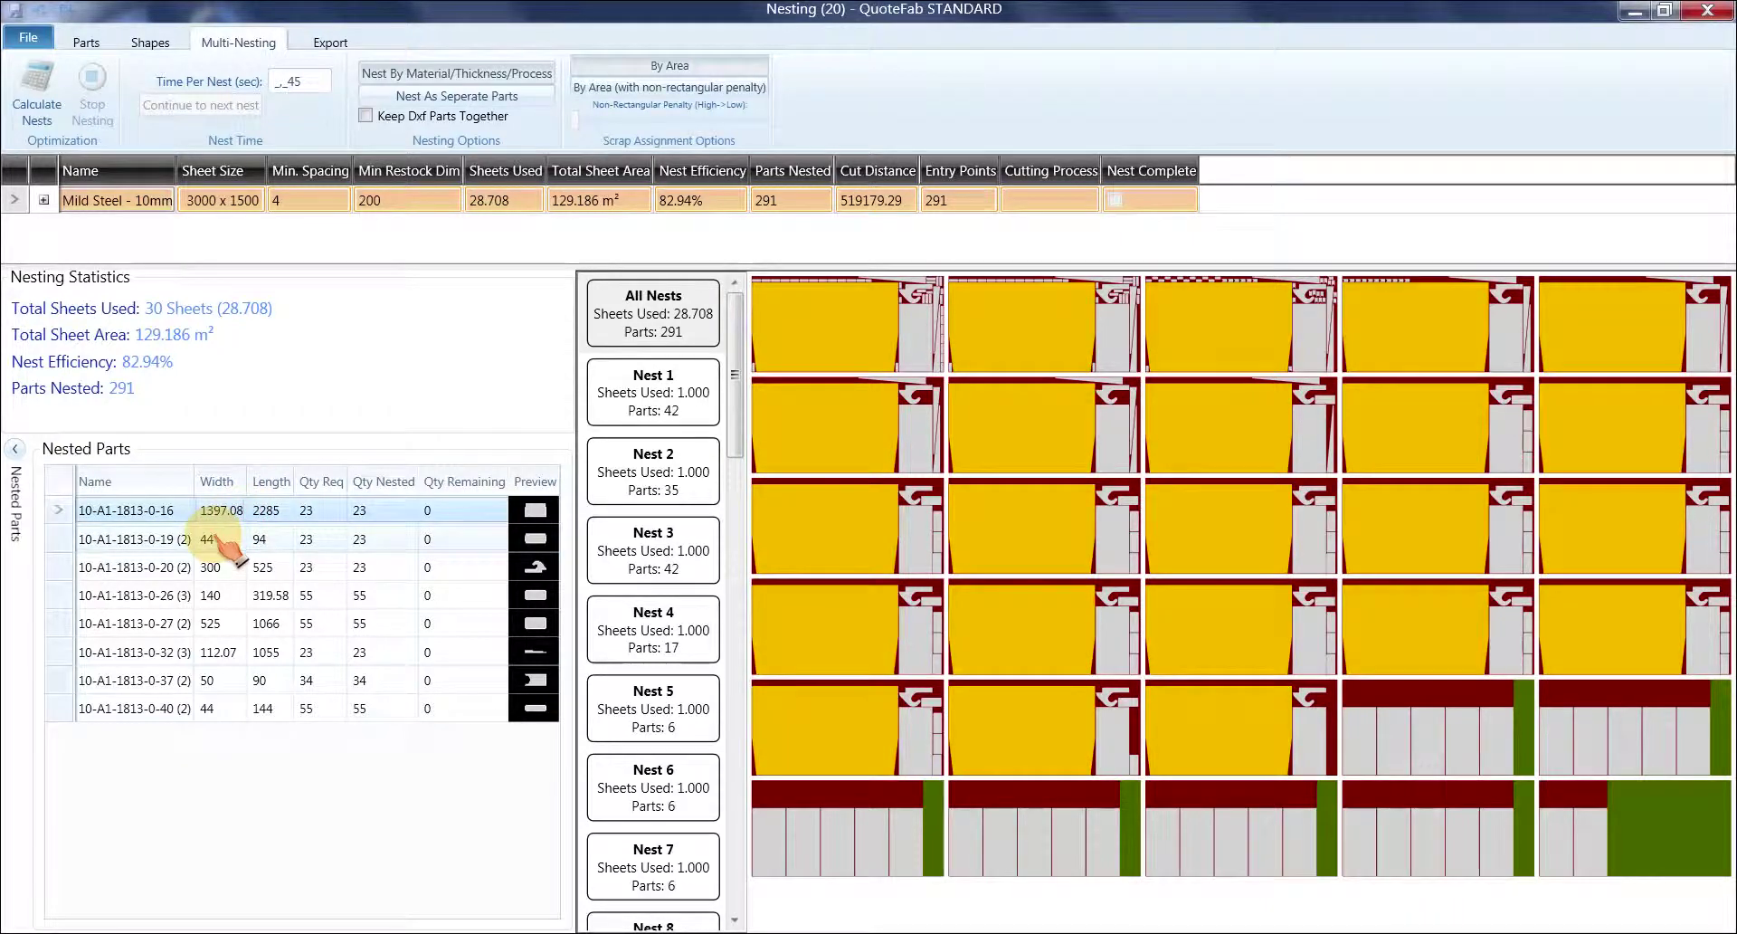
click(212, 539)
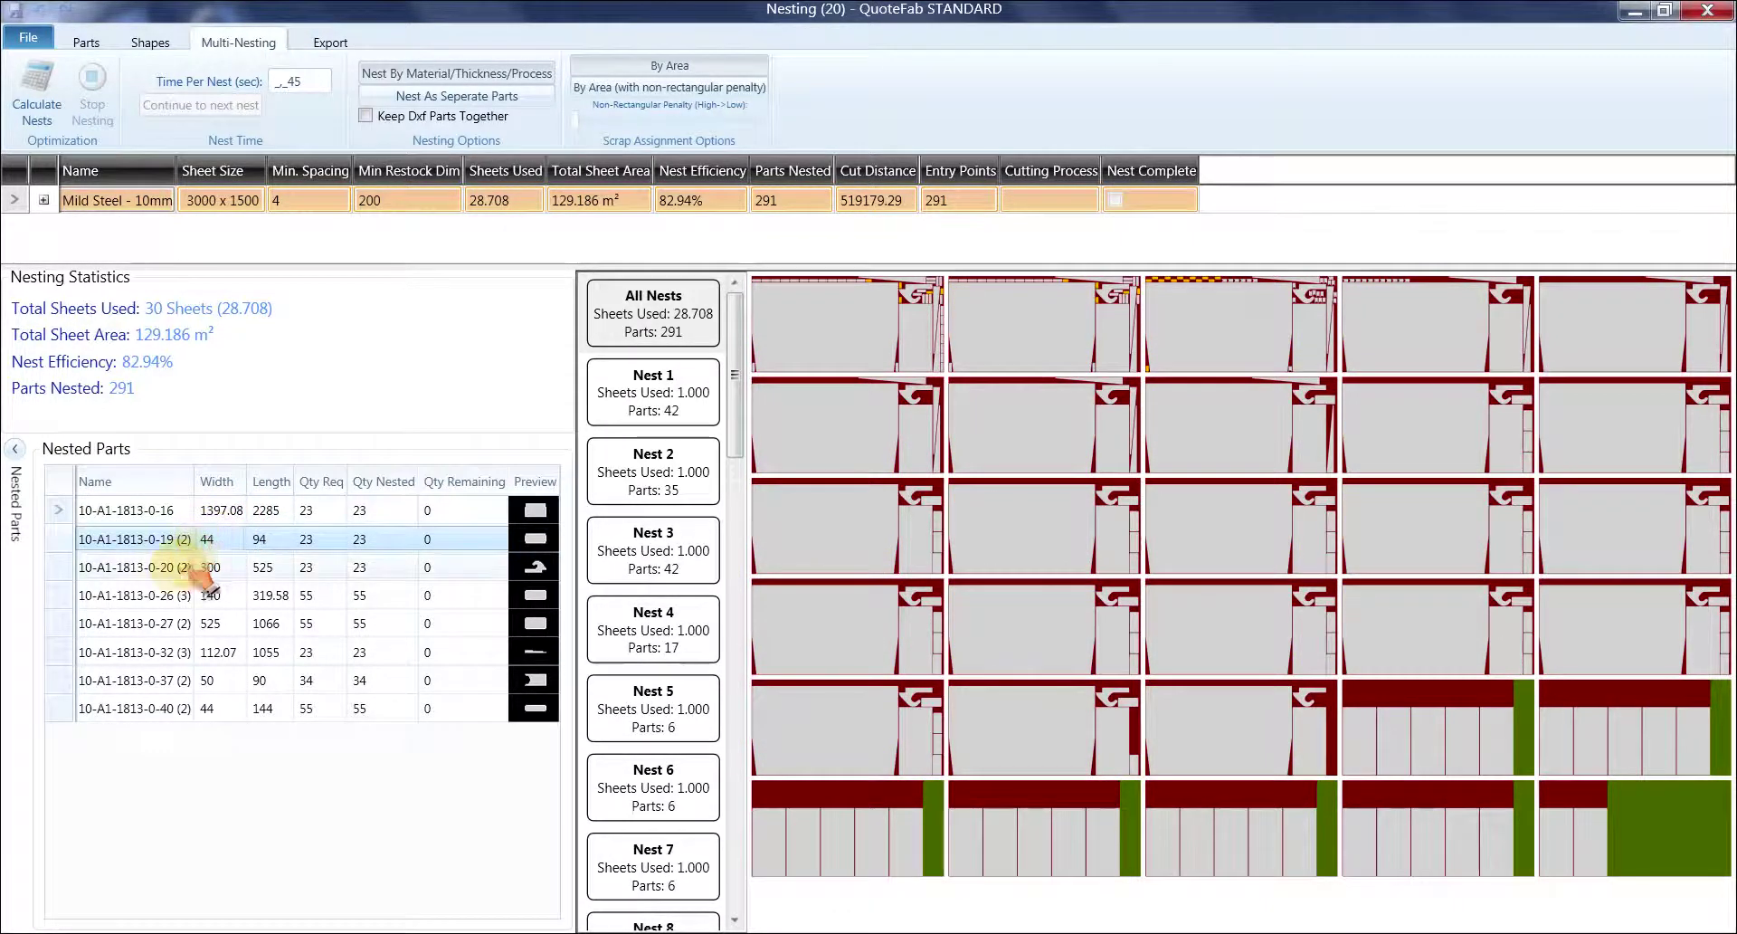
click(181, 567)
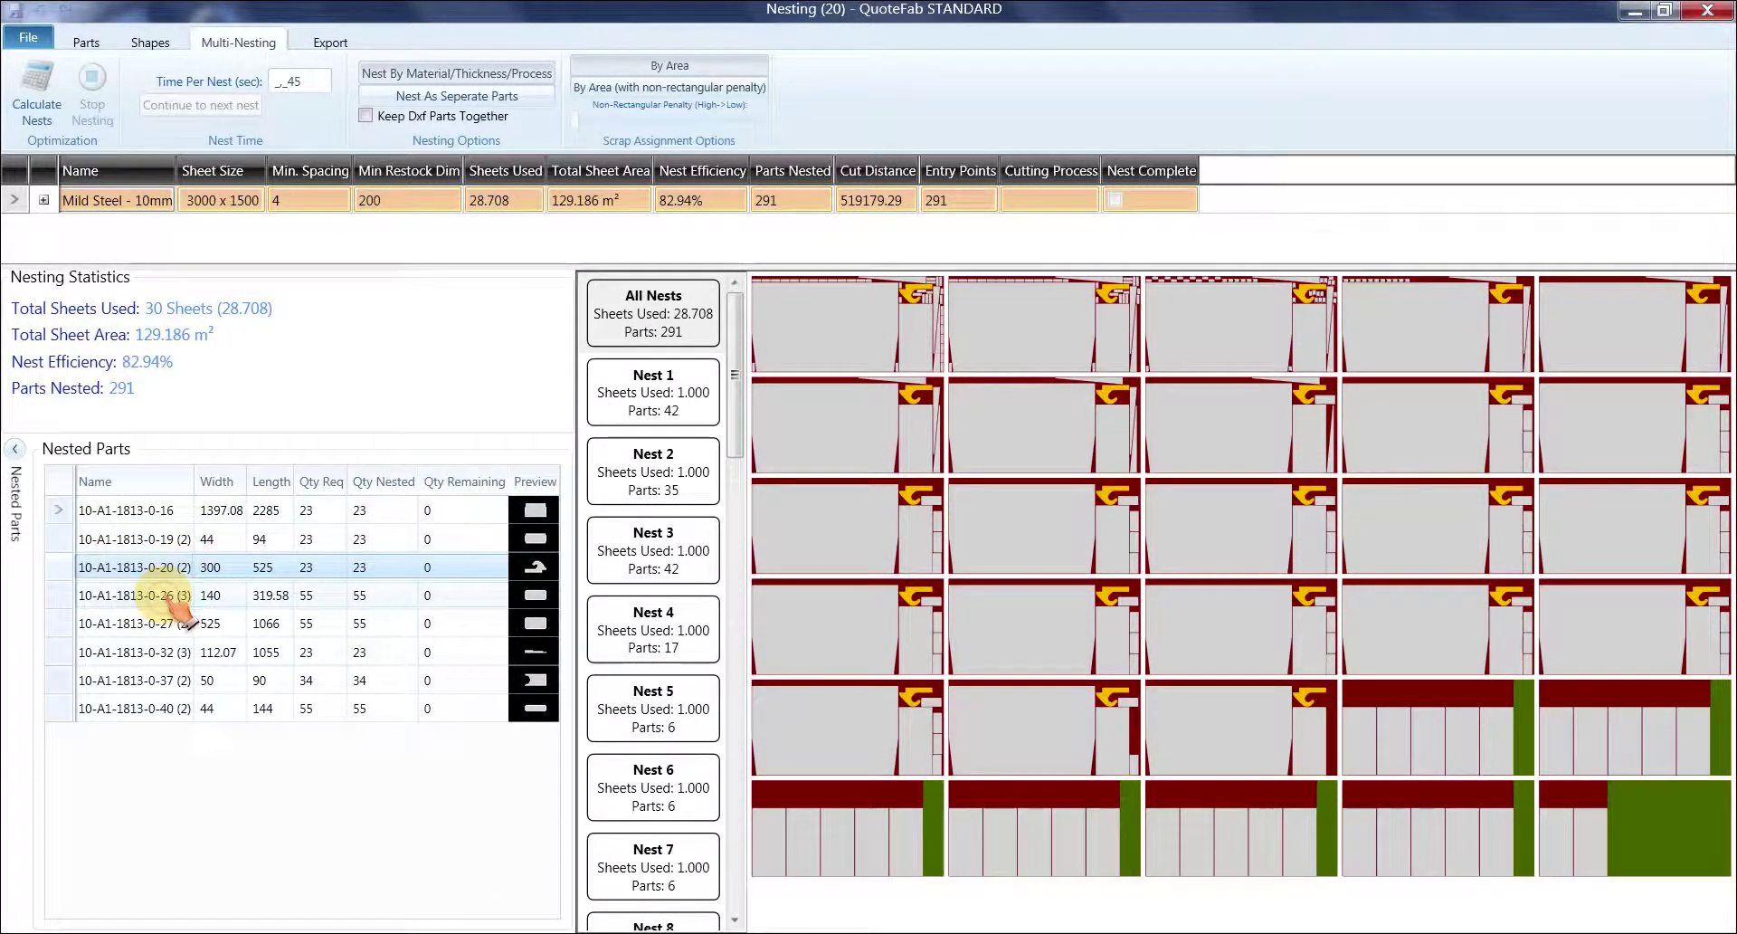
click(185, 595)
click(149, 653)
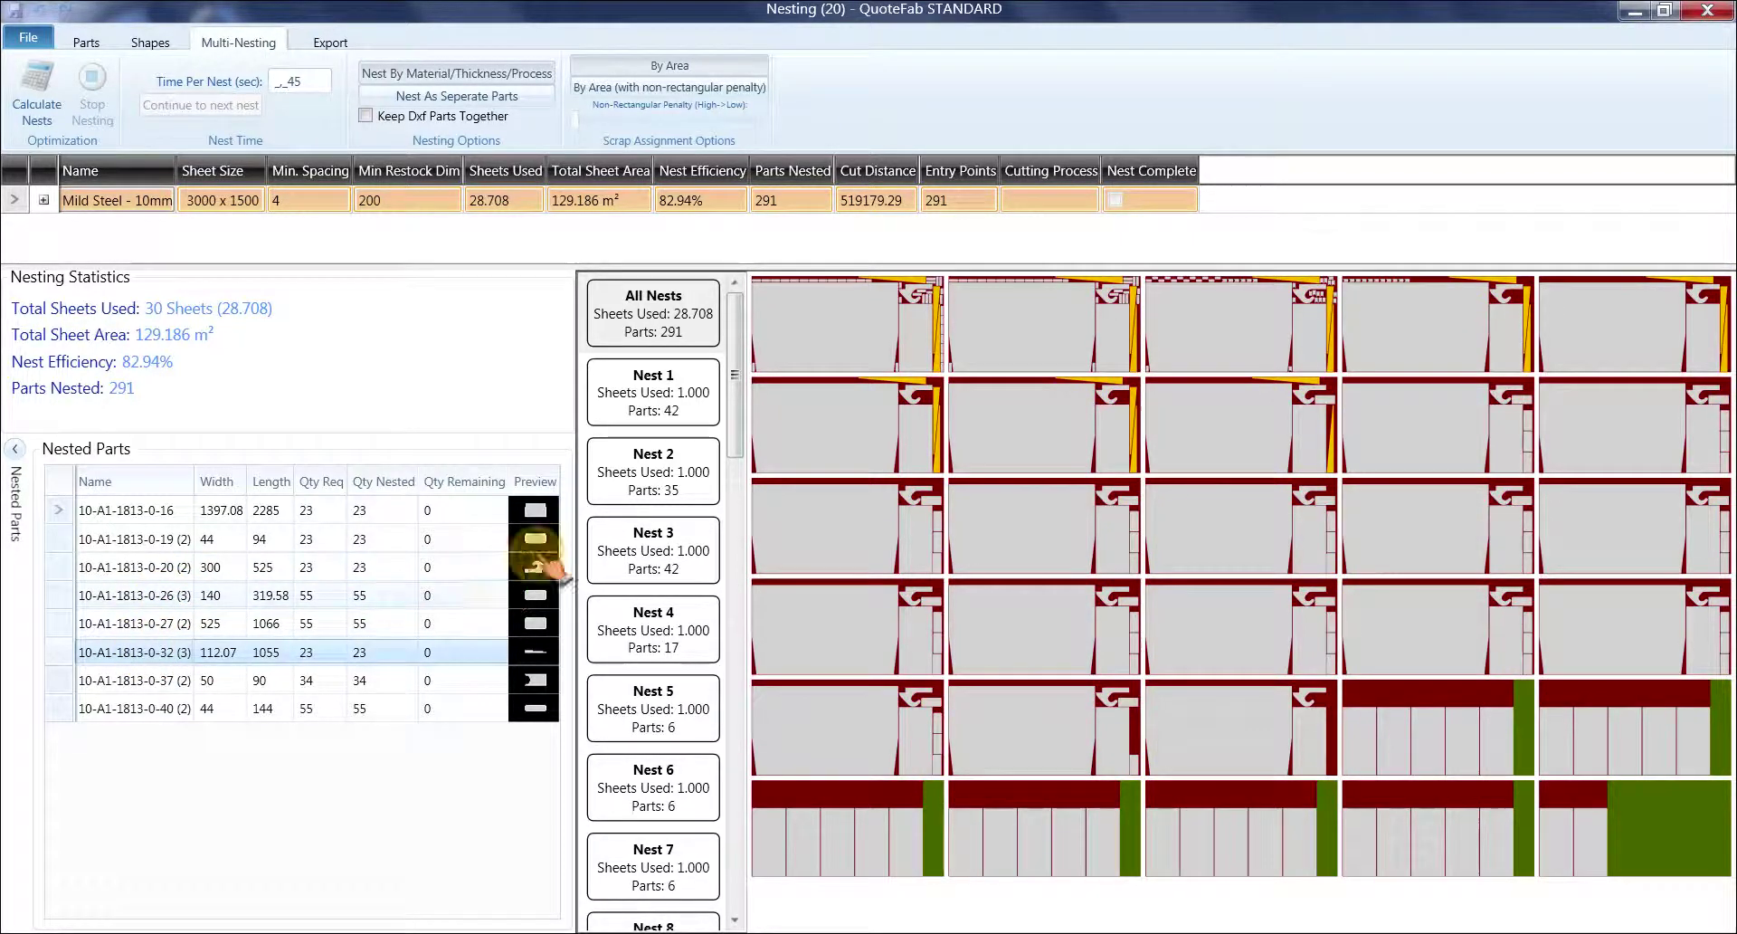
- Inspect the sheet layouts of Nests 1, 2 and 3, then return to the File page
click(652, 389)
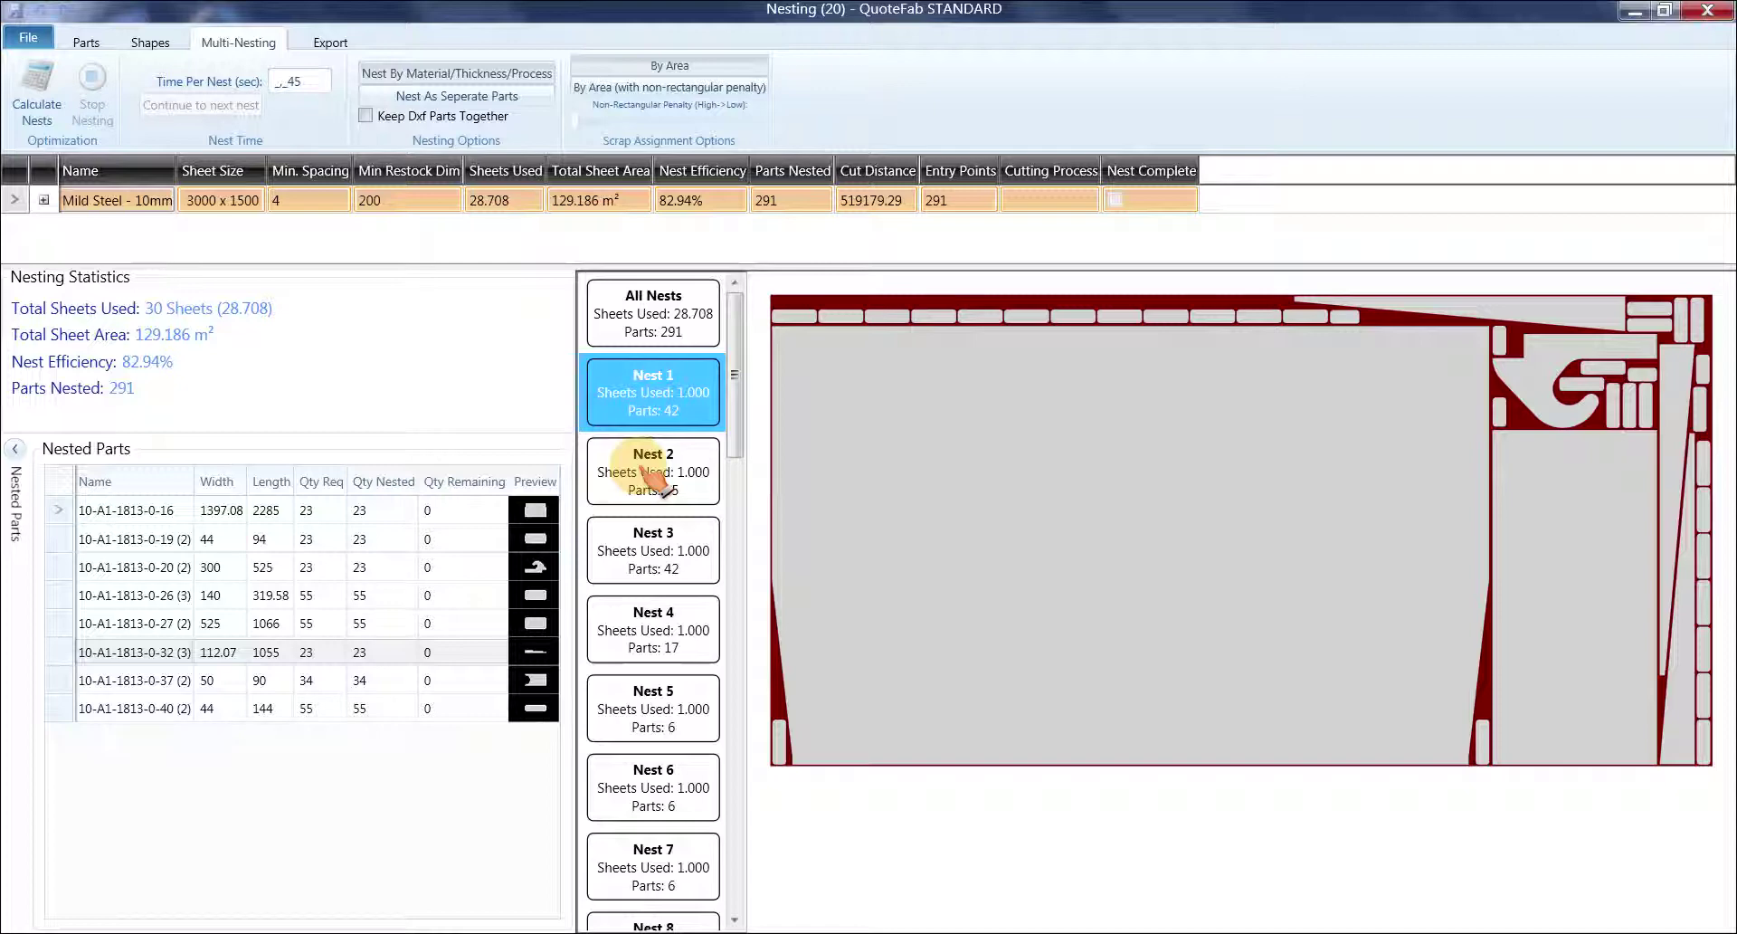
click(662, 484)
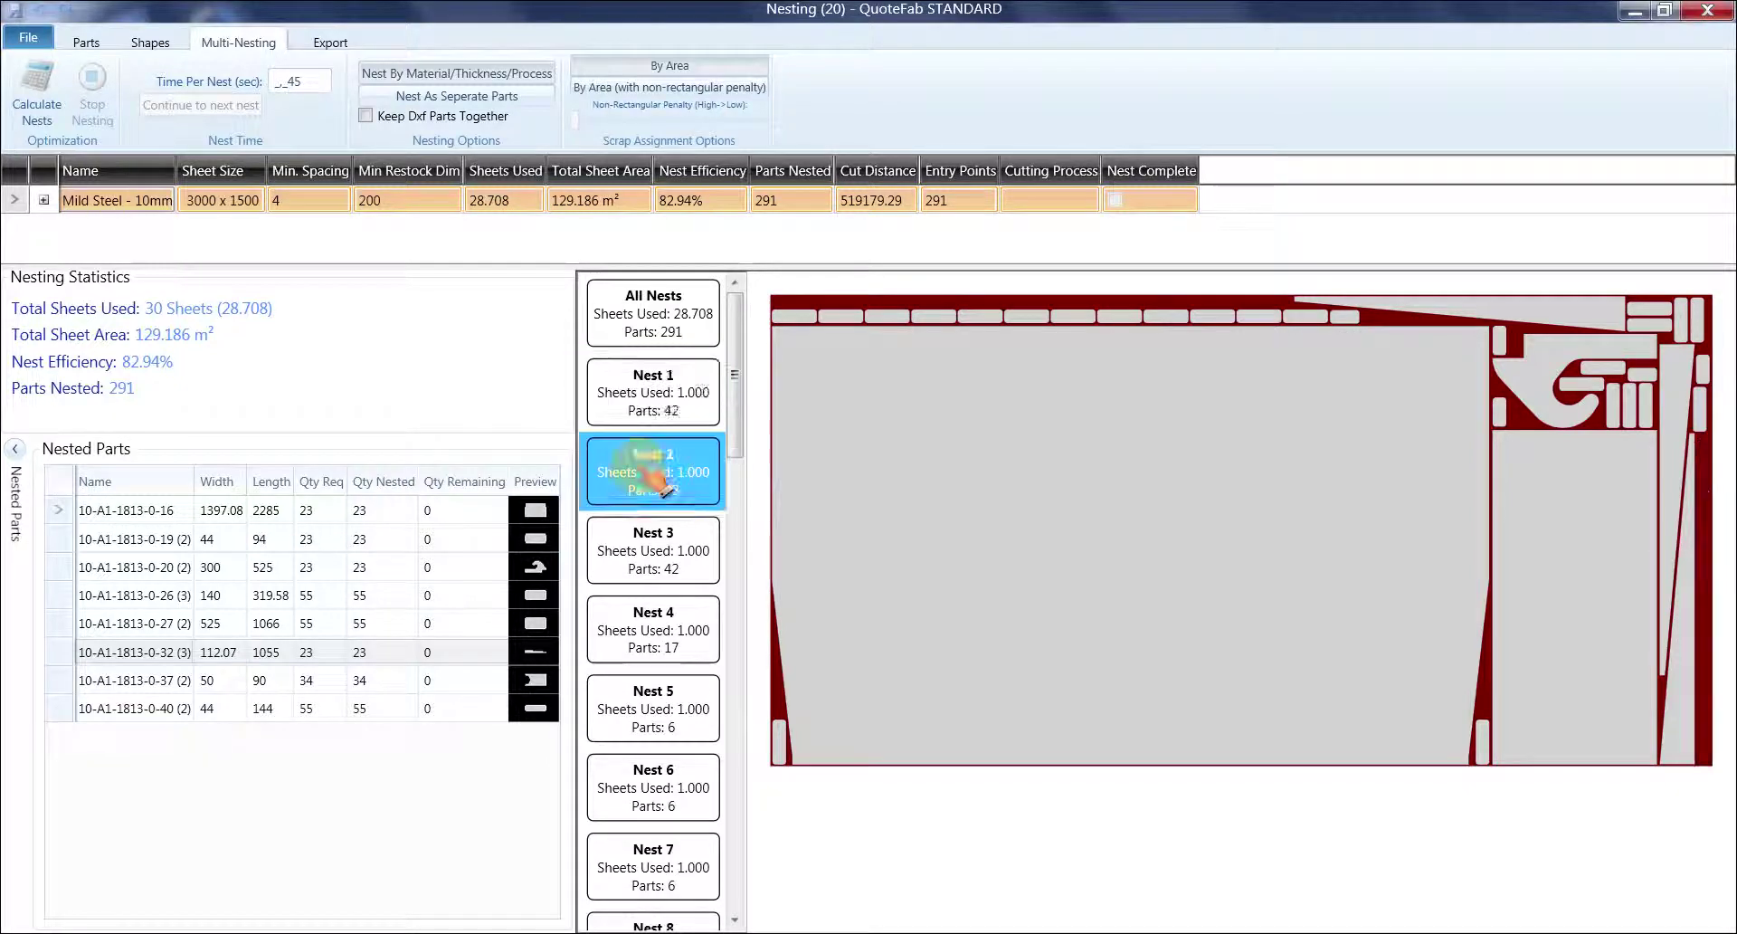
click(657, 554)
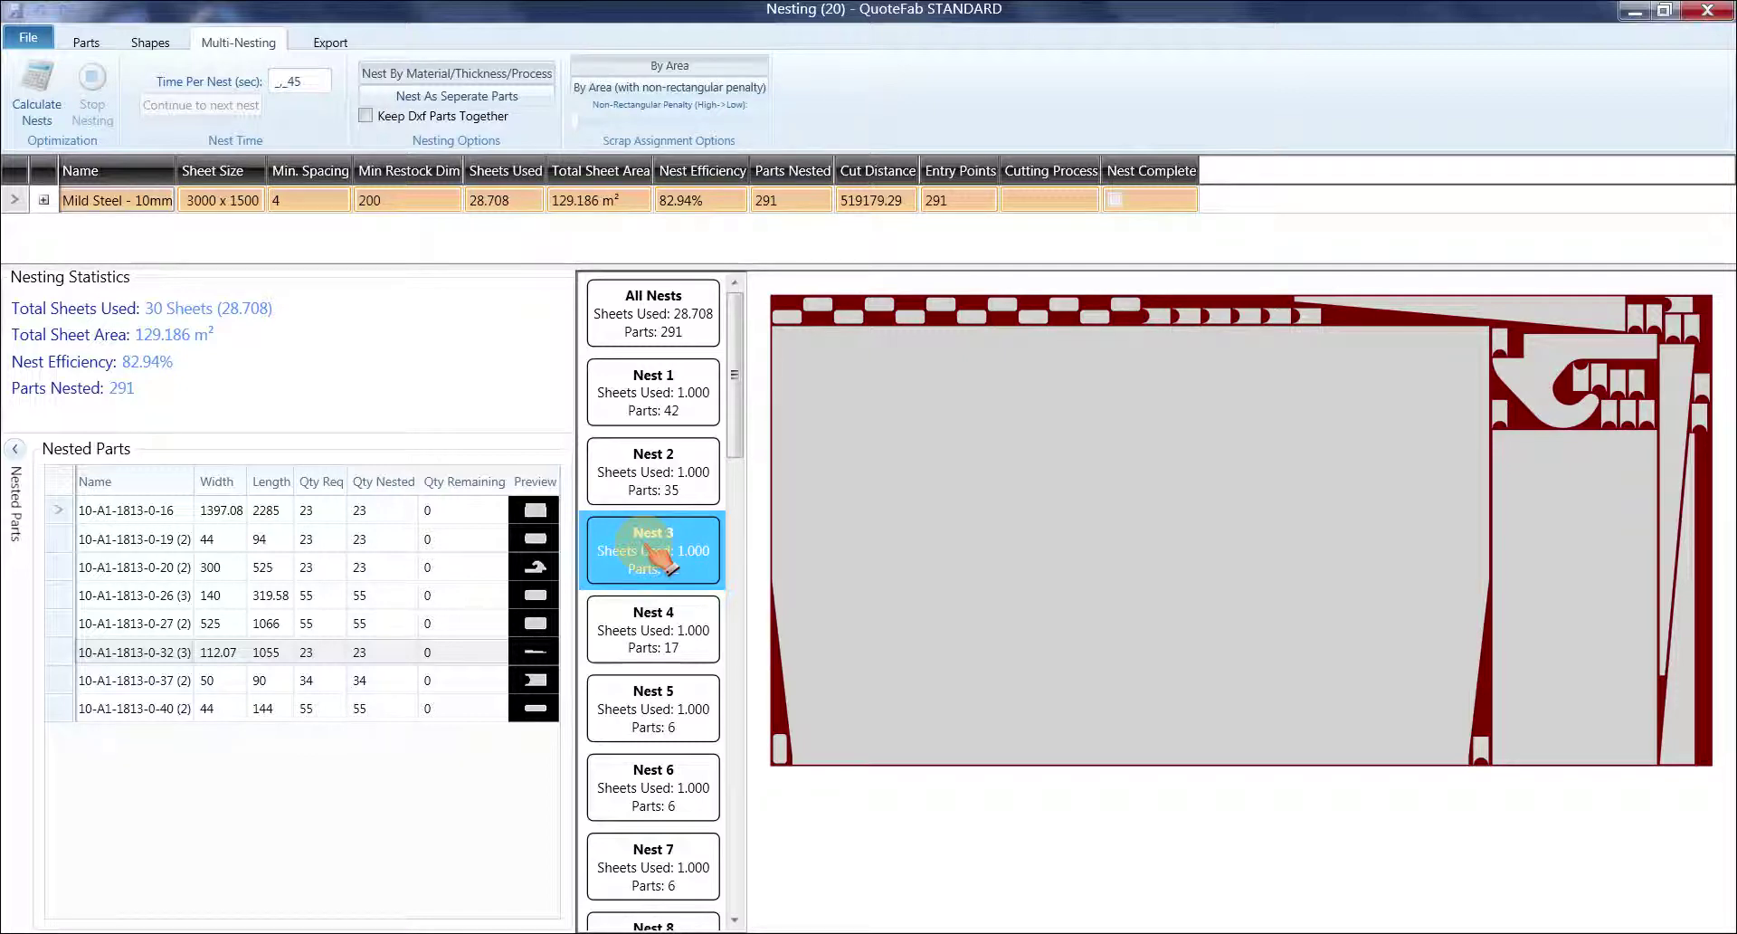
click(30, 38)
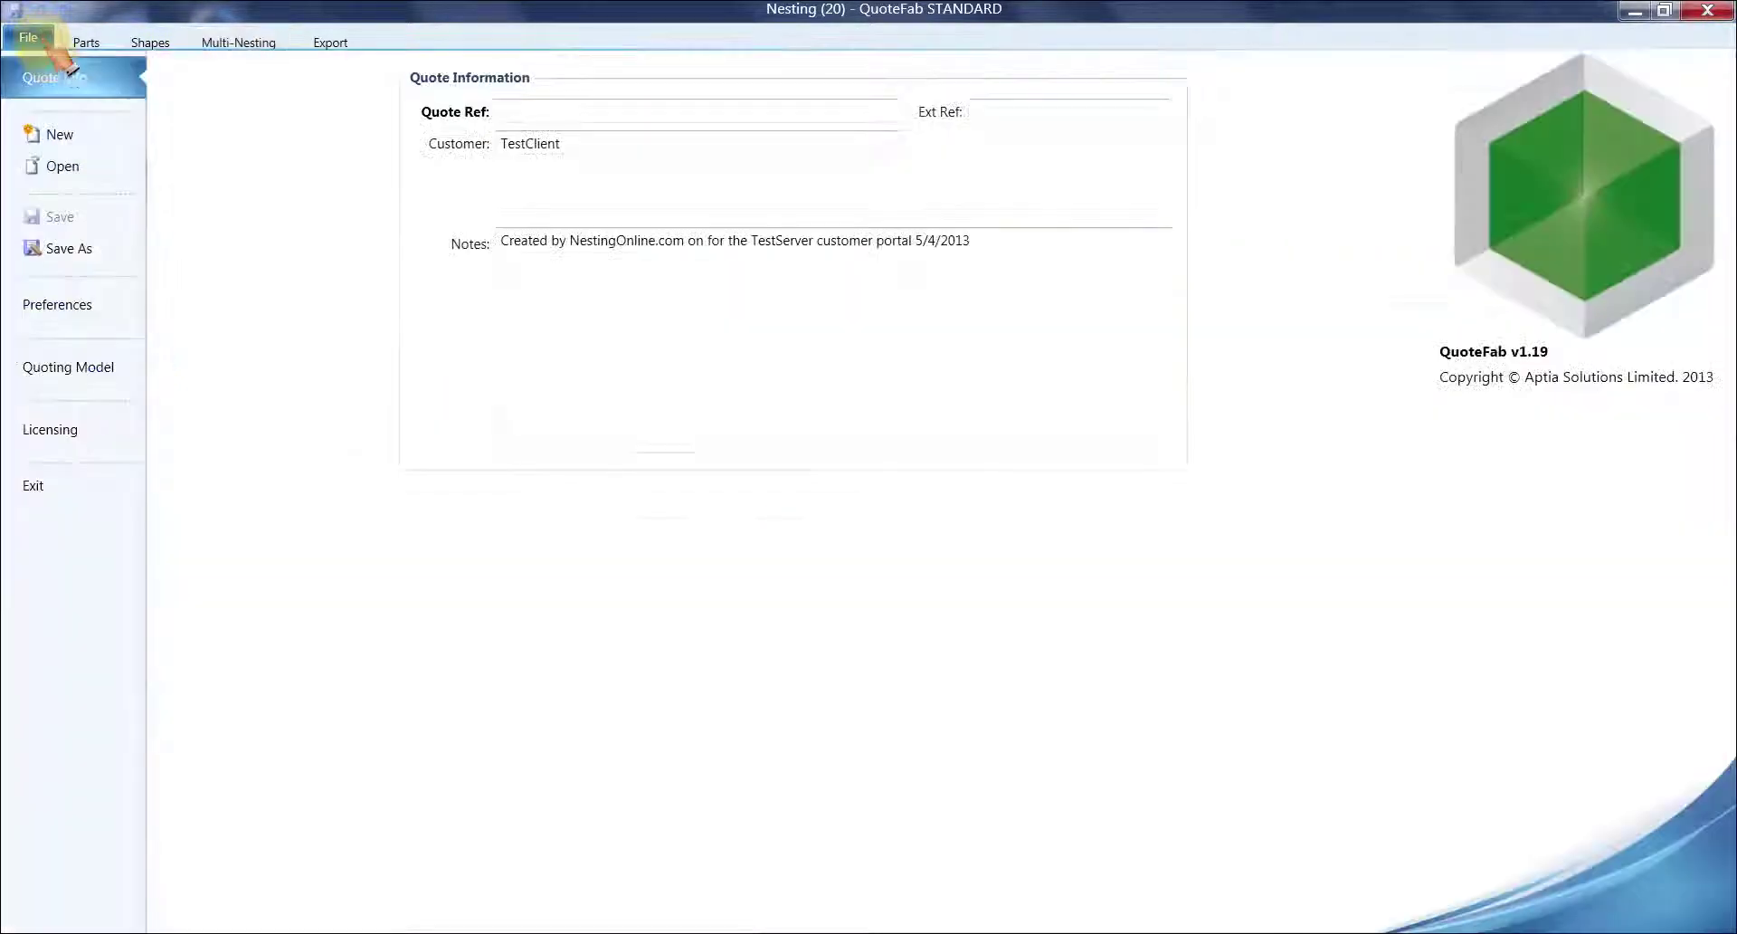
- Exit QuoteFab and close the Nesting.QFB System Document form
click(50, 486)
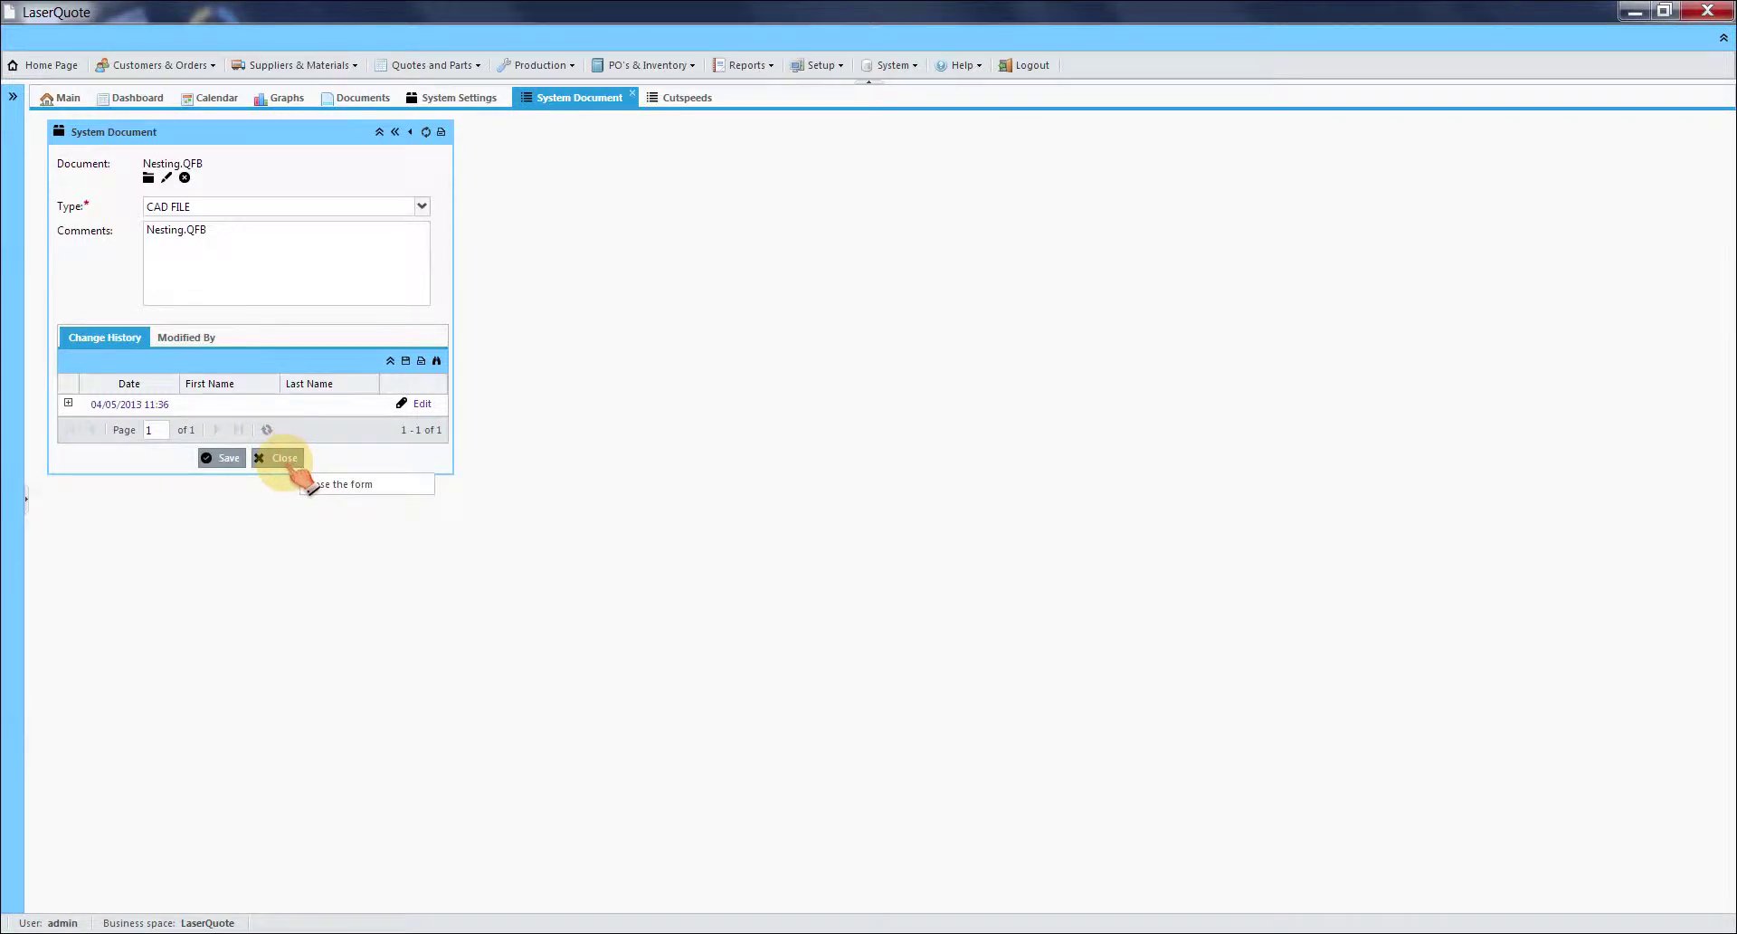
click(280, 458)
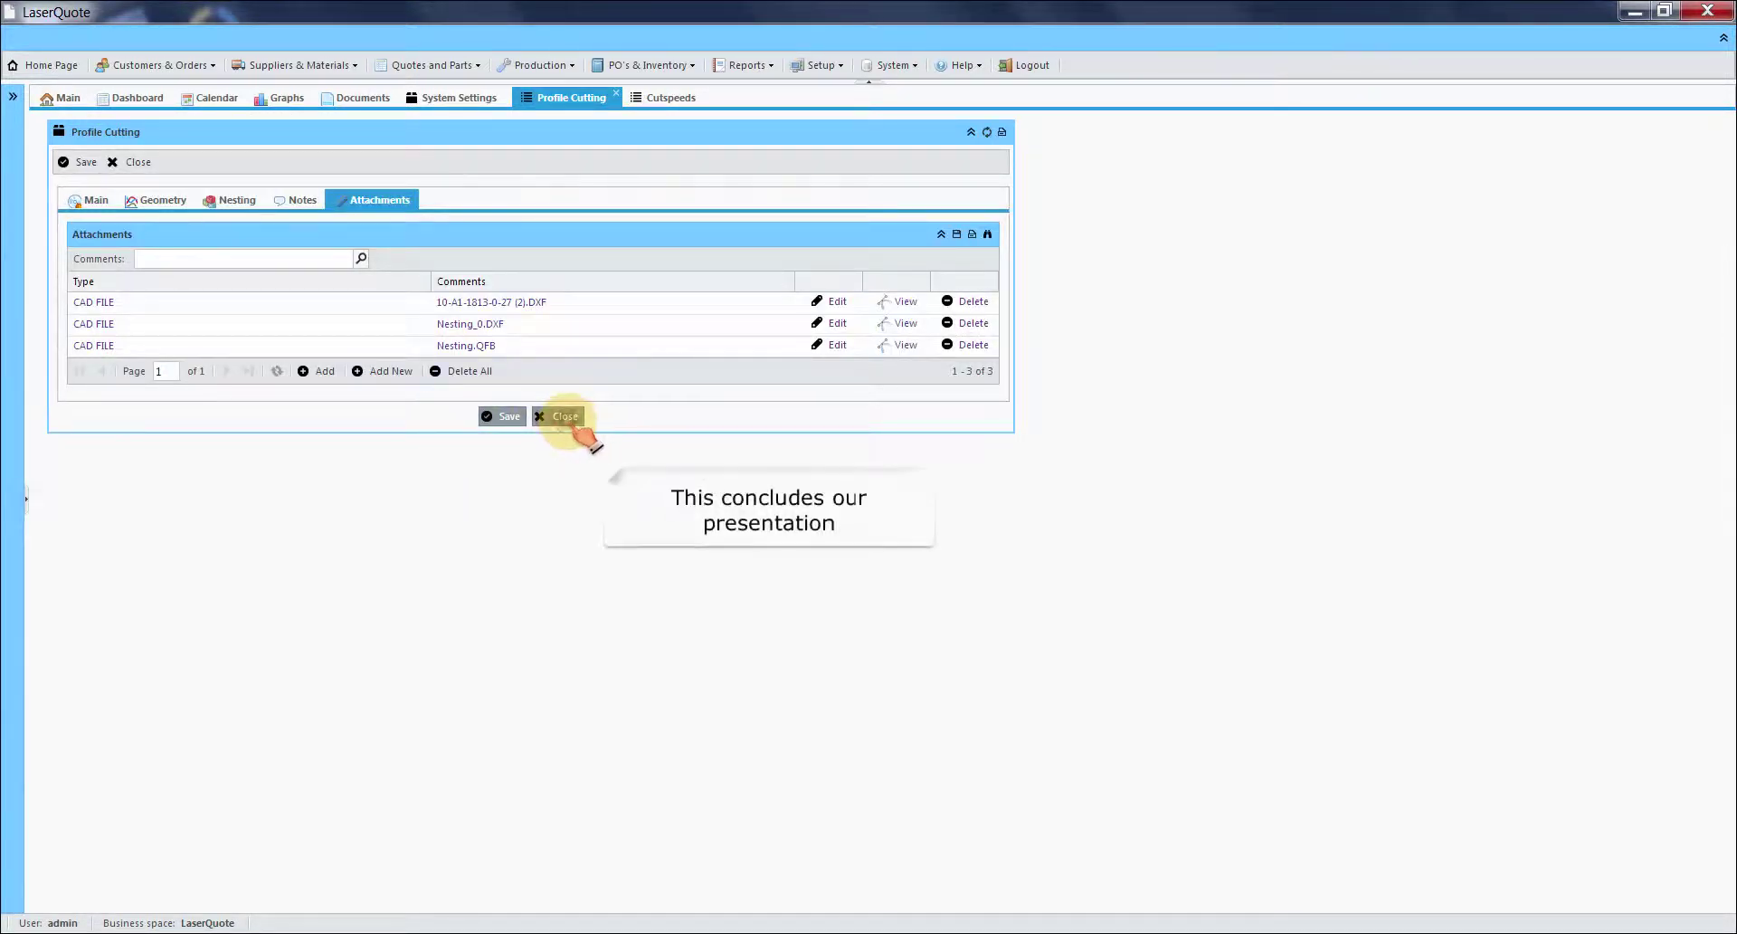